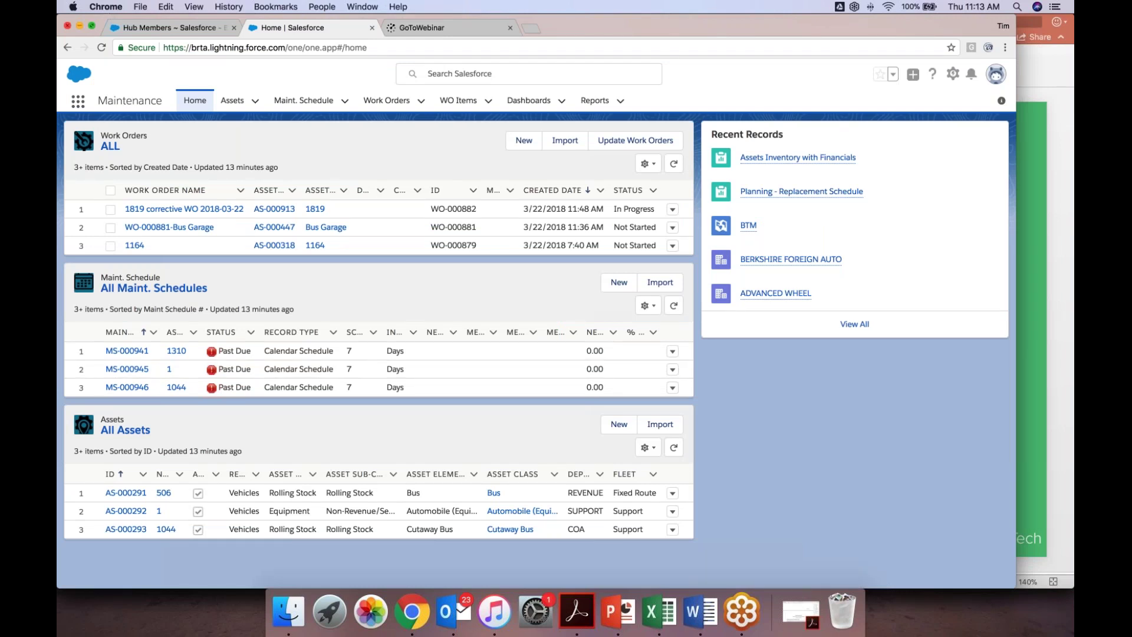
Show the browser in full screen and switch from Maintenance to the manageIT app.
left_click(92, 26)
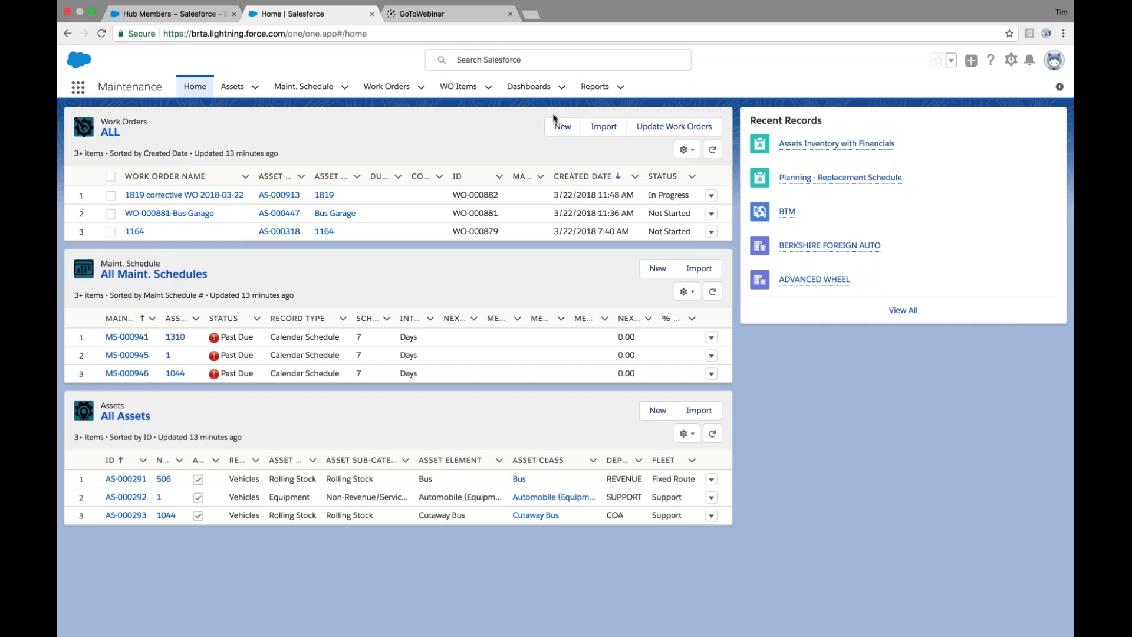
left_click(79, 88)
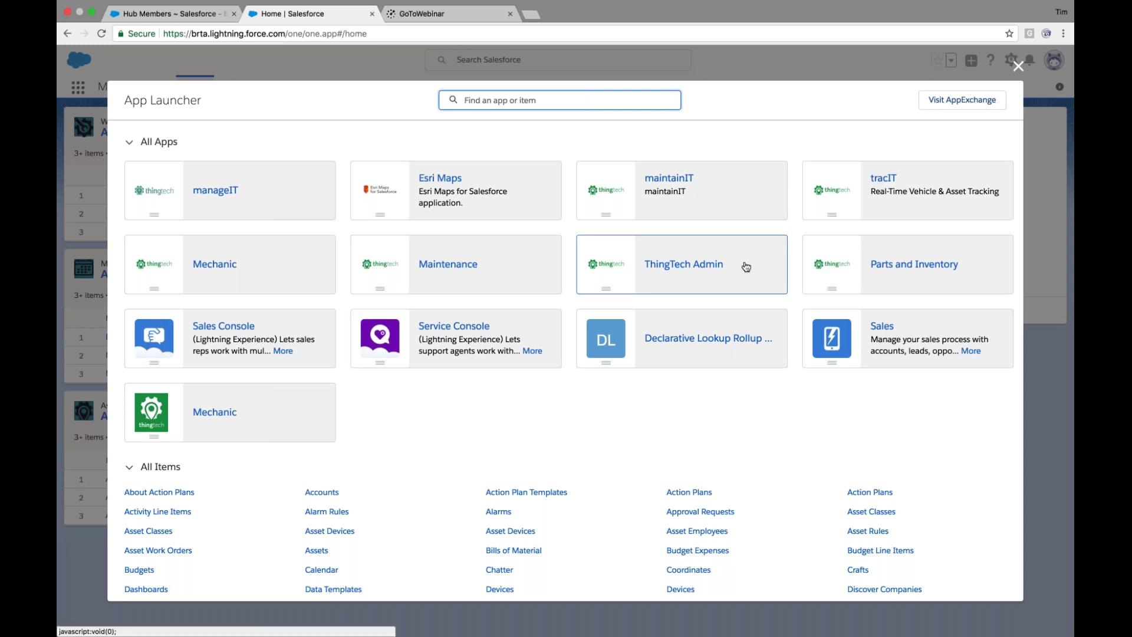
left_click(219, 193)
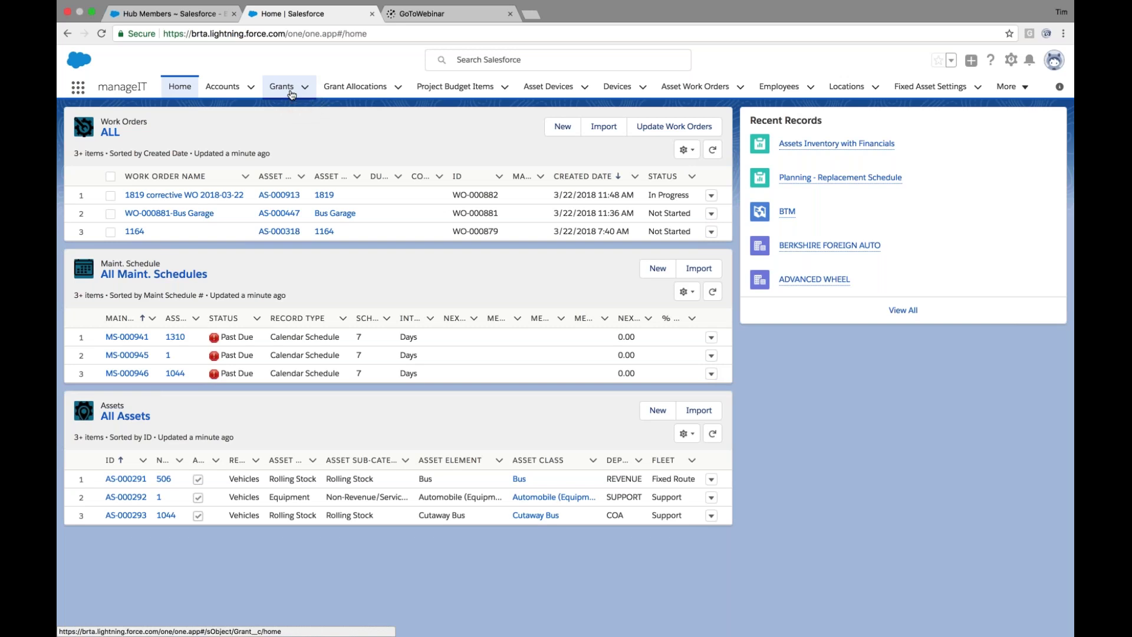
Display the All Accounts list and open the B & P SUPPLY INC. account record.
left_click(213, 92)
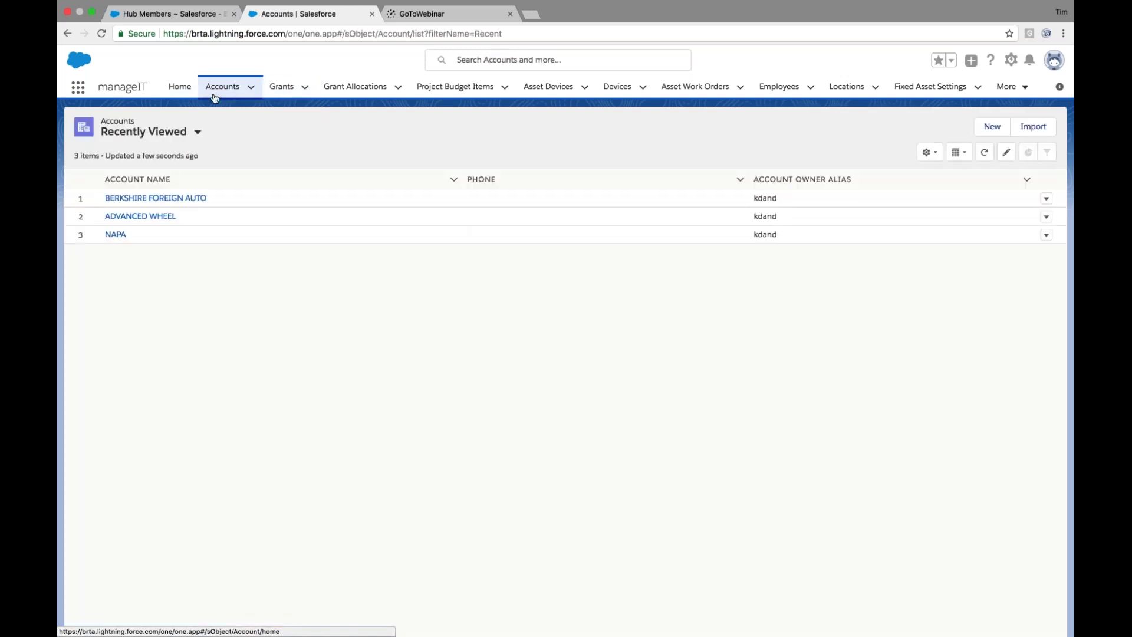
left_click(198, 131)
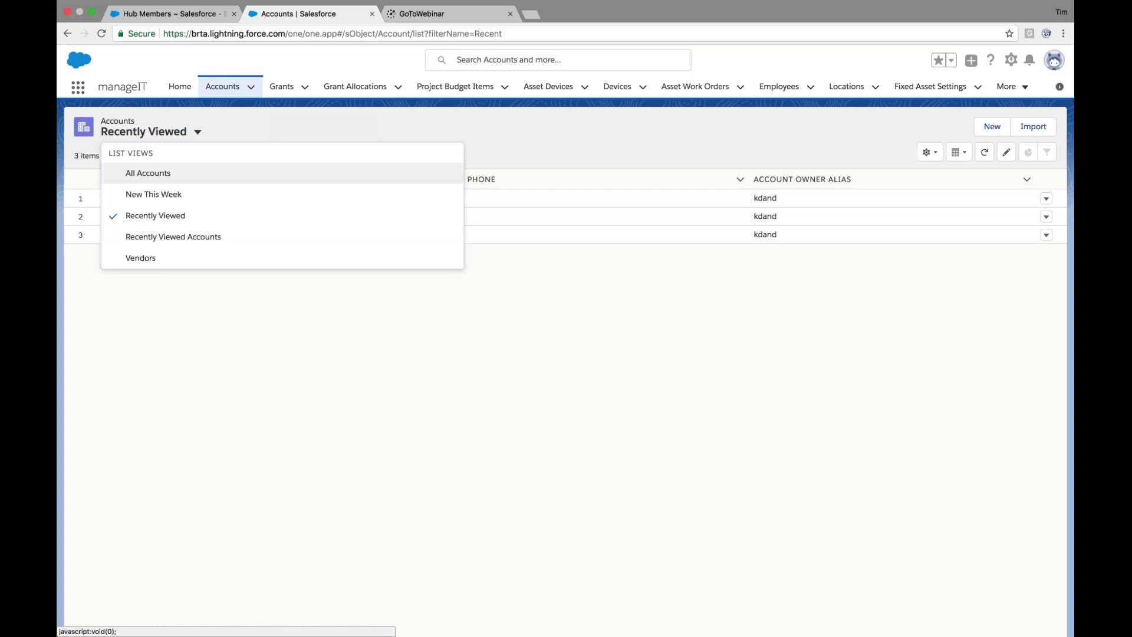
left_click(183, 172)
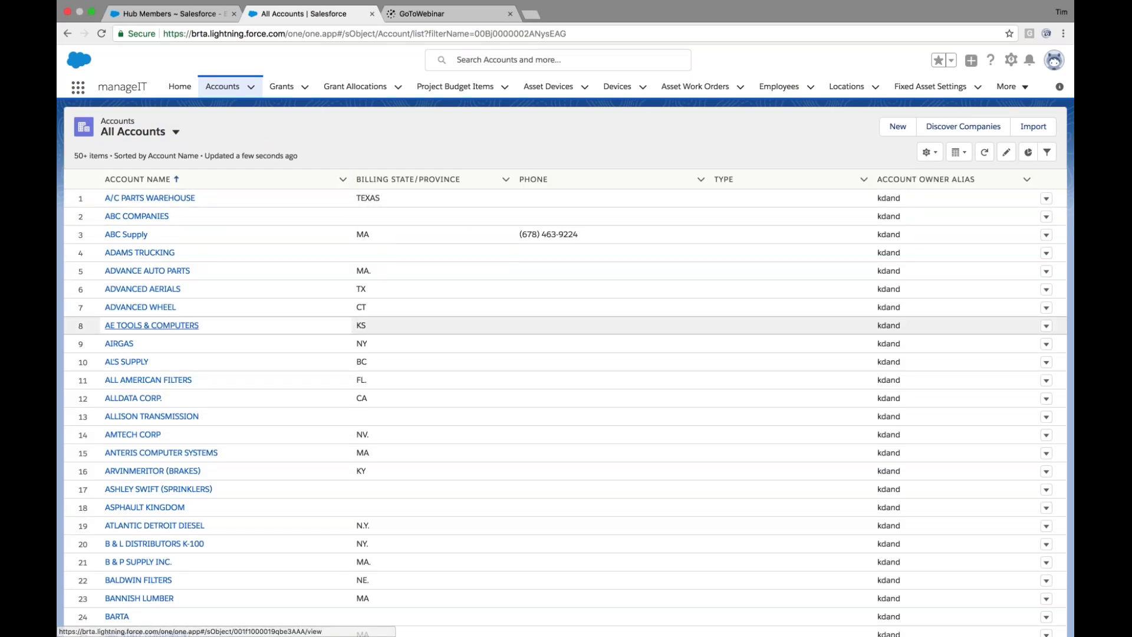
scroll(227, 336, "down", 3)
scroll(152, 354, "down", 3)
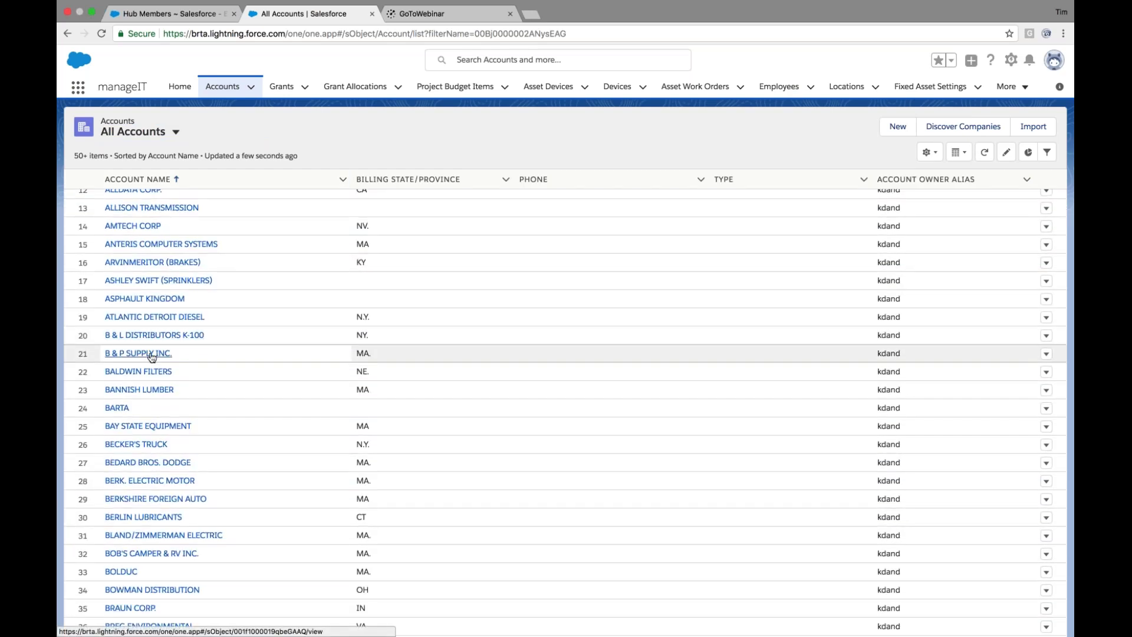
left_click(151, 354)
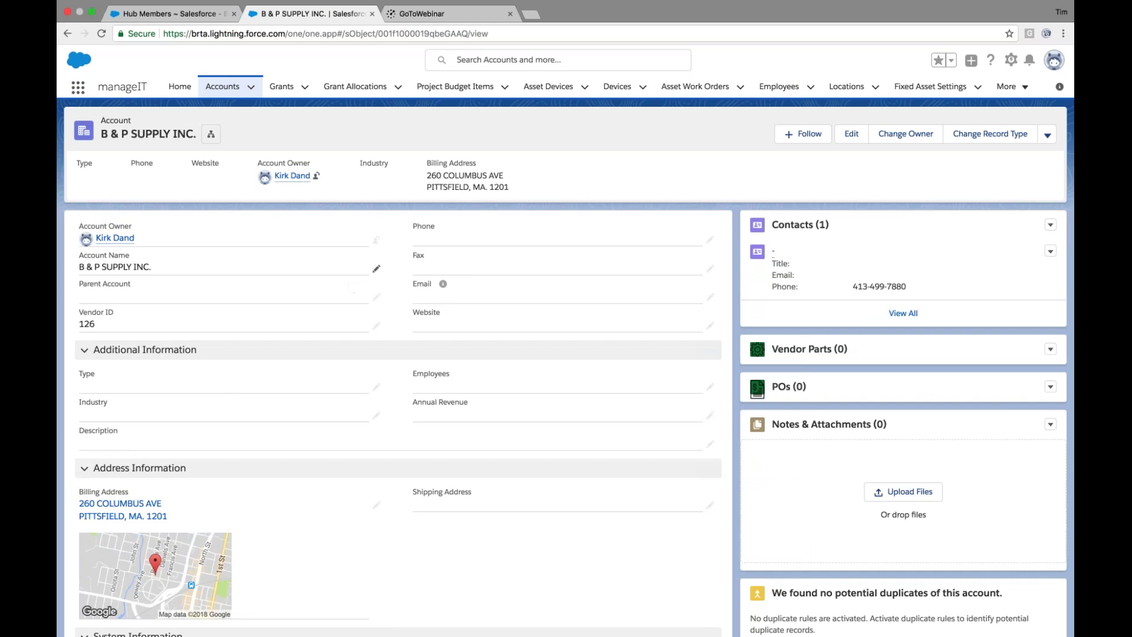
Display the list of all grants and open grant GR-0000.
left_click(281, 87)
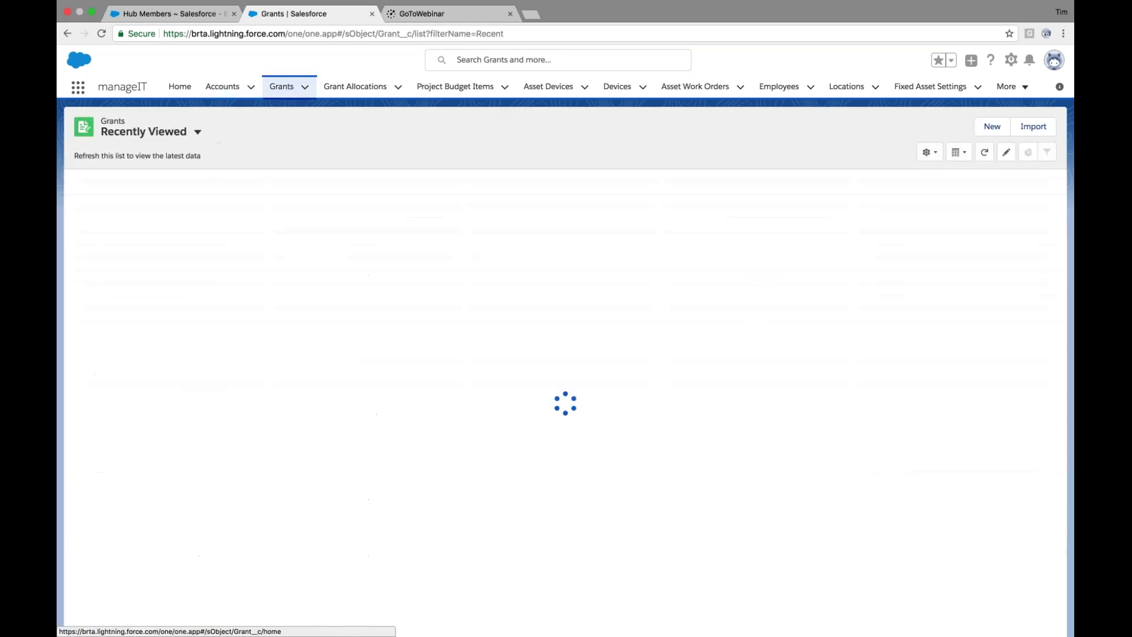
left_click(197, 132)
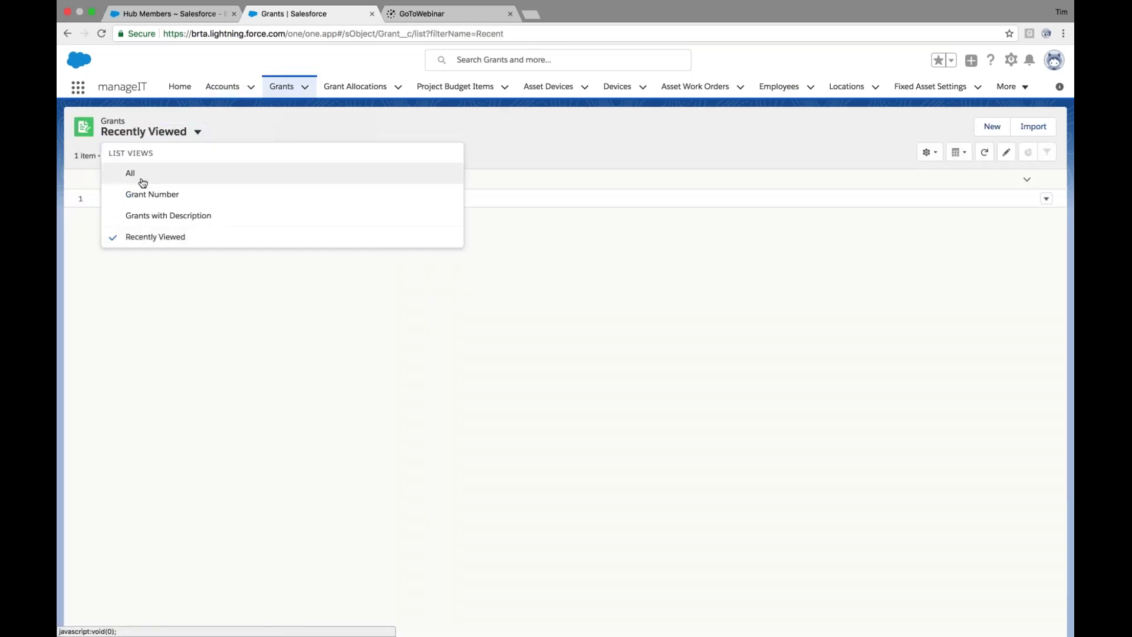
left_click(142, 178)
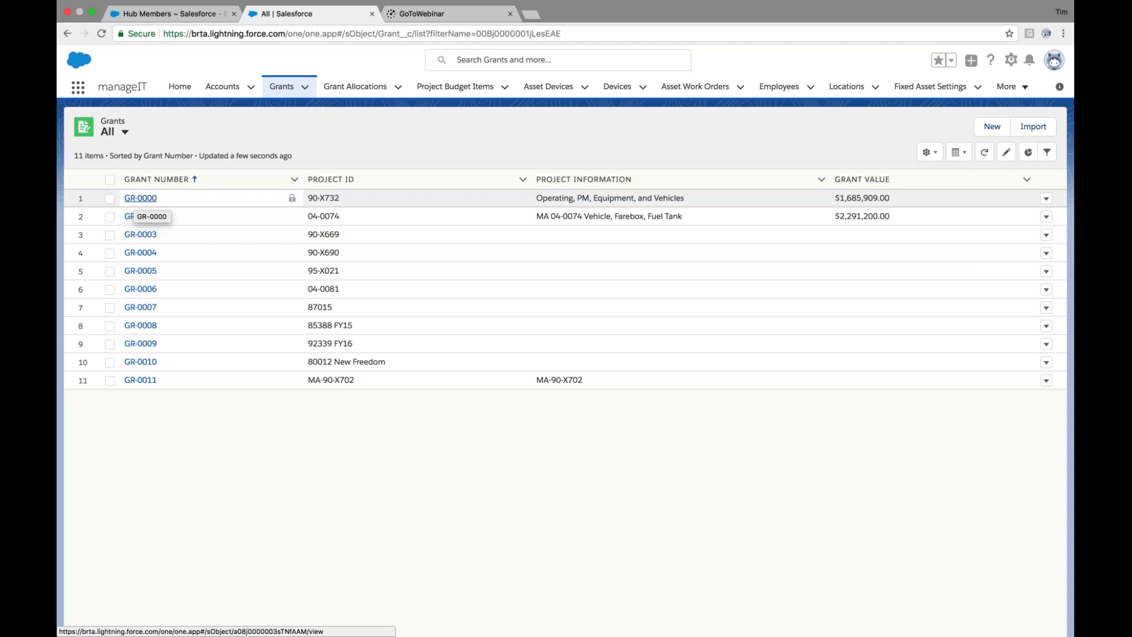
left_click(140, 198)
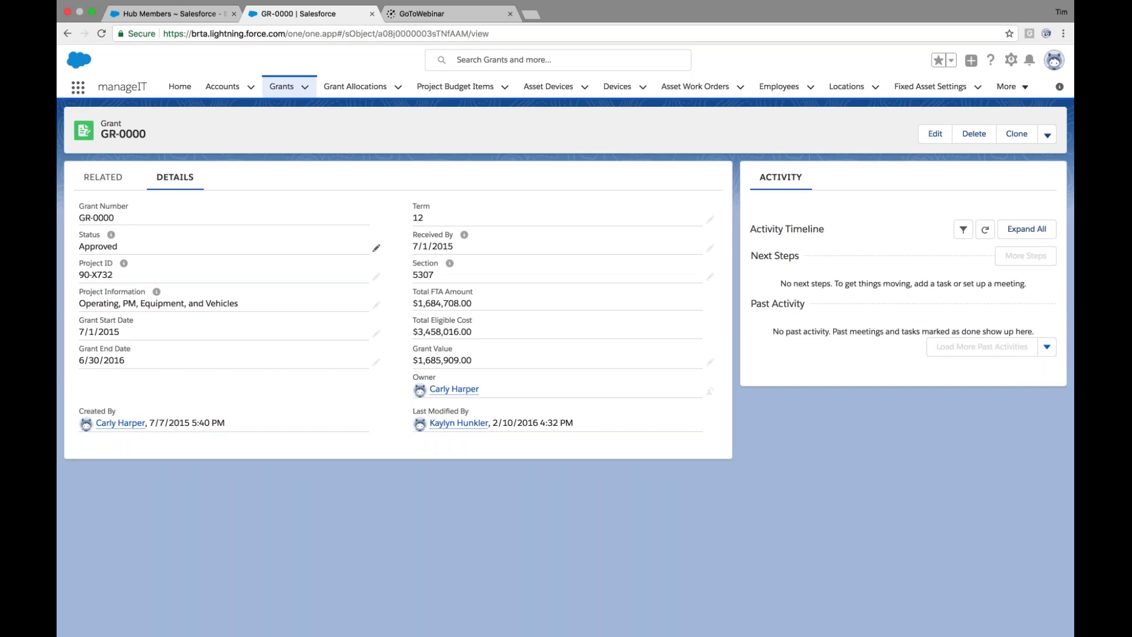
Switch to the ThingTech Mechanic app and open asset AS-000291 from the All Assets list.
left_click(80, 93)
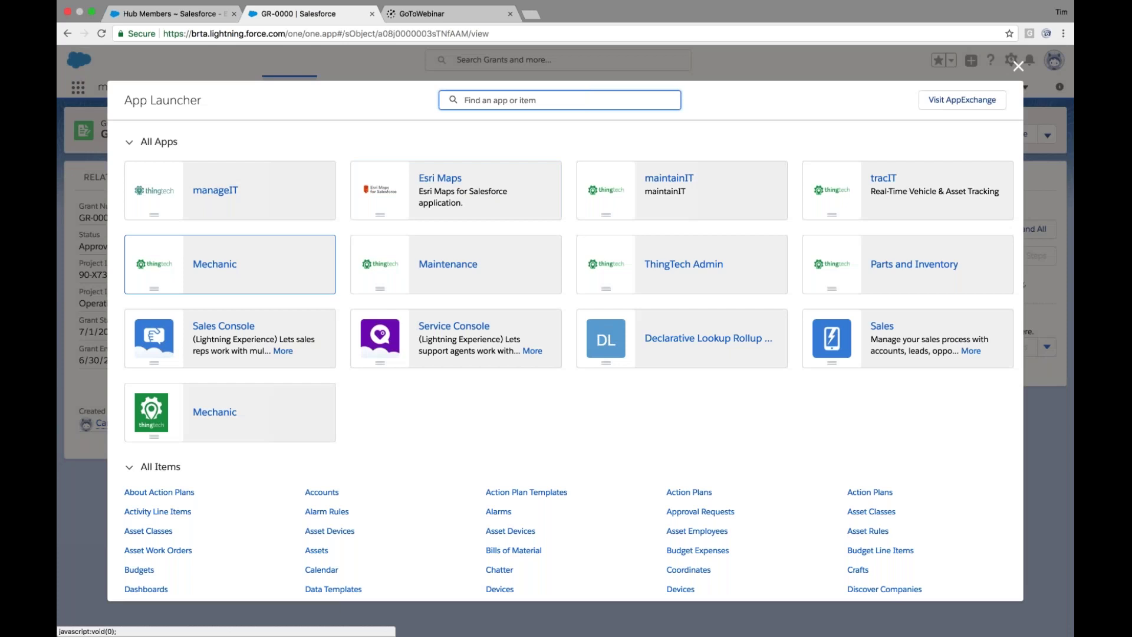
left_click(214, 269)
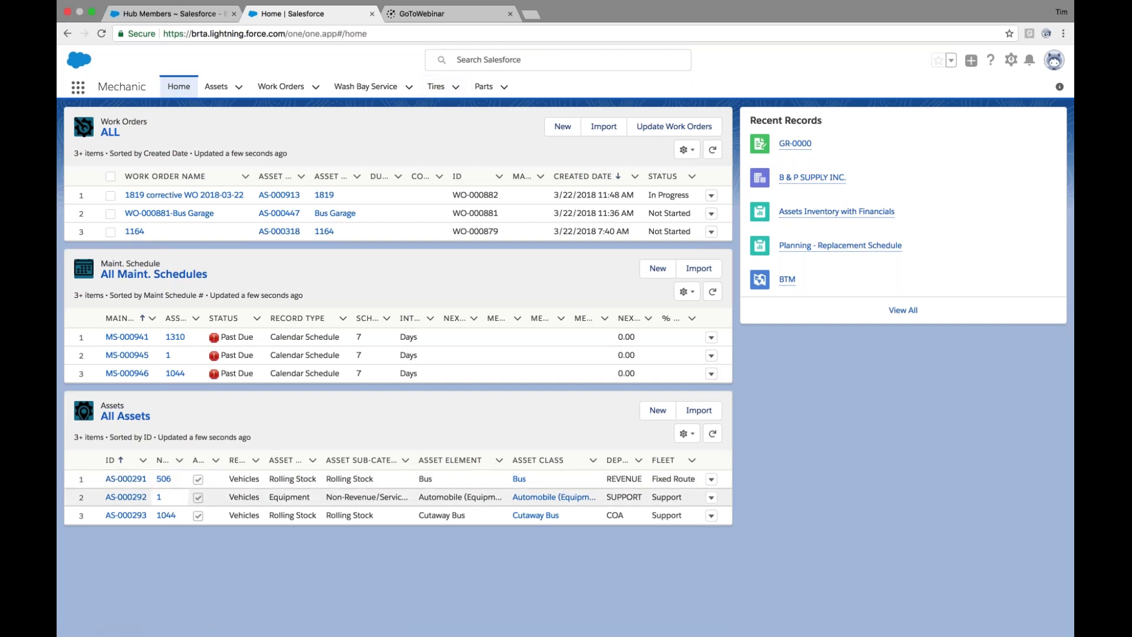
left_click(131, 479)
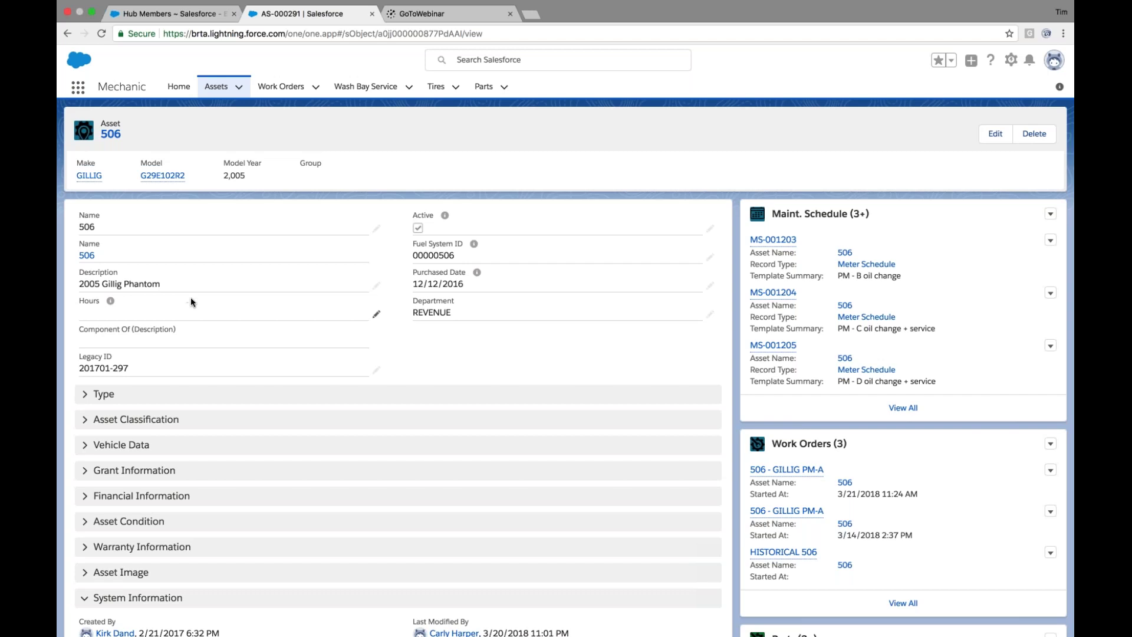
Examine the asset's Asset Classification details and collapse that section again.
scroll(190, 297, "down", 3)
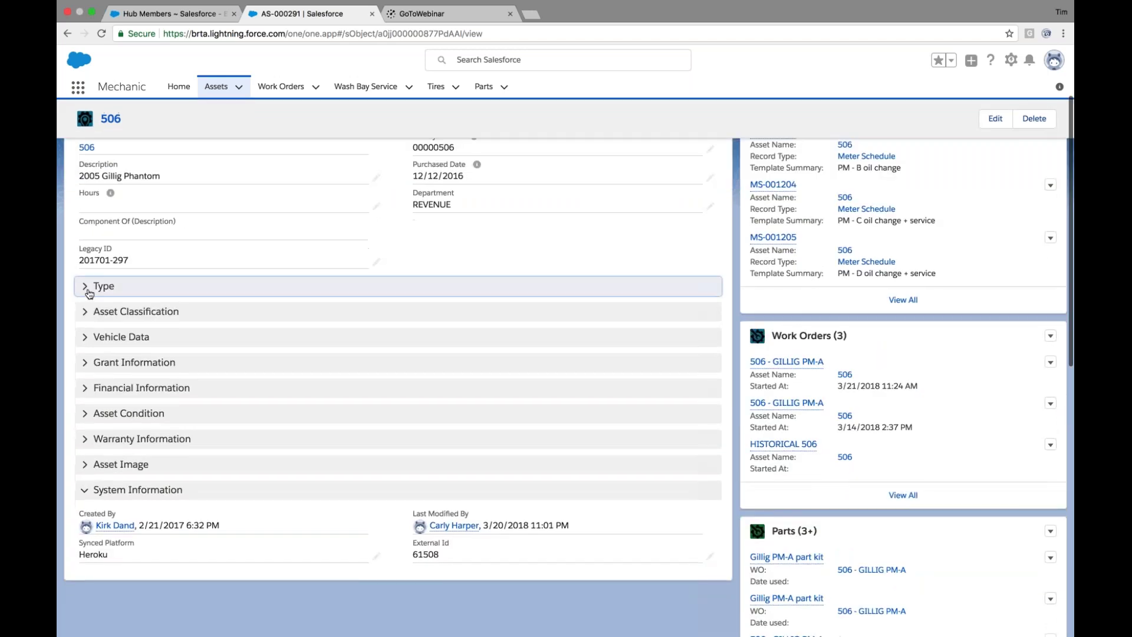
left_click(87, 288)
left_click(89, 290)
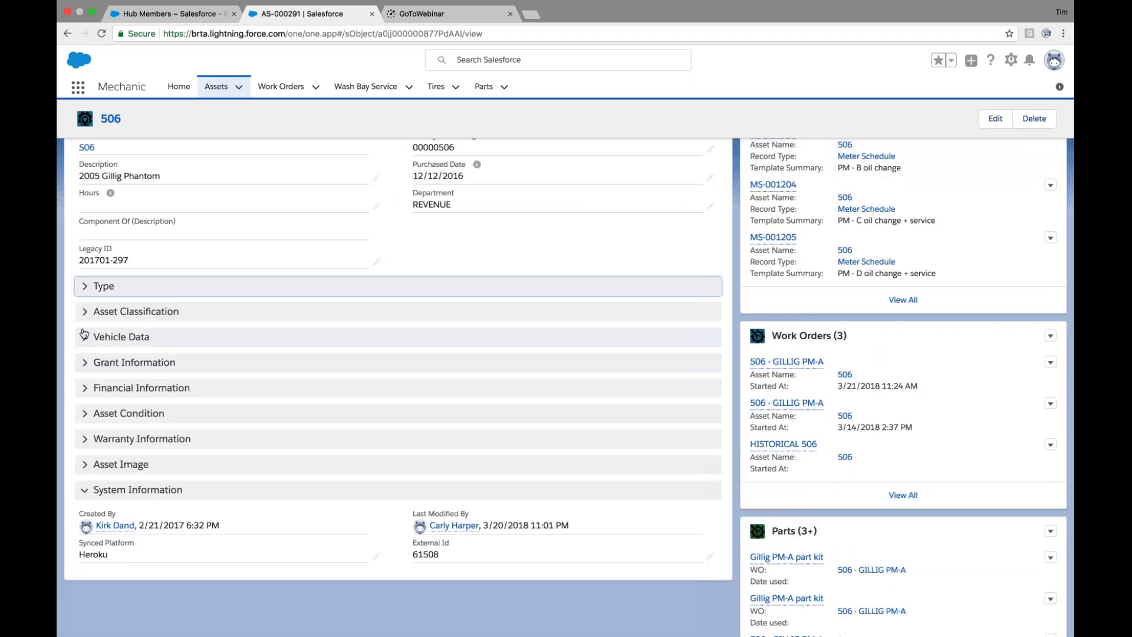
left_click(88, 319)
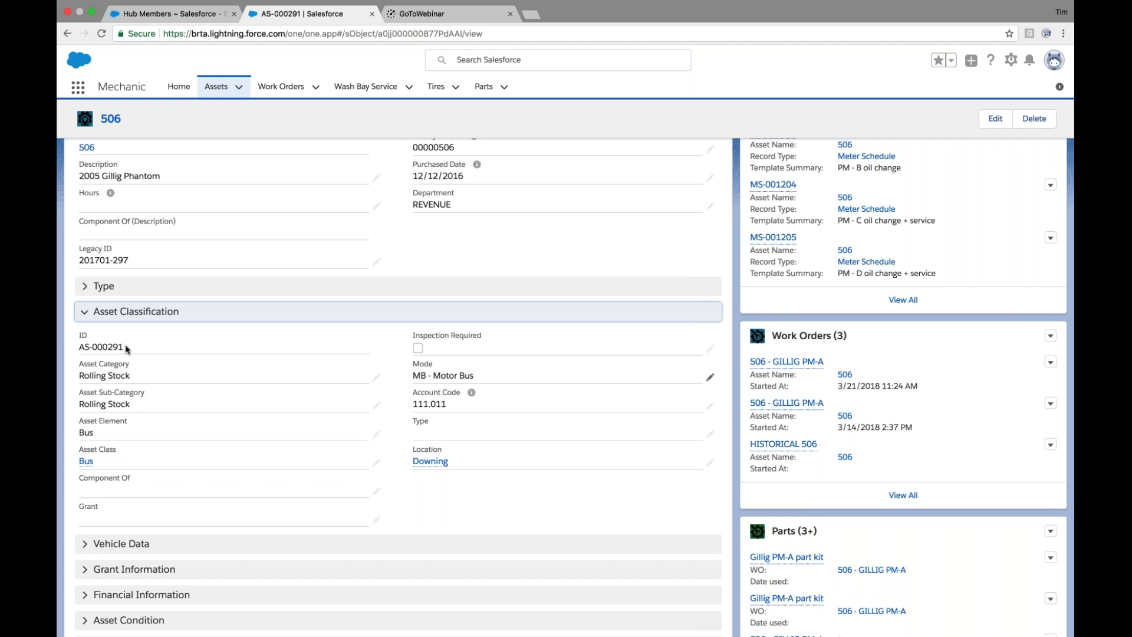
left_click(122, 313)
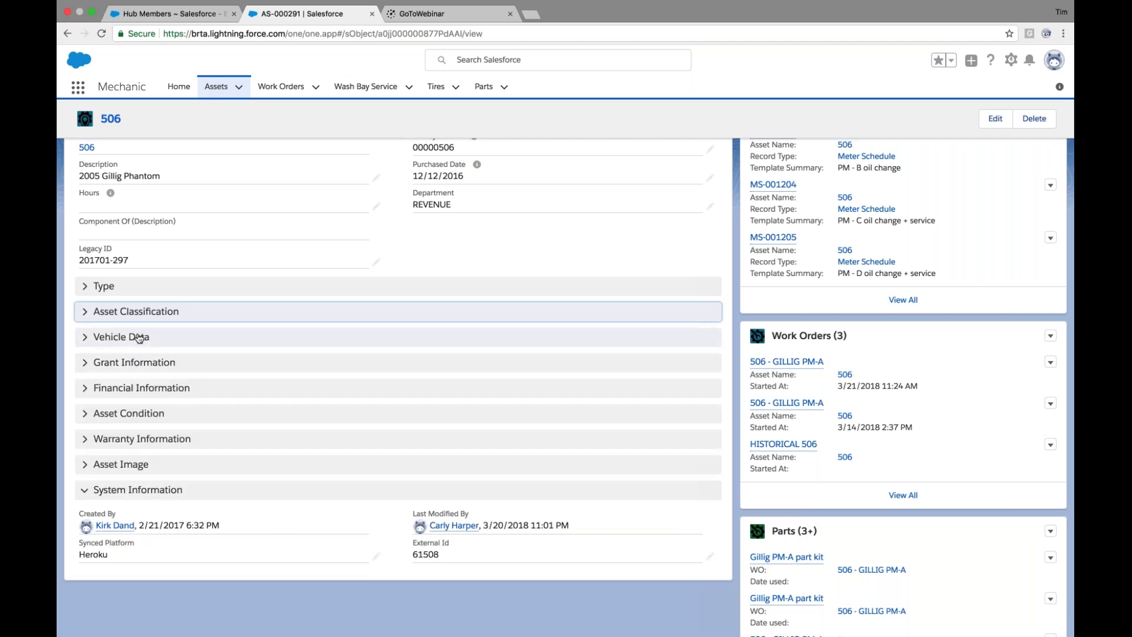
Examine the asset's Grant Information and Financial Information sections, collapsing each one after viewing.
left_click(86, 365)
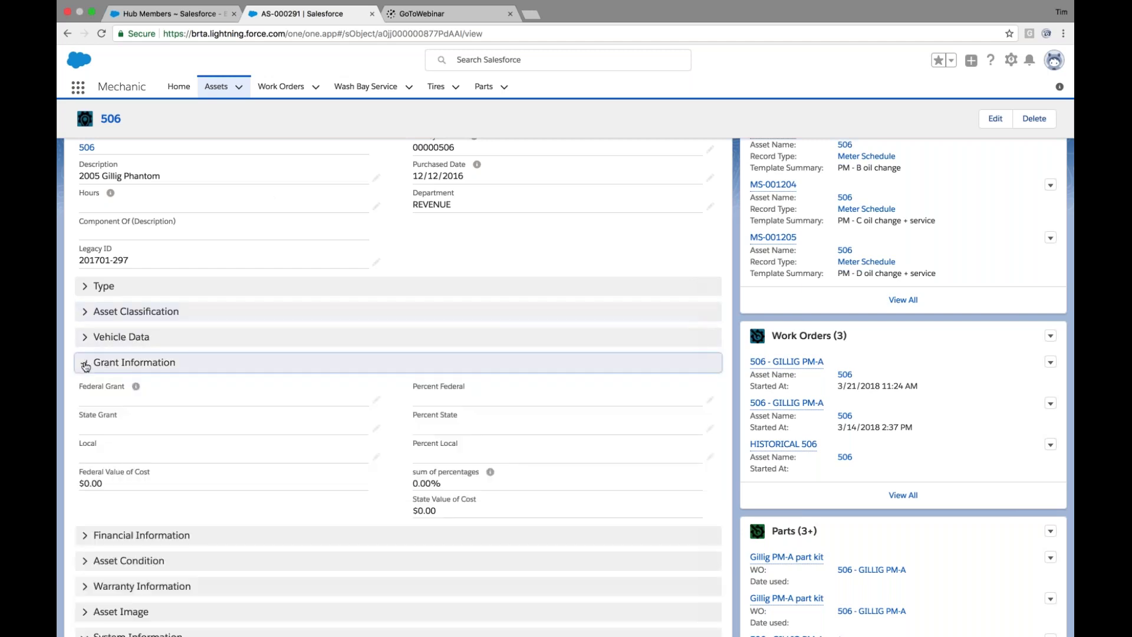
left_click(86, 364)
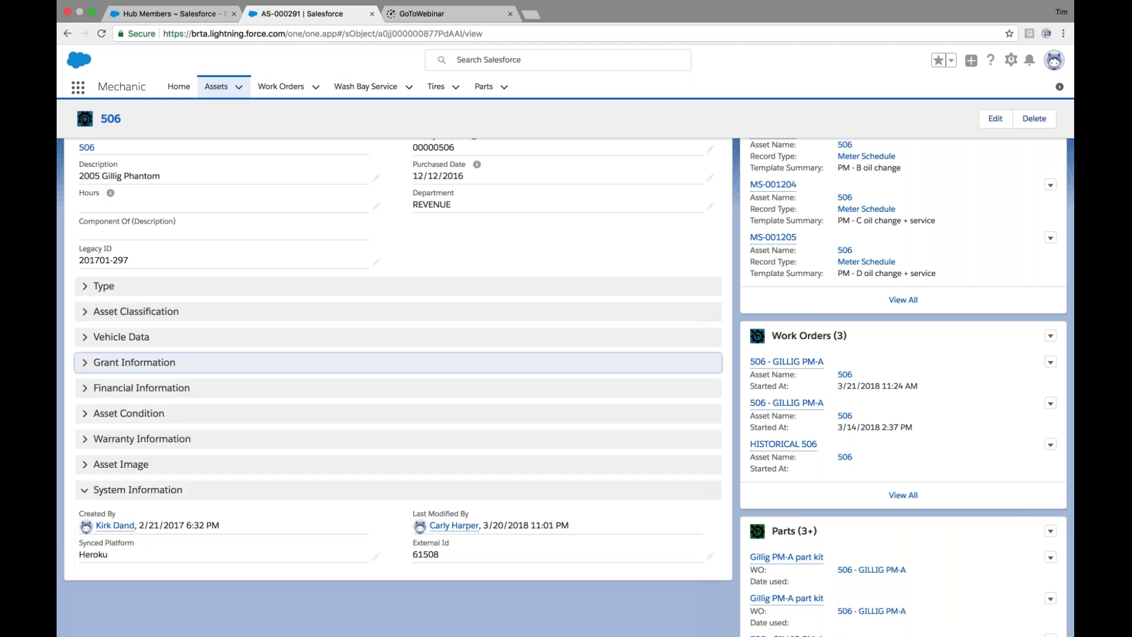
left_click(85, 389)
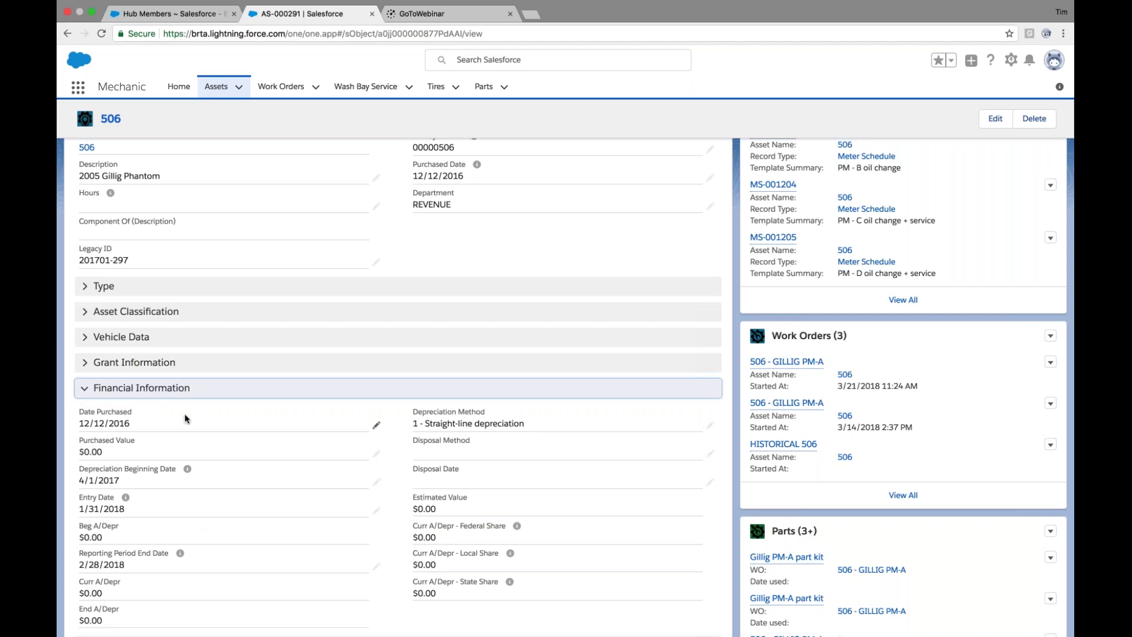
left_click(86, 389)
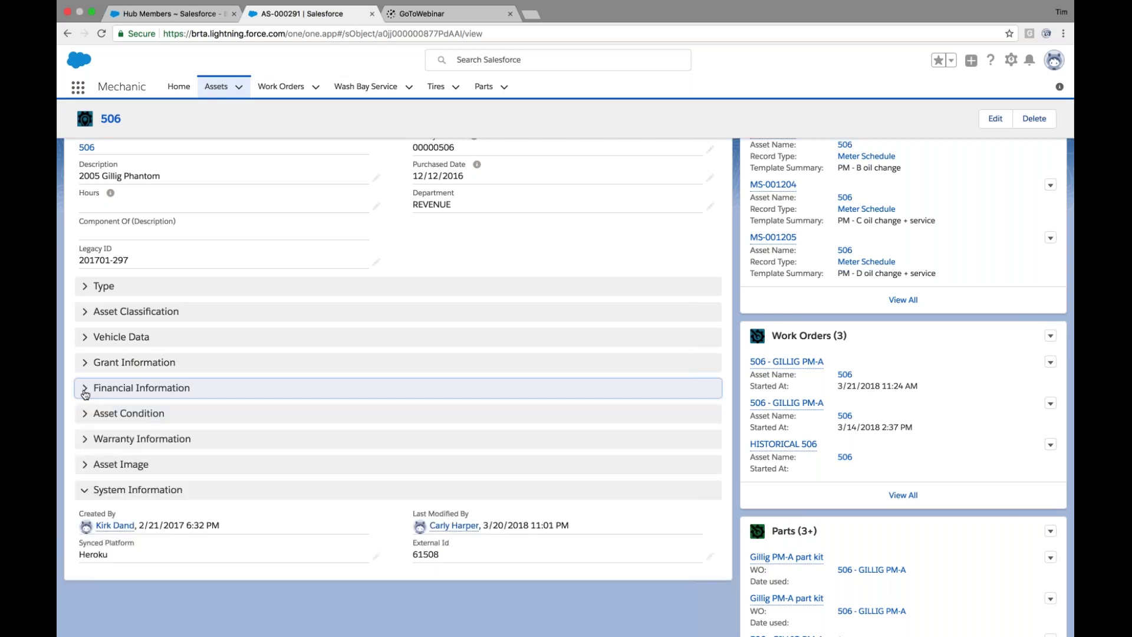
Check the Asset Condition section, collapse it, and expand the Asset Image section.
left_click(89, 416)
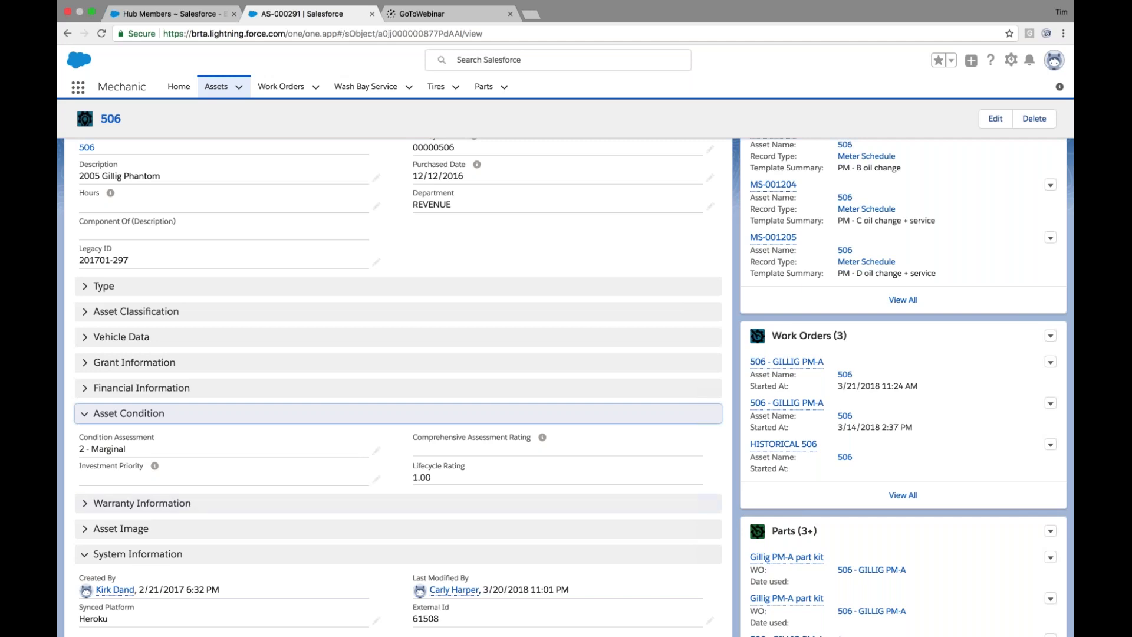
left_click(86, 417)
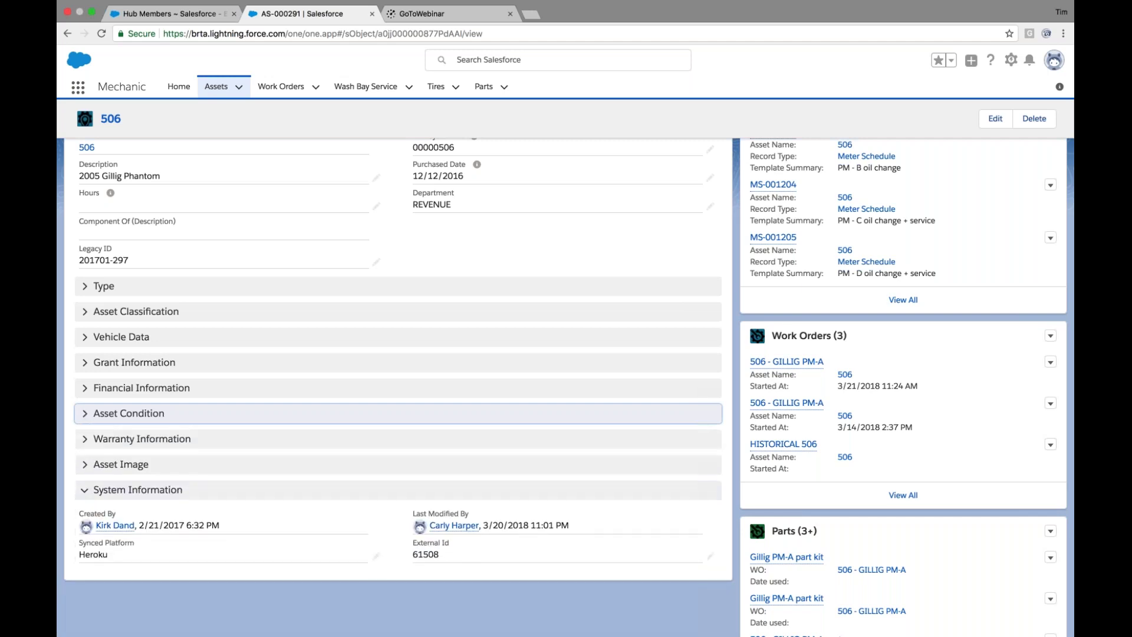
left_click(107, 466)
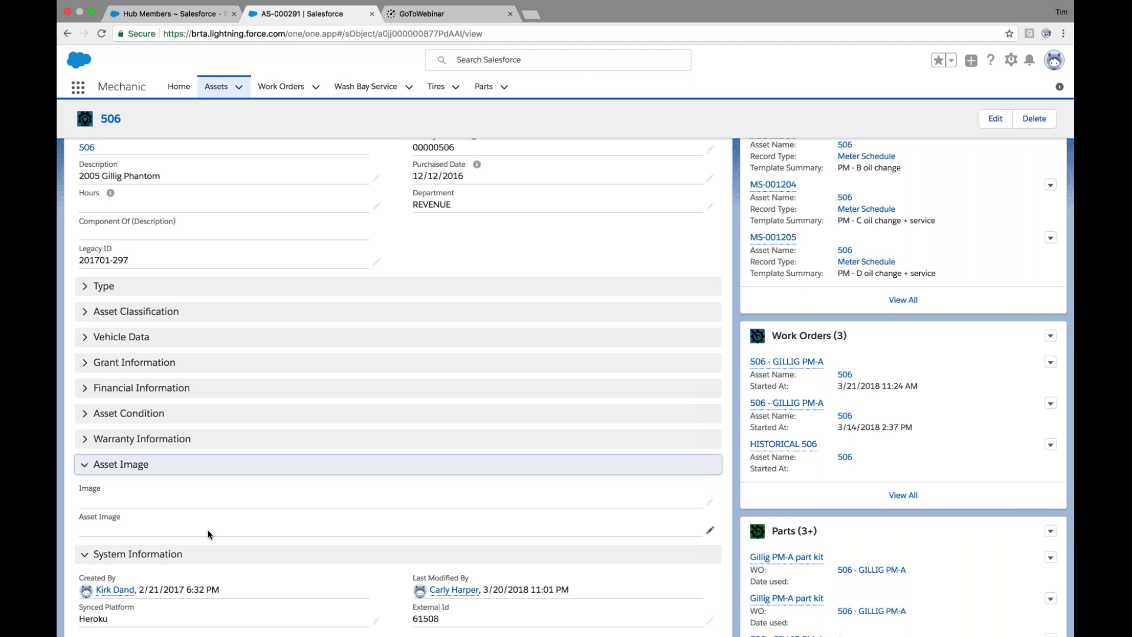
Review the asset's related maintenance schedules and work orders, previewing the 506 - GILLIG PM-A and HISTORICAL 506 work orders.
scroll(207, 529, "up", 2)
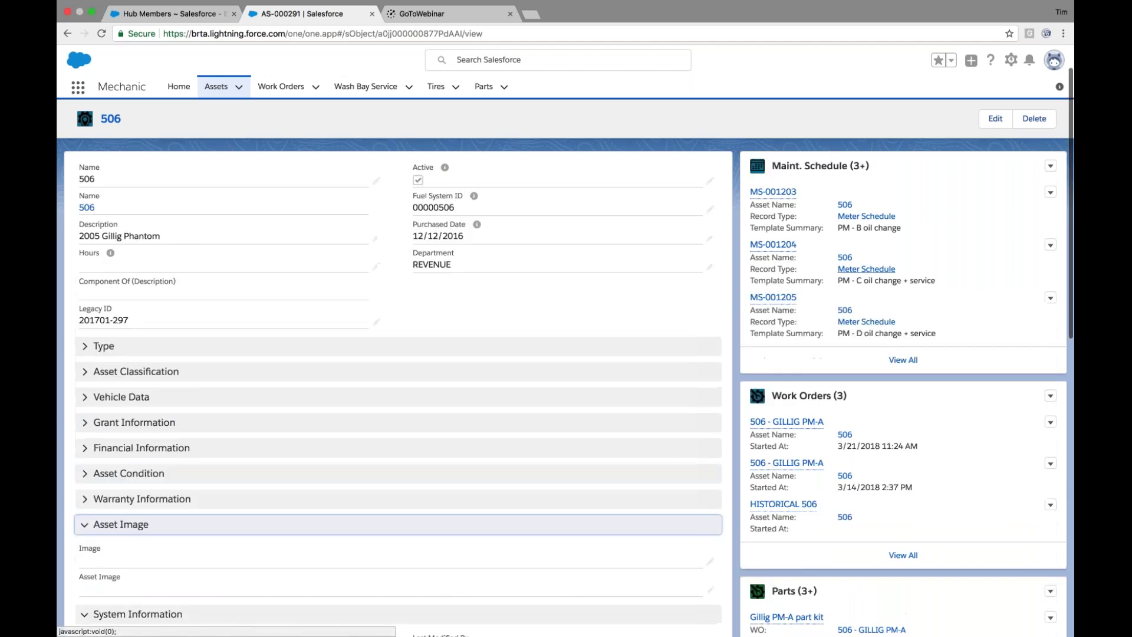
scroll(833, 234, "up", 2)
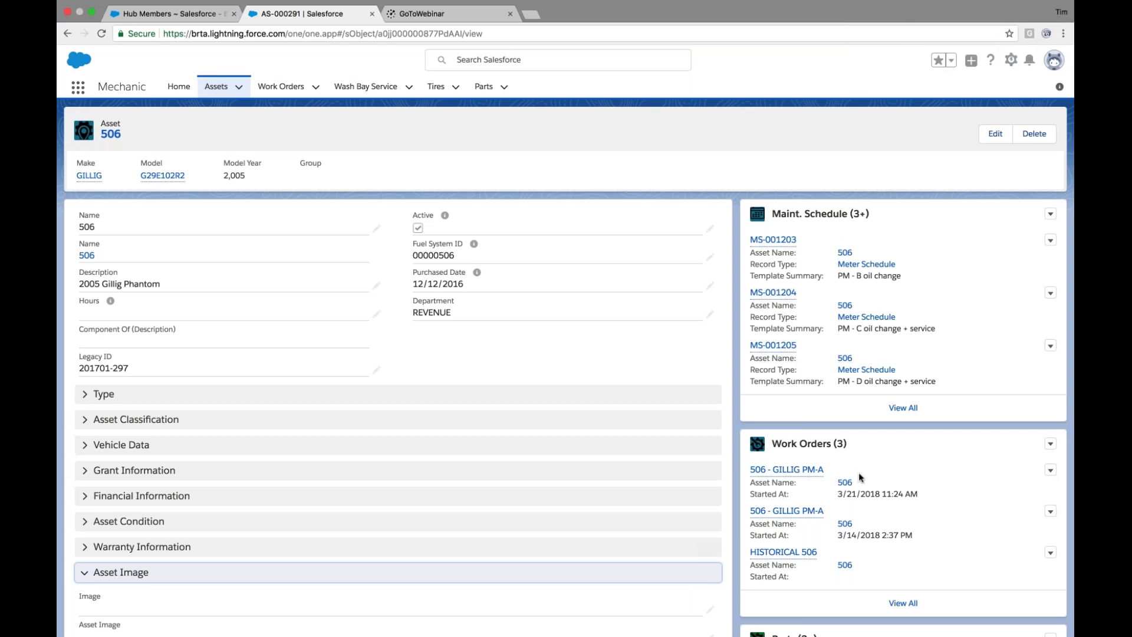
scroll(859, 476, "down", 3)
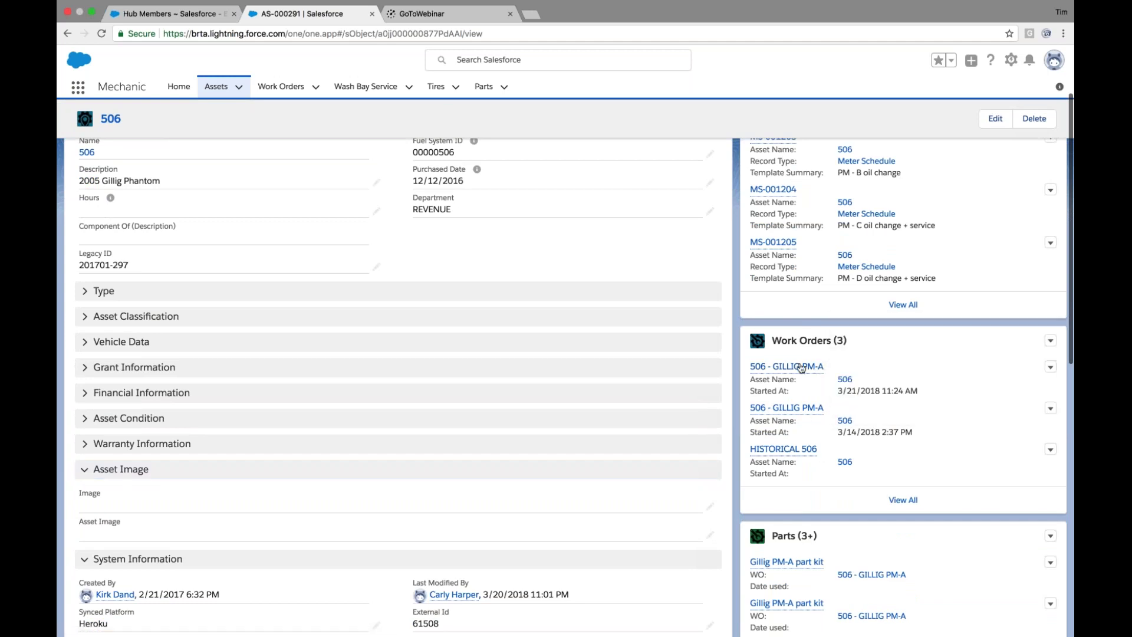
mouse_move(802, 368)
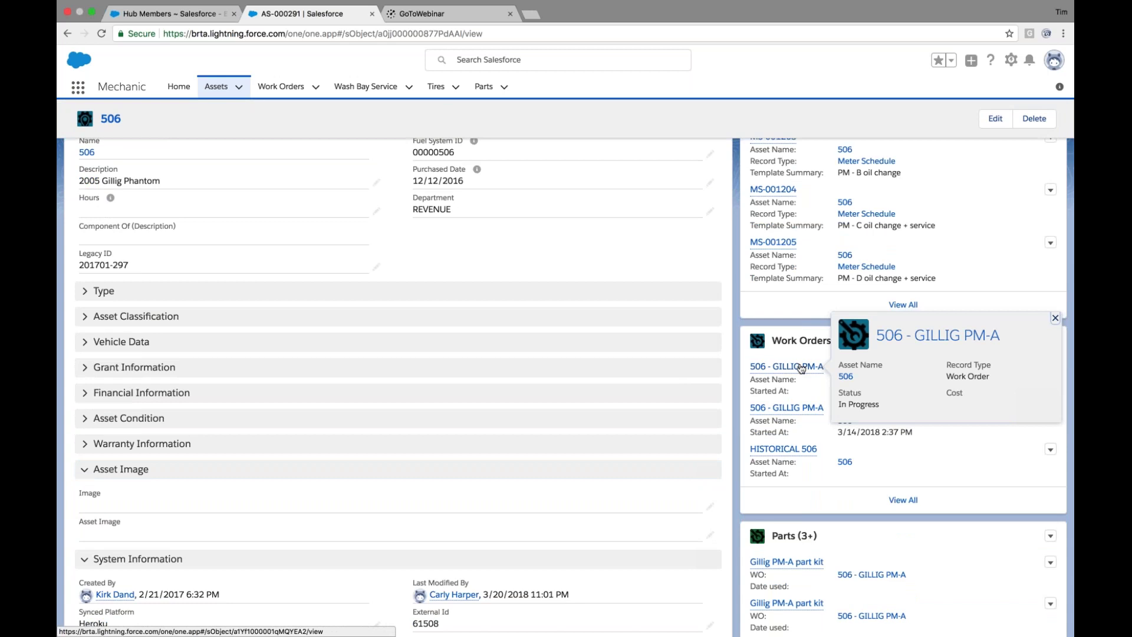
mouse_move(810, 411)
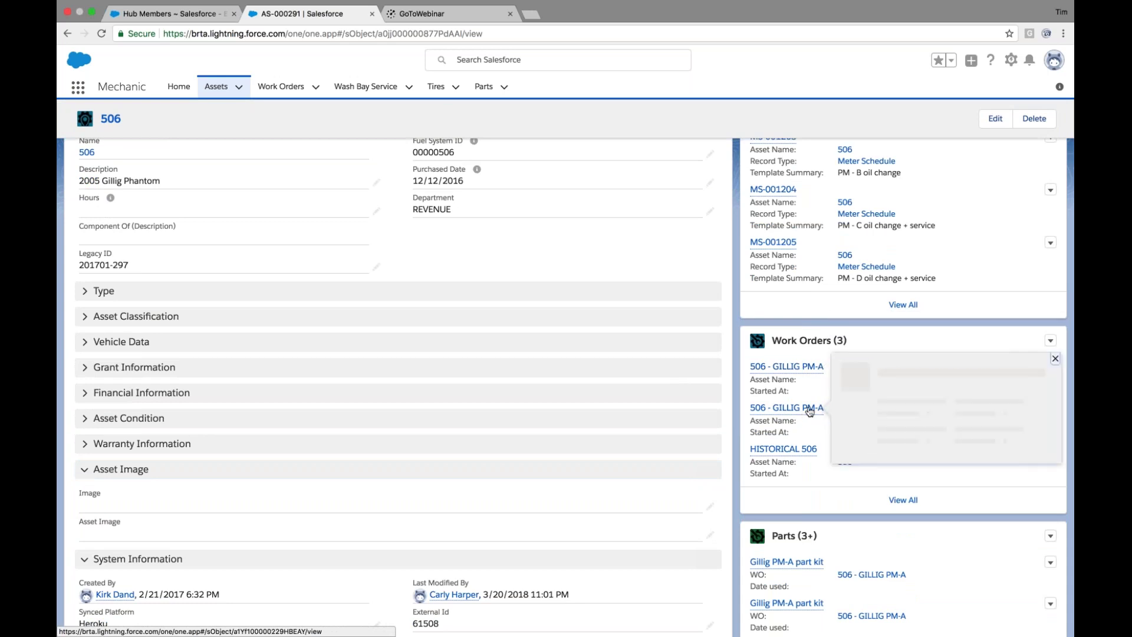
mouse_move(800, 452)
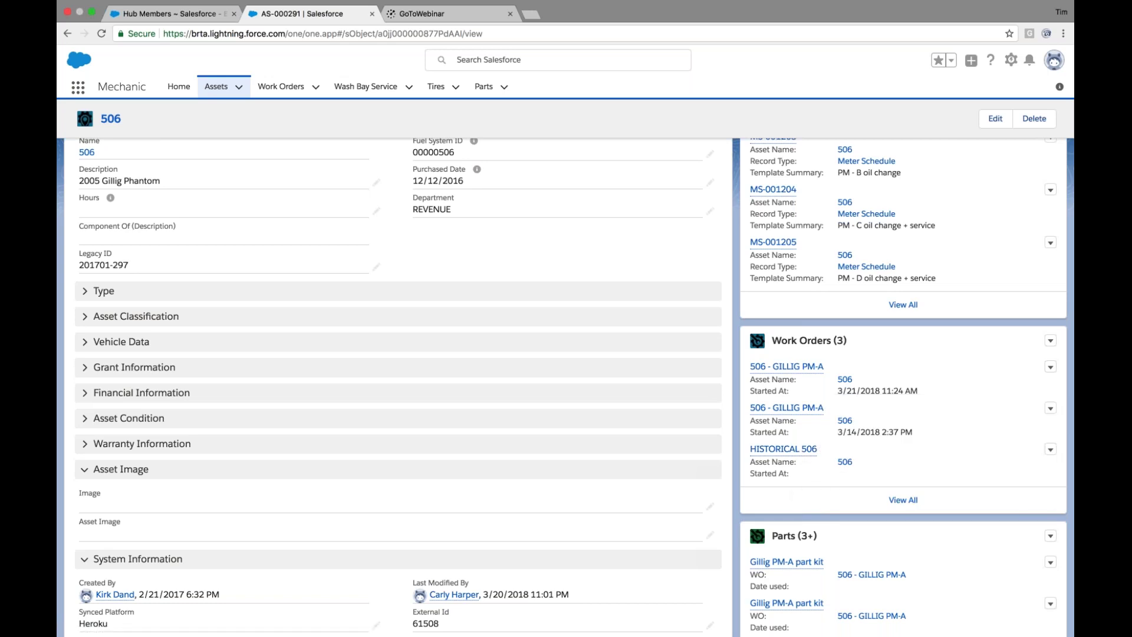
scroll(487, 230, "up", 4)
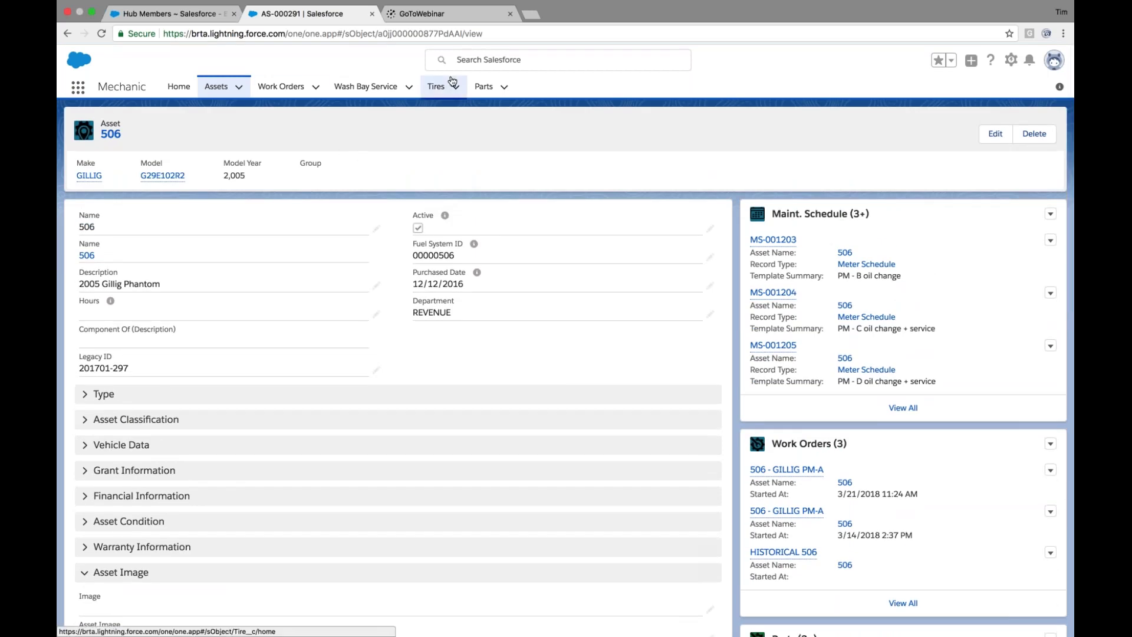
Check the recent search items, and show the Vehicles list of assets along with the other available list views.
left_click(478, 58)
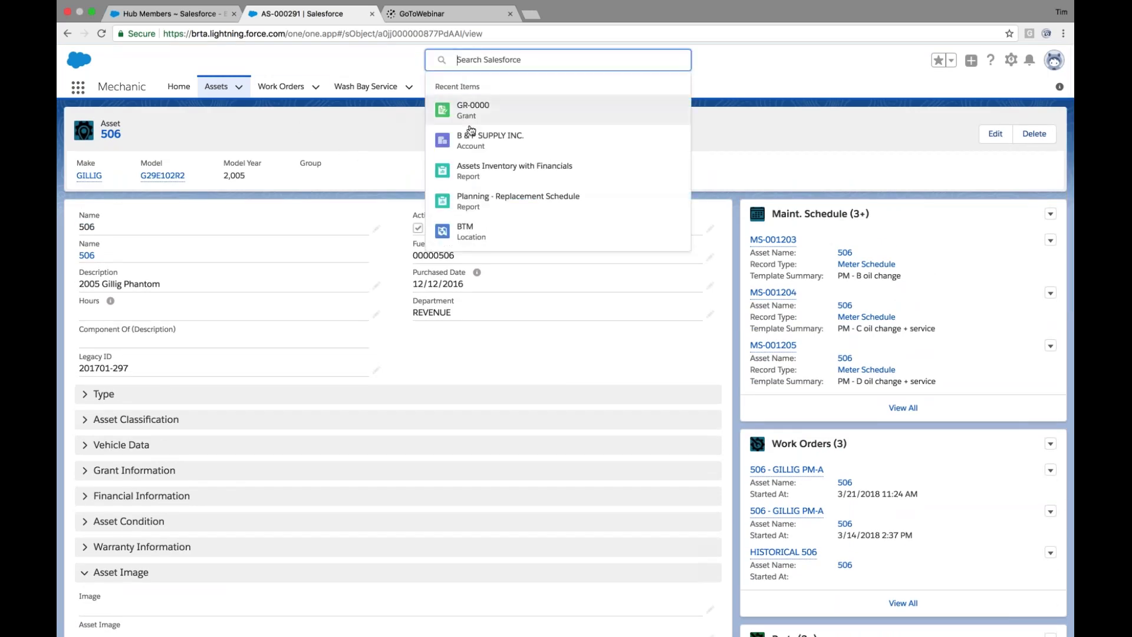
left_click(240, 88)
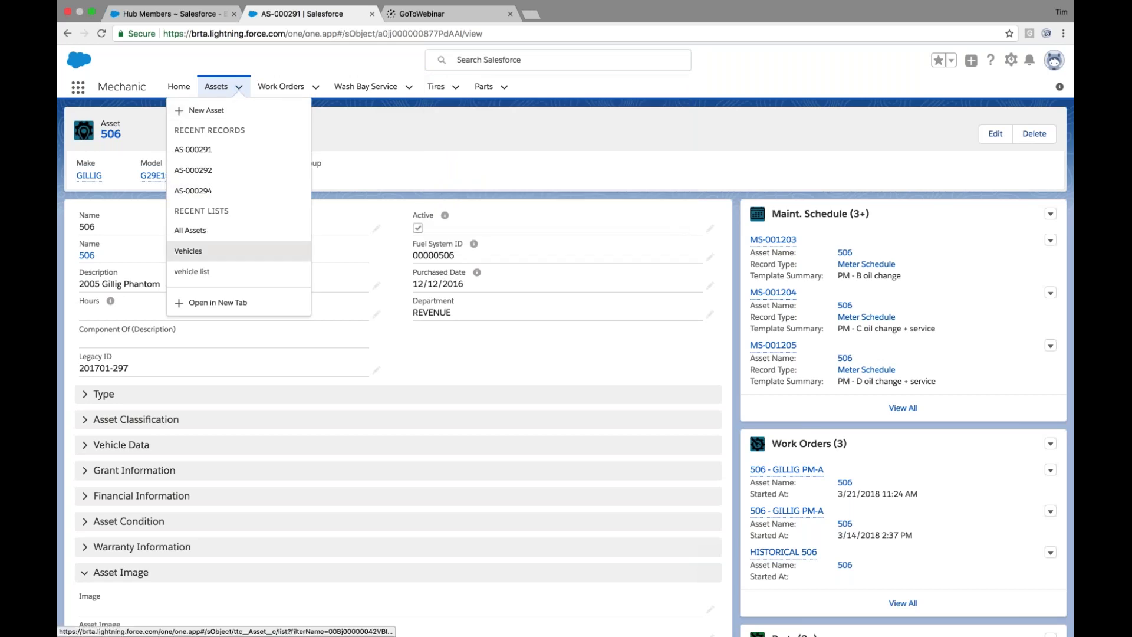
left_click(188, 250)
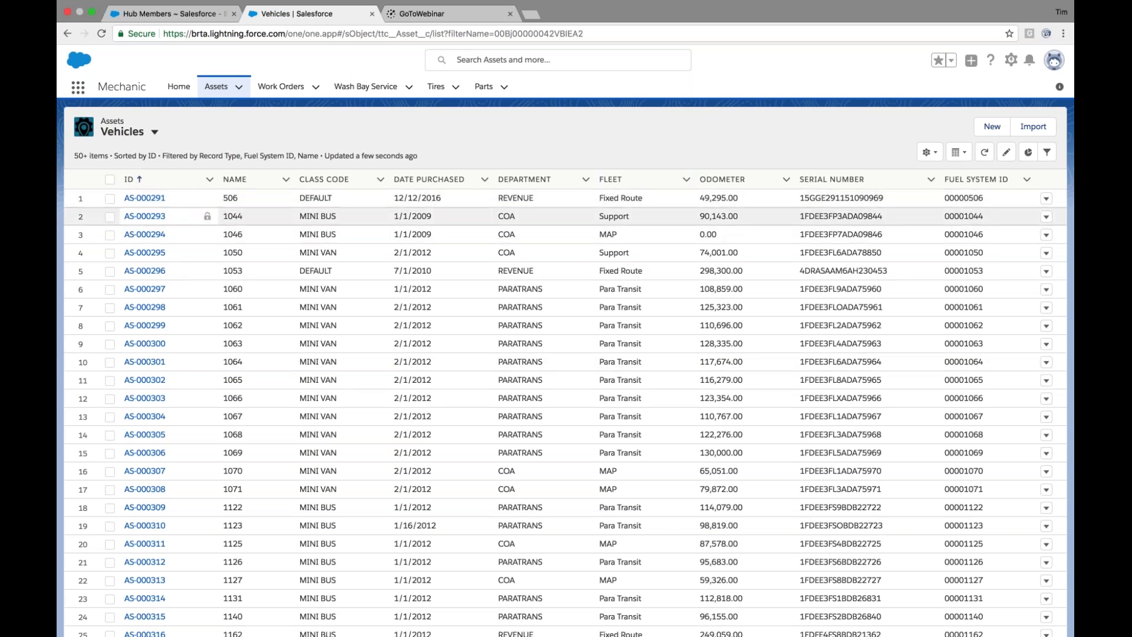
left_click(129, 130)
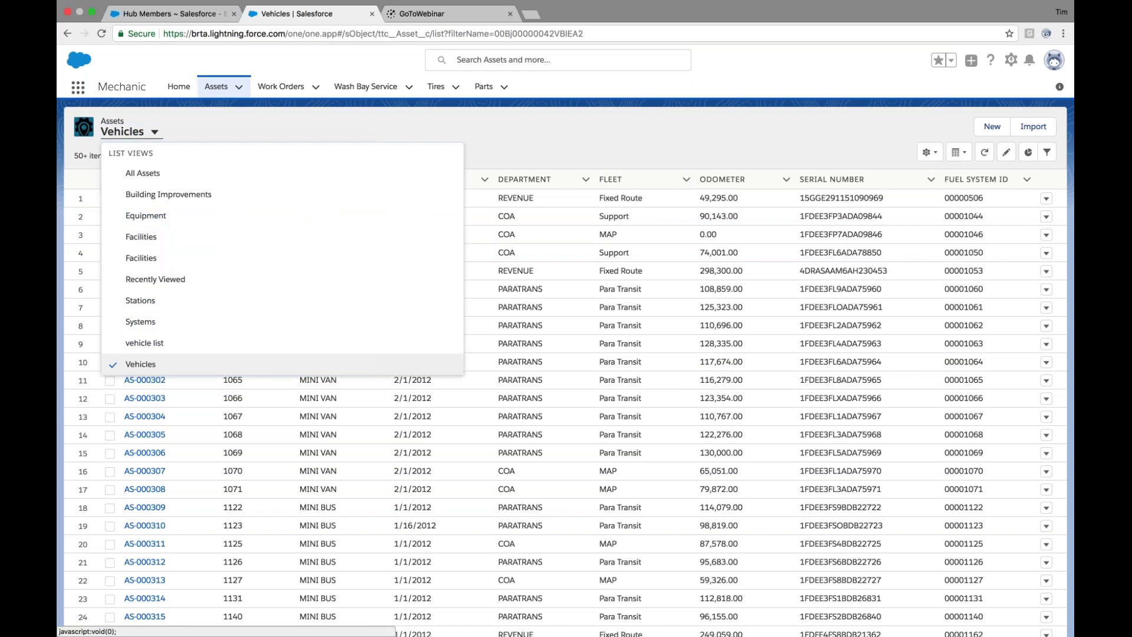
left_click(128, 131)
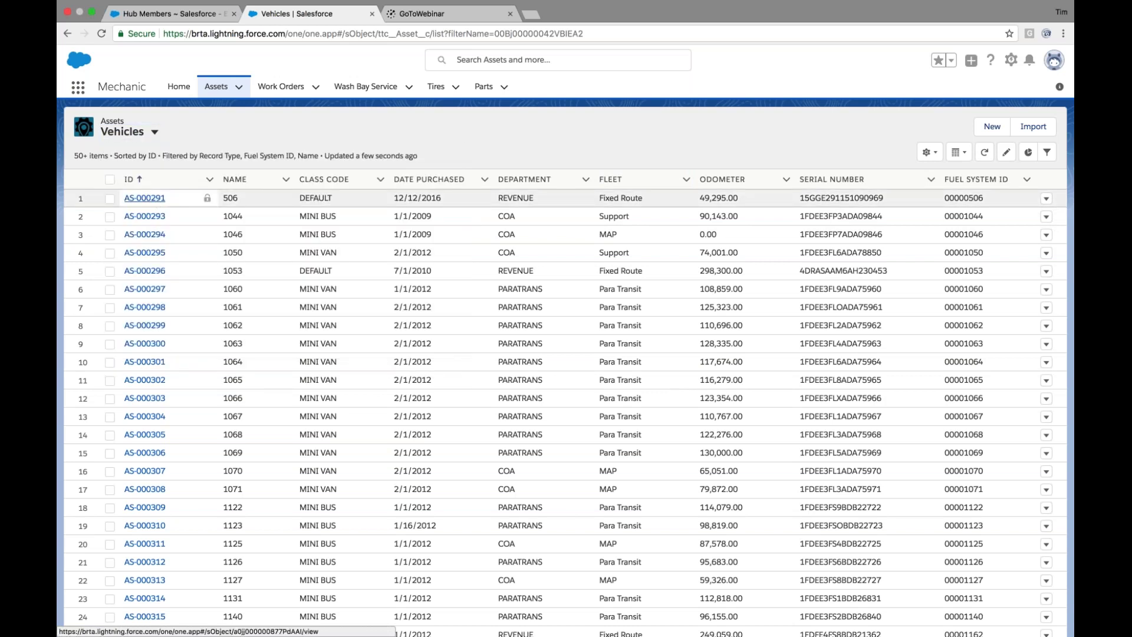
Open asset AS-000291 from the vehicle list and check the task reminder notifications.
left_click(150, 199)
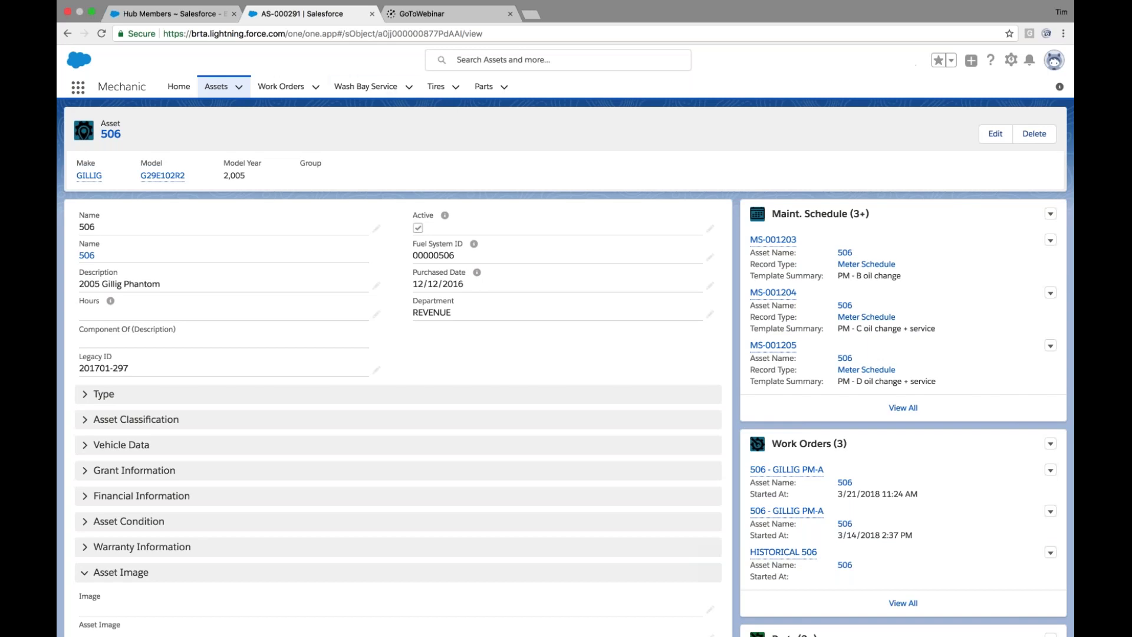
left_click(1031, 61)
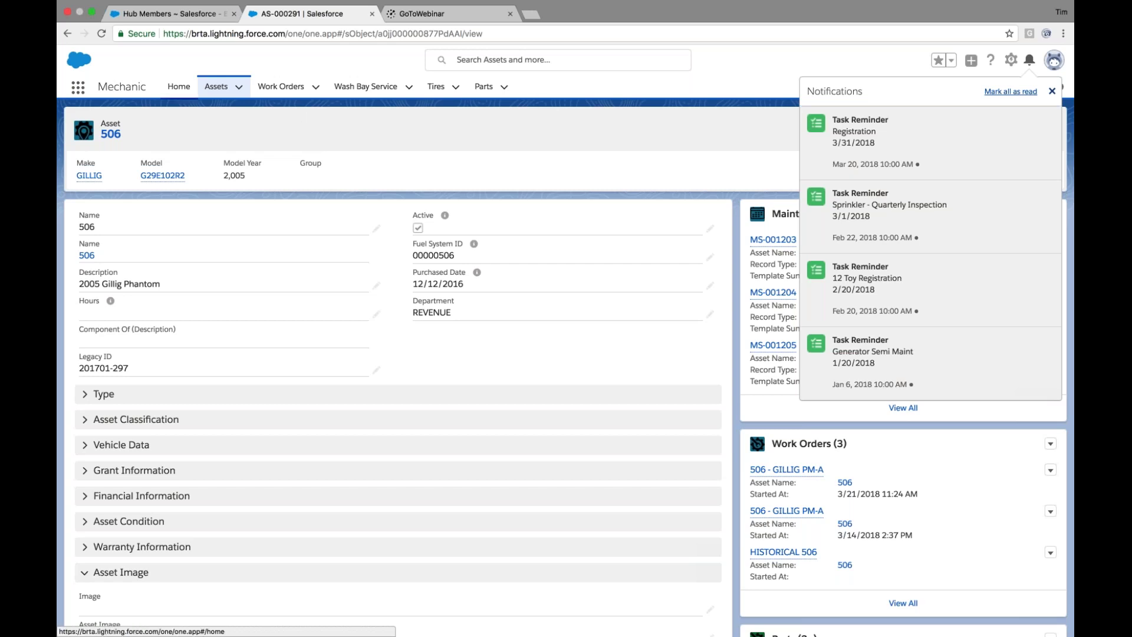
Show the Work Orders - In Progress list, open work order 1050 - FORD PM-A and review its WO items.
left_click(281, 86)
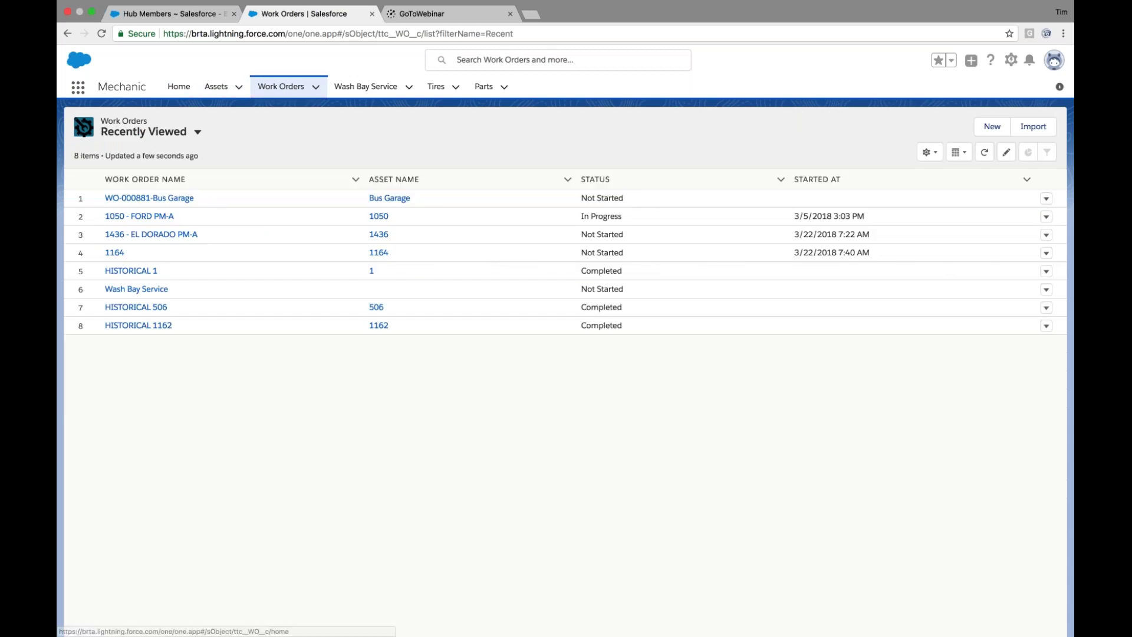
left_click(198, 132)
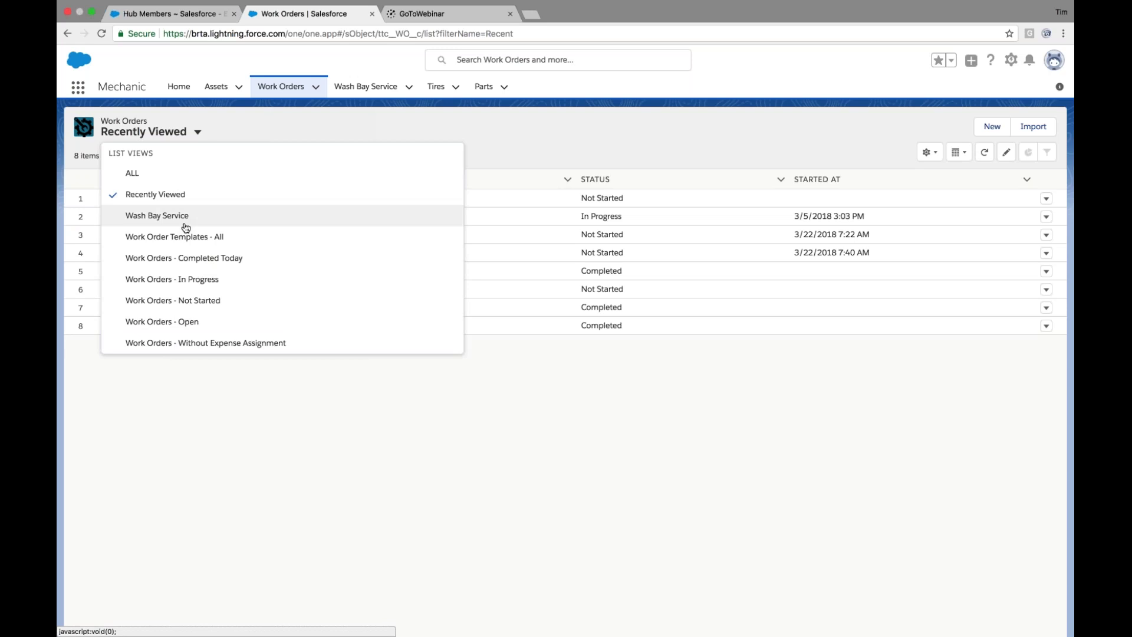
left_click(199, 282)
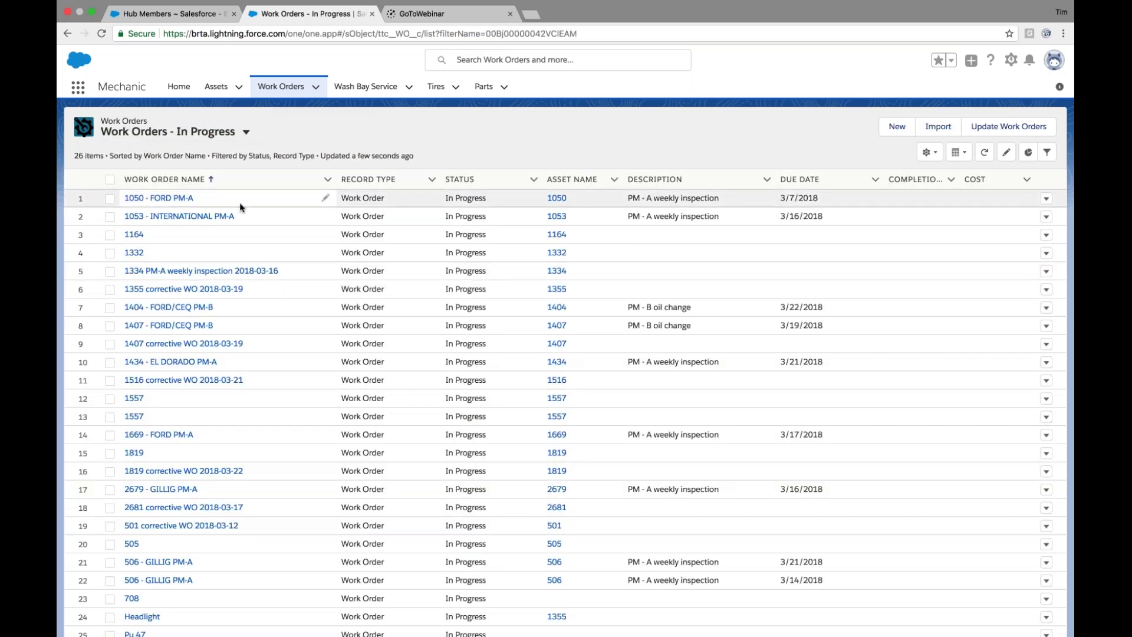
left_click(182, 201)
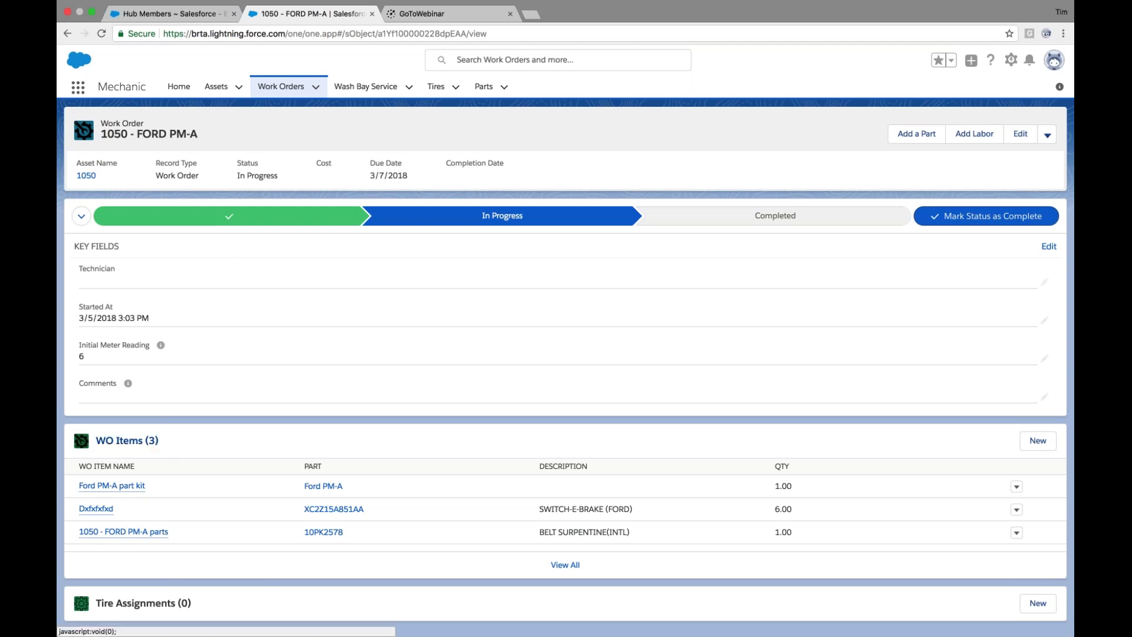
mouse_move(140, 486)
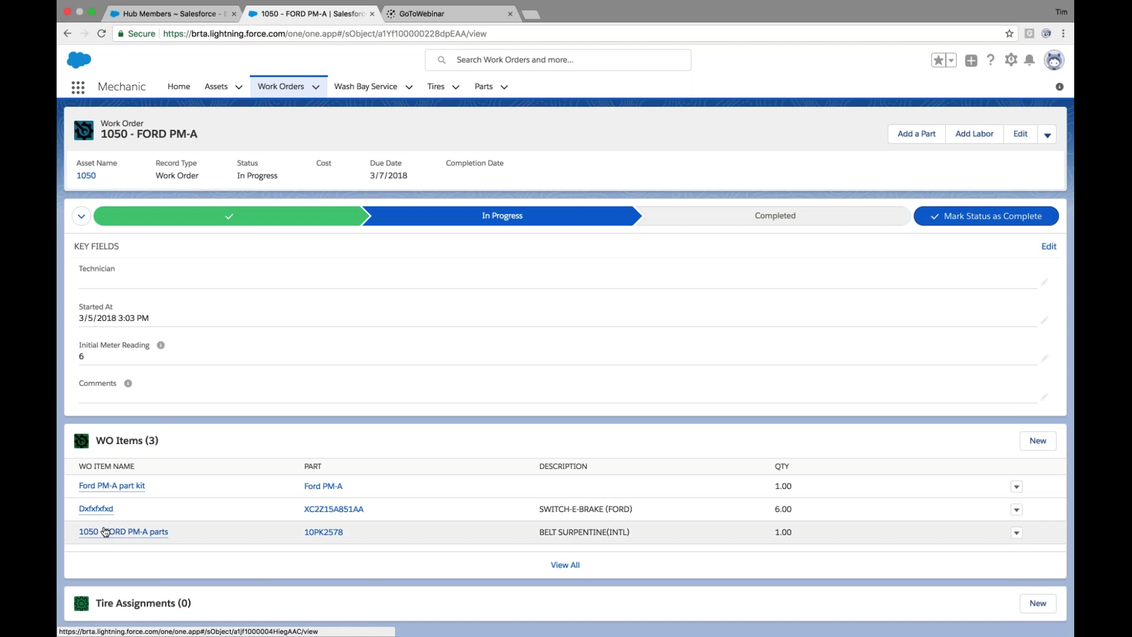
mouse_move(105, 533)
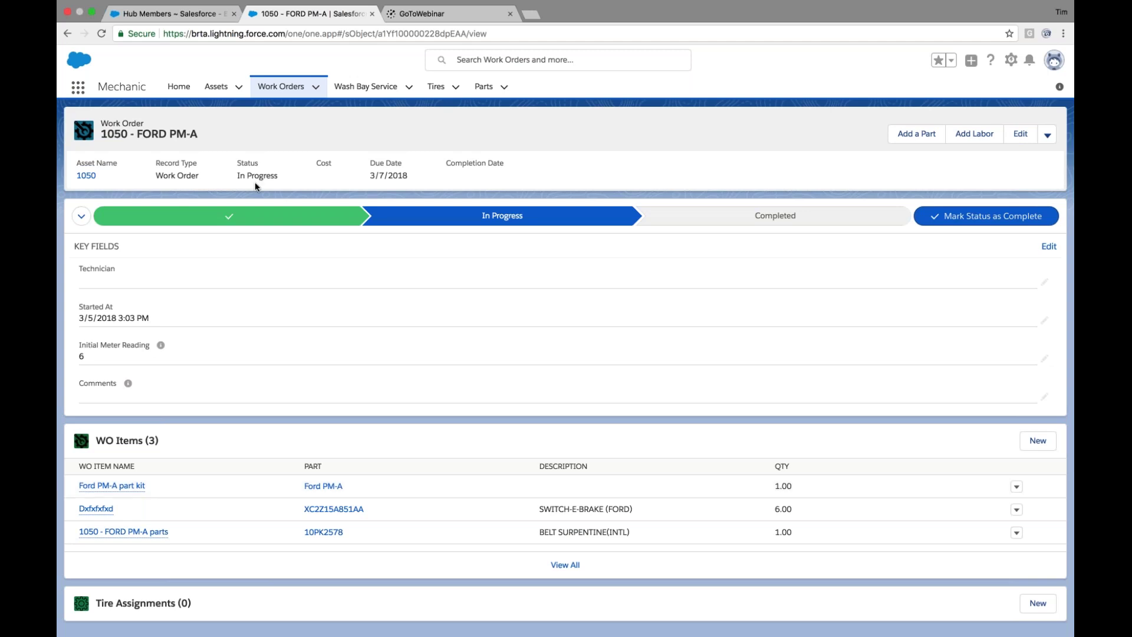
Switch to the Parts and Inventory app and display the list of all parts.
left_click(78, 89)
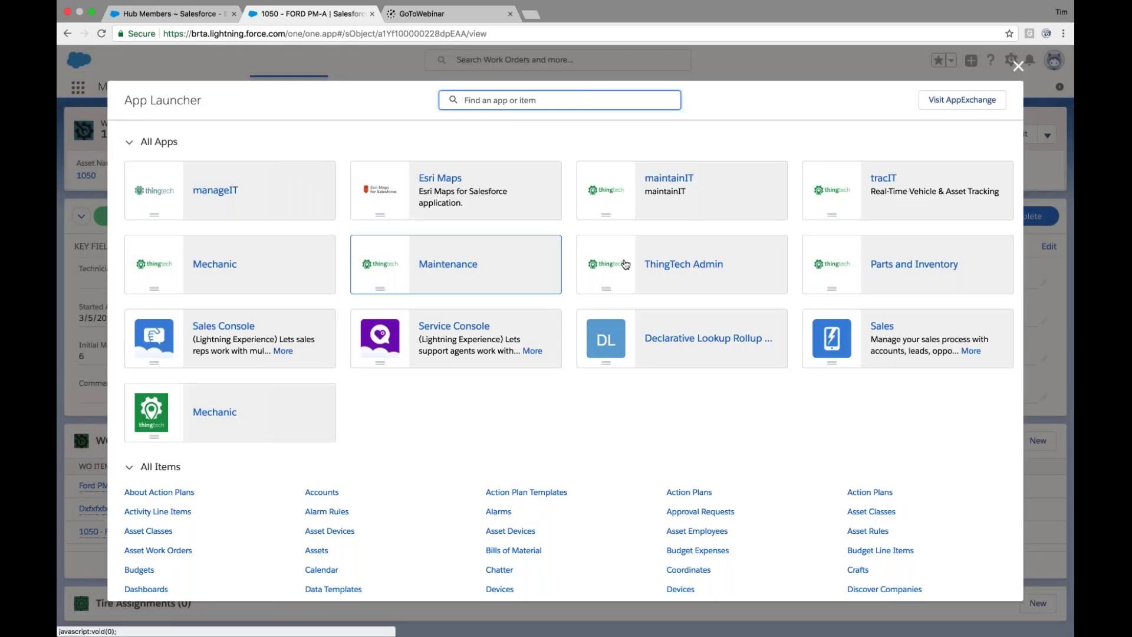
left_click(896, 271)
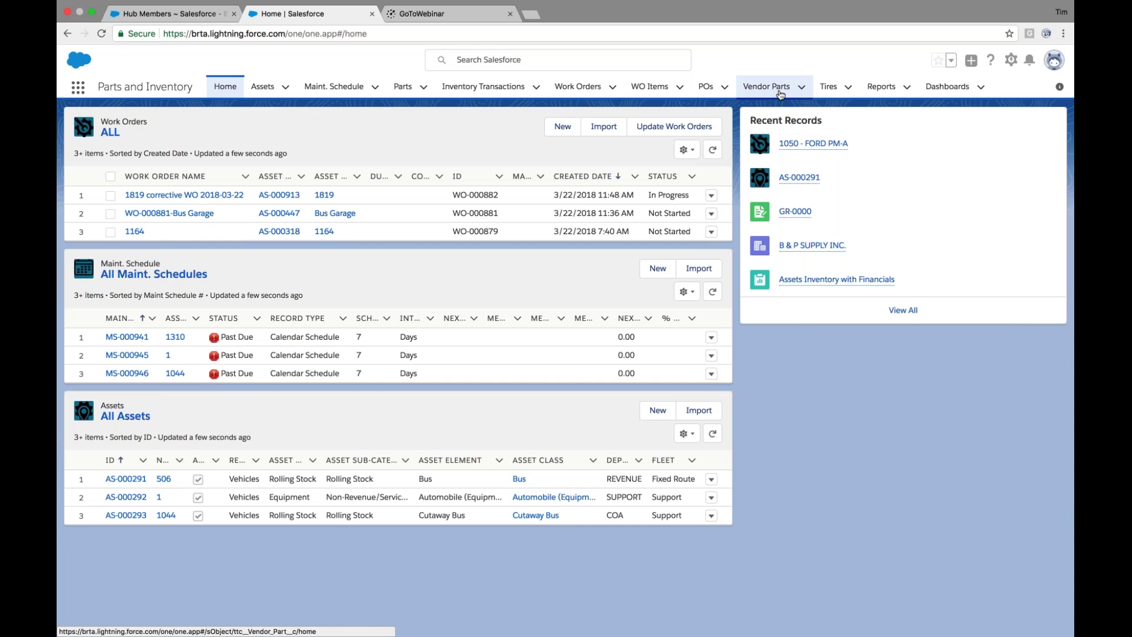
left_click(400, 88)
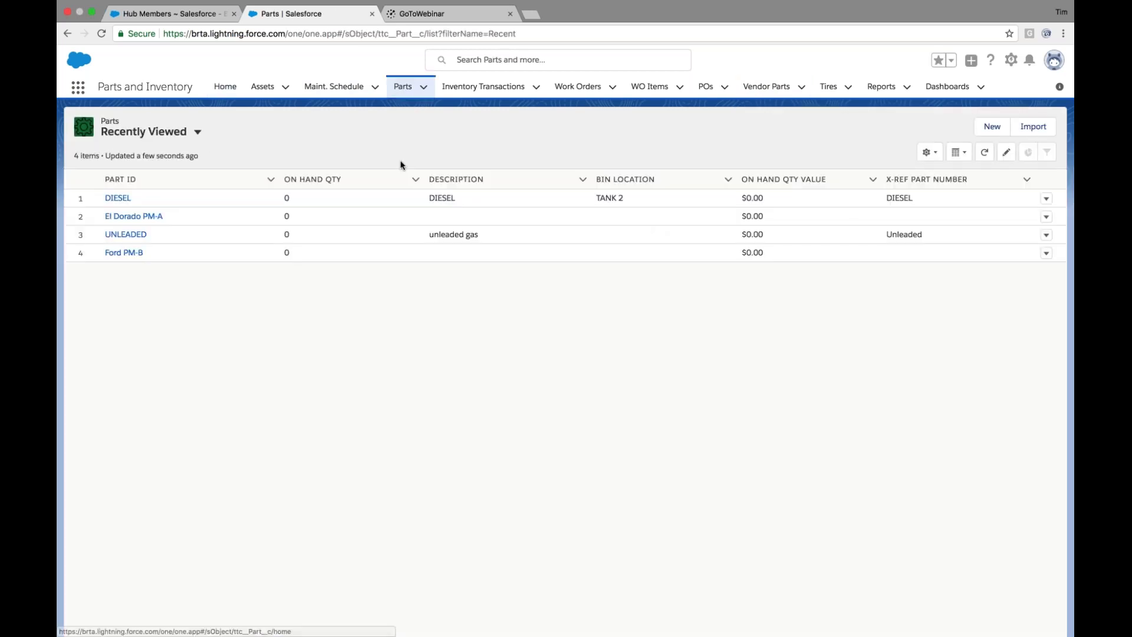
left_click(195, 132)
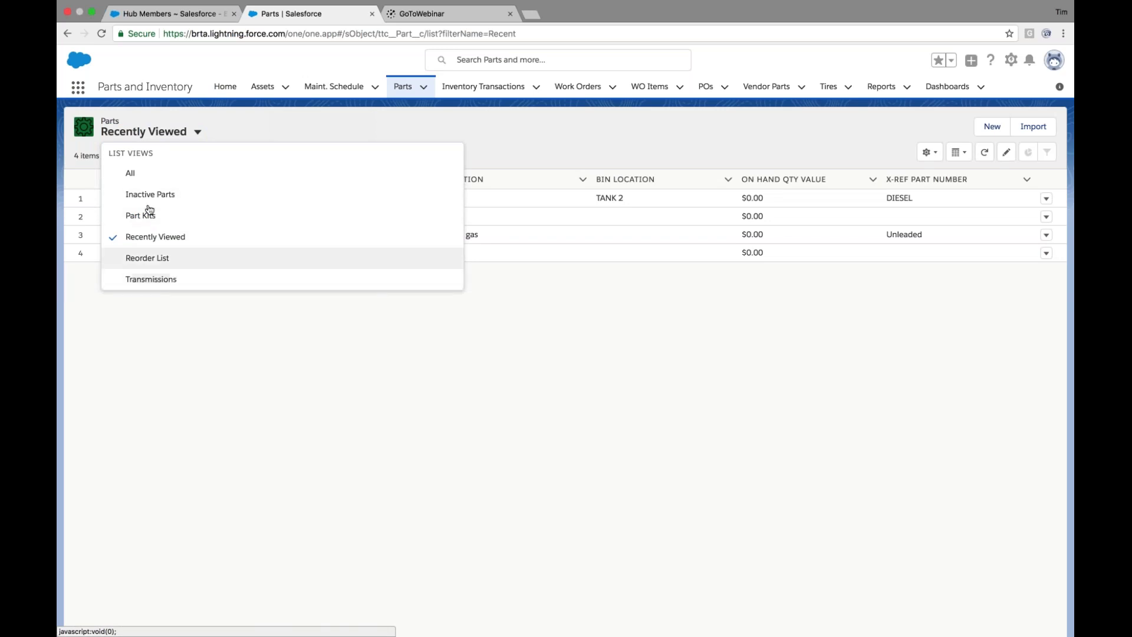
left_click(130, 173)
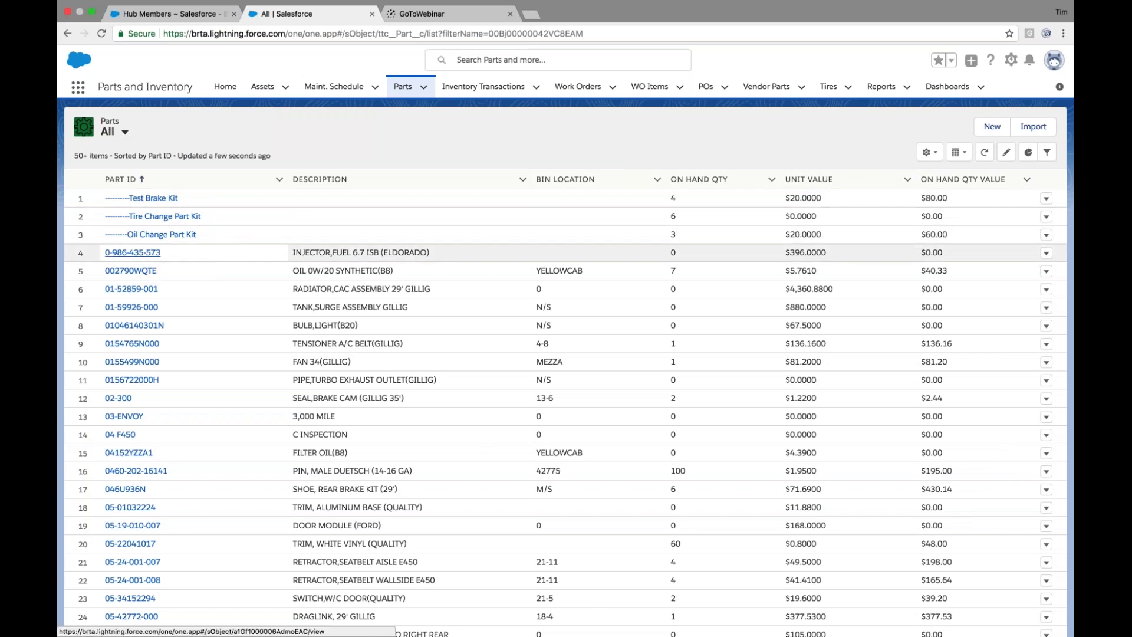
left_click(147, 253)
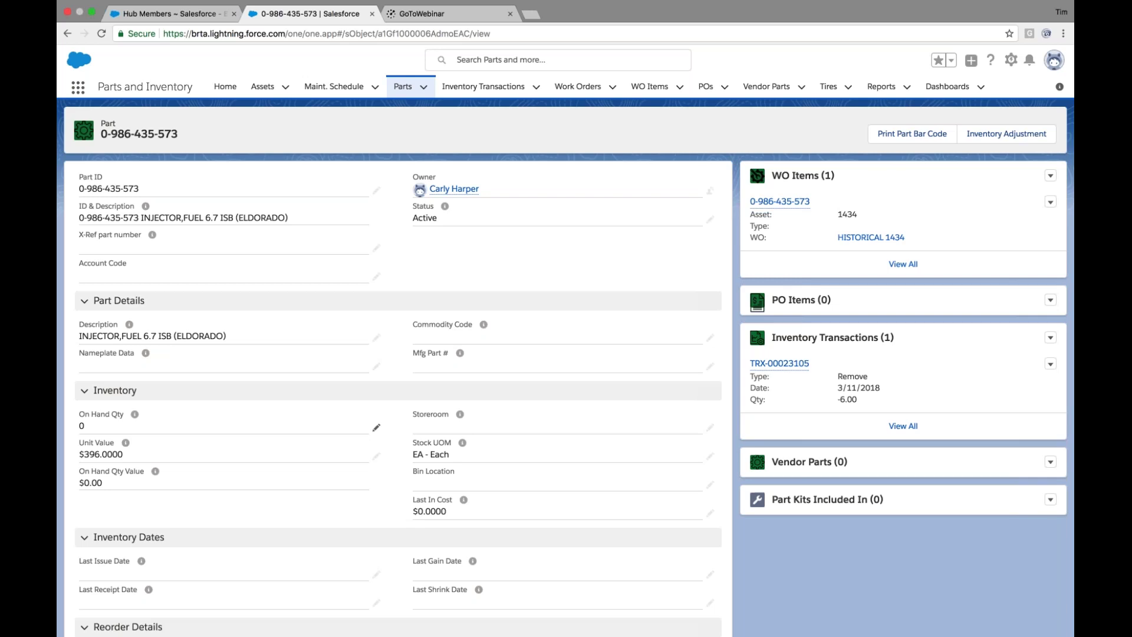
scroll(376, 430, "down", 3)
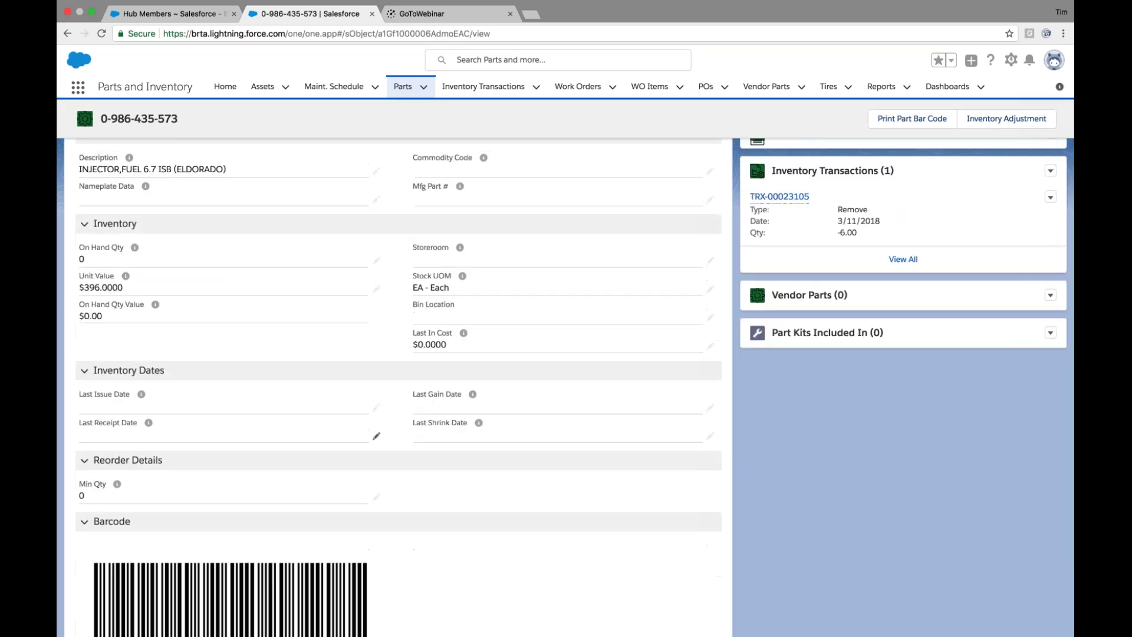
scroll(376, 436, "down", 2)
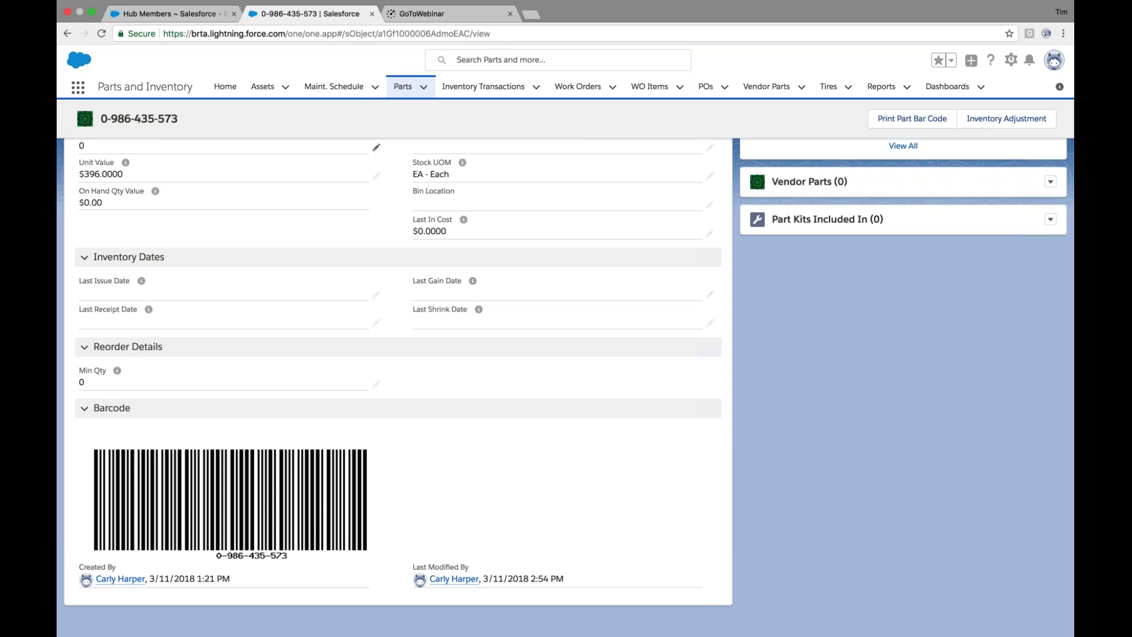
Look at the recently viewed assets and display the All Maint. Schedules list.
left_click(269, 88)
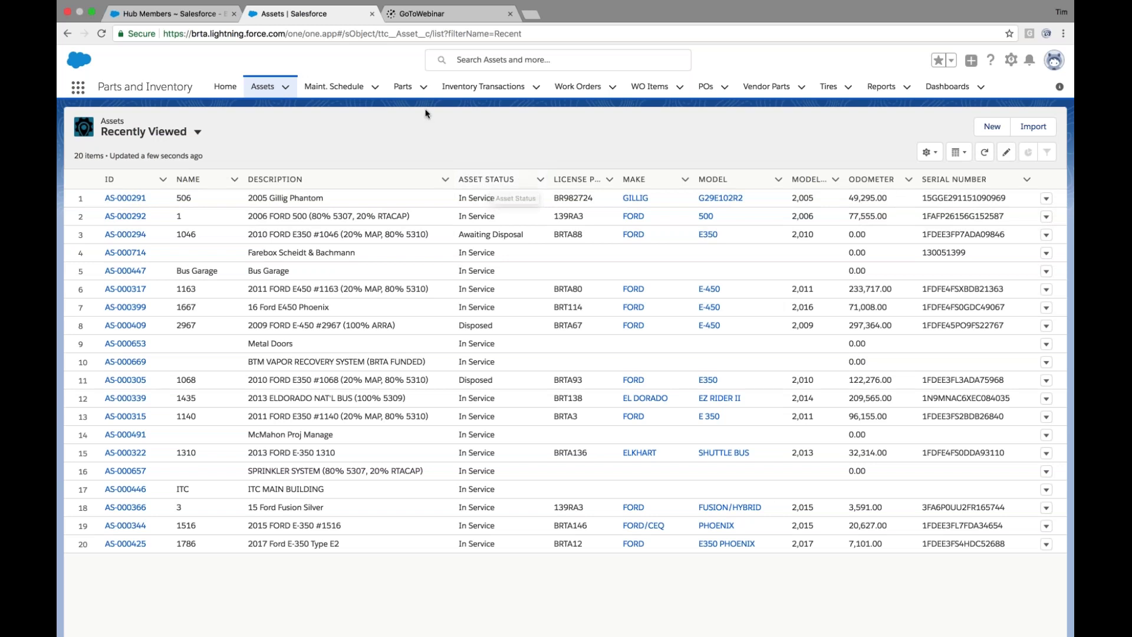
left_click(341, 90)
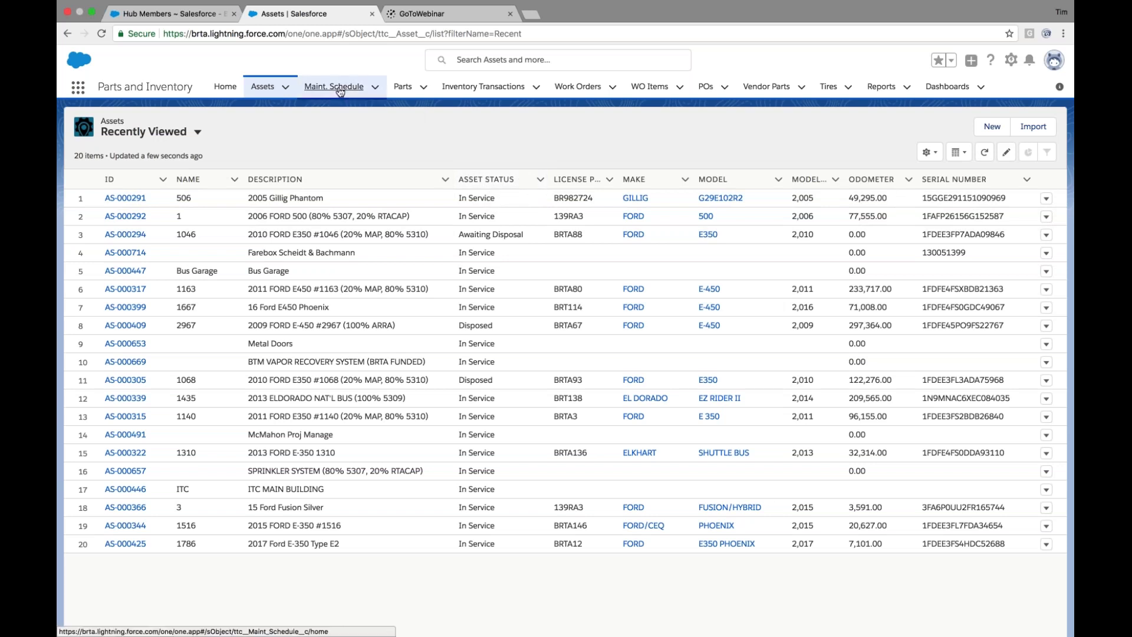
left_click(198, 132)
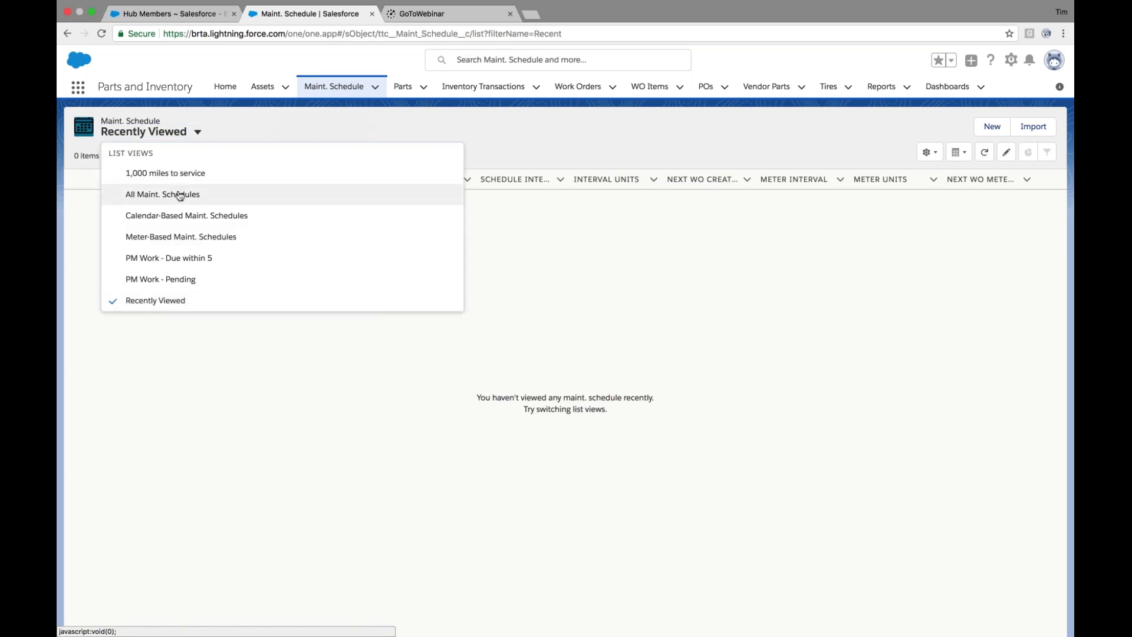
left_click(180, 195)
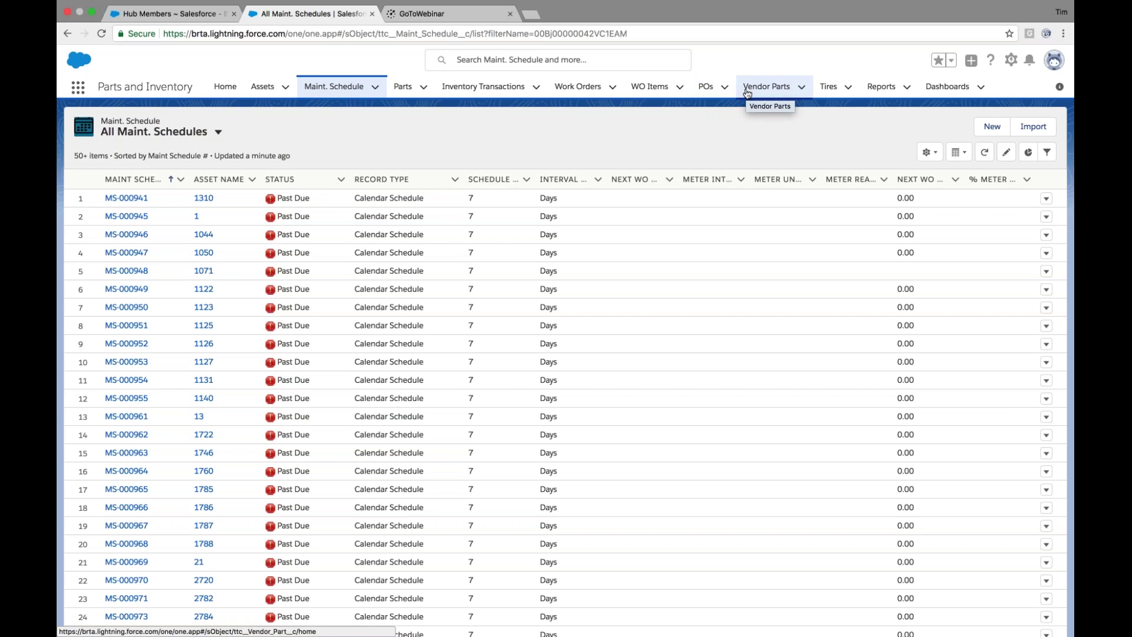
Display the recently viewed work orders in the Parts and Inventory app.
left_click(819, 94)
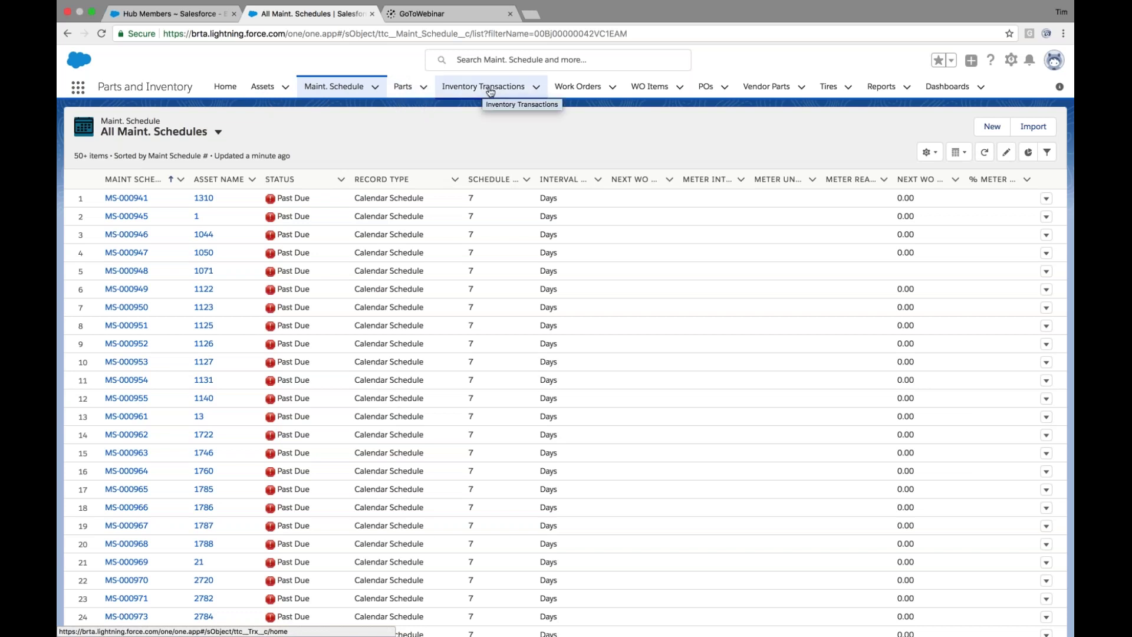
left_click(590, 87)
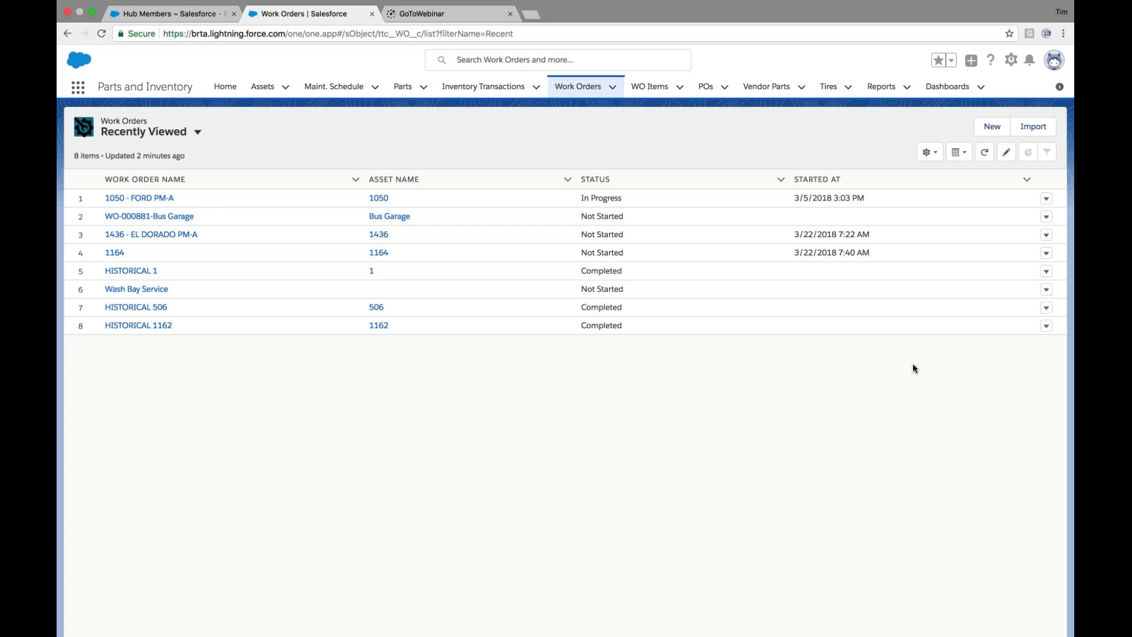
Open the Assets Inventory with Financials report, show its chart and inspect the purchased value of individual asset sub elements.
left_click(882, 87)
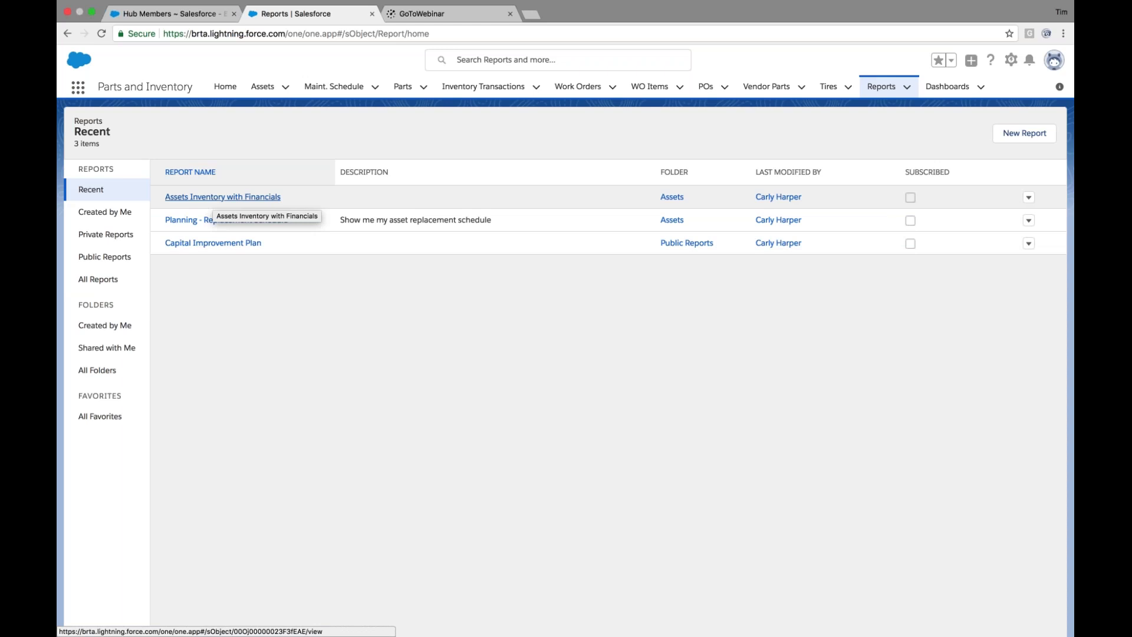
left_click(213, 198)
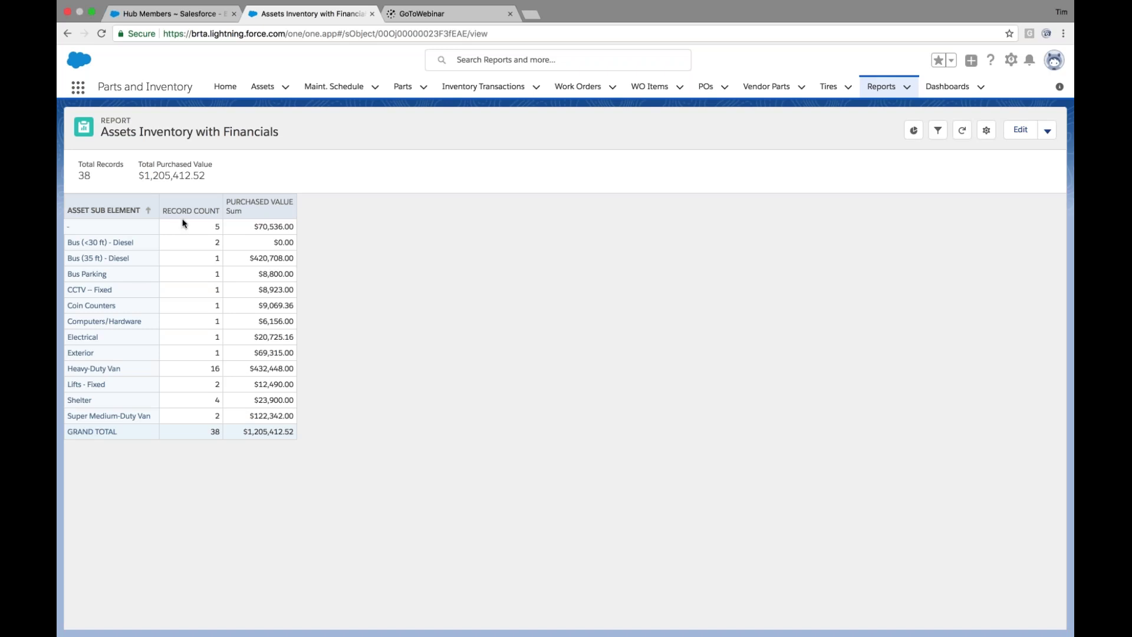
left_click(914, 129)
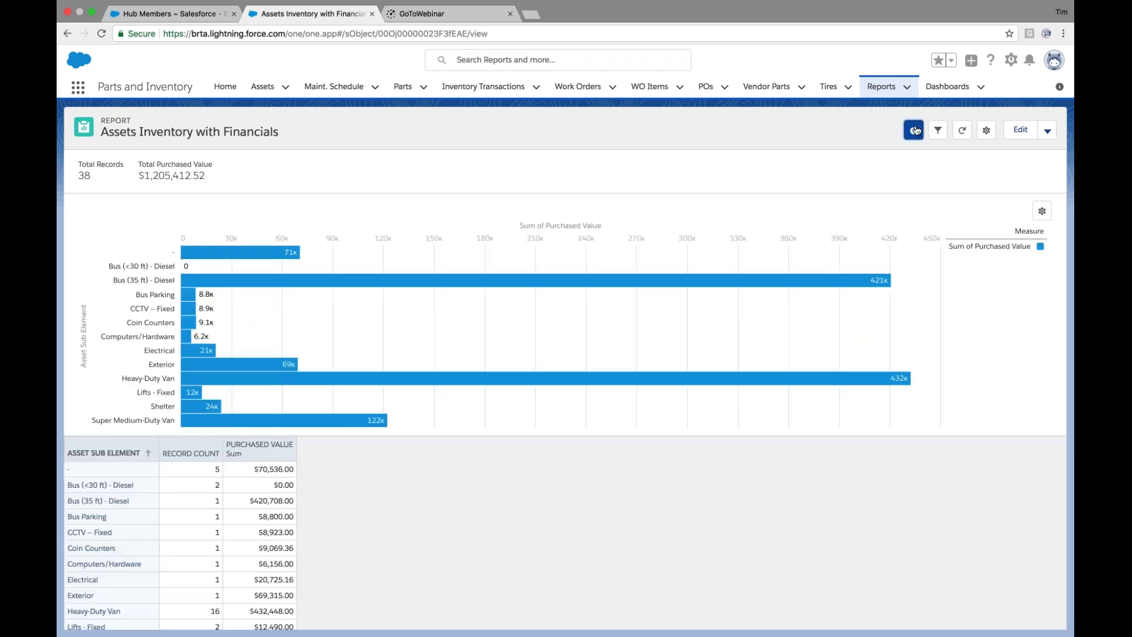
mouse_move(226, 370)
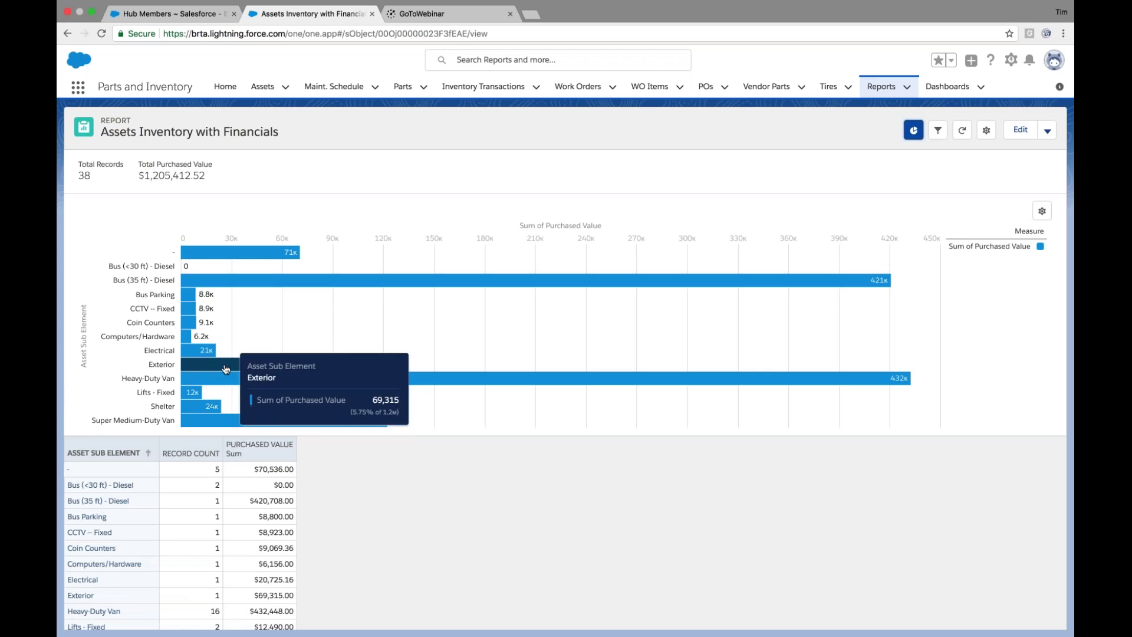
mouse_move(190, 313)
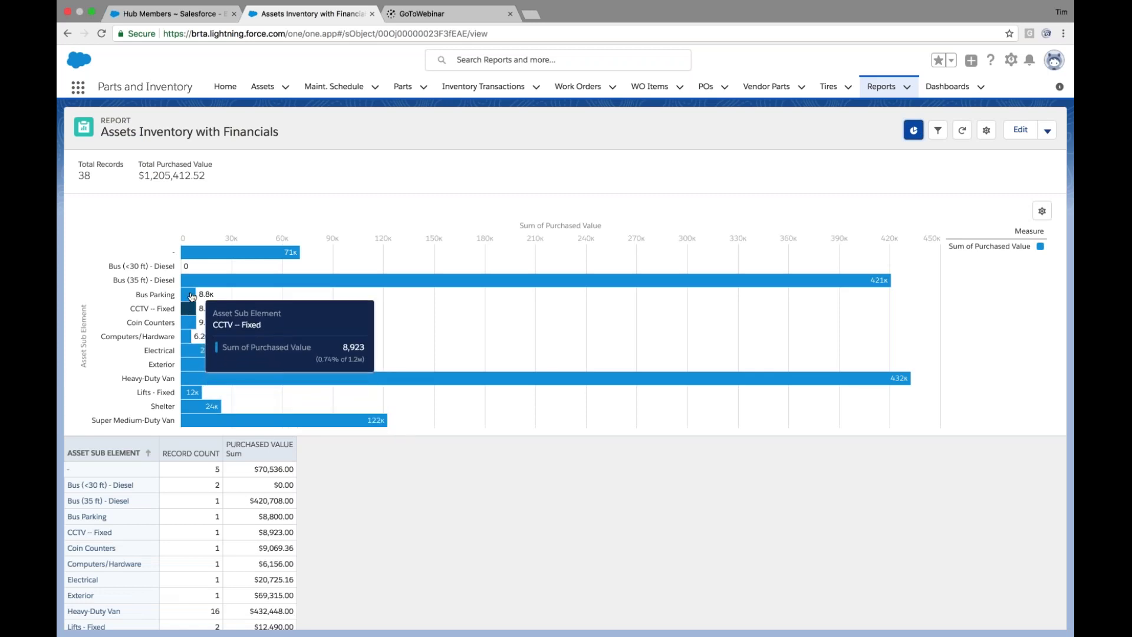
mouse_move(195, 252)
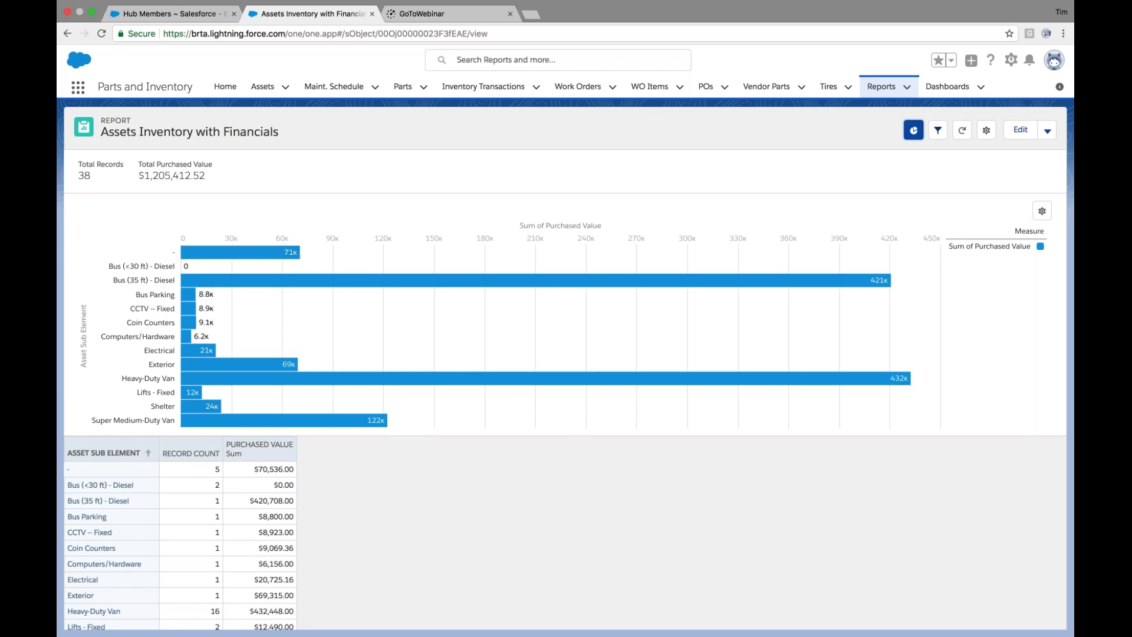
Show the filters of the Assets Inventory with Financials report and open the report for editing.
left_click(938, 130)
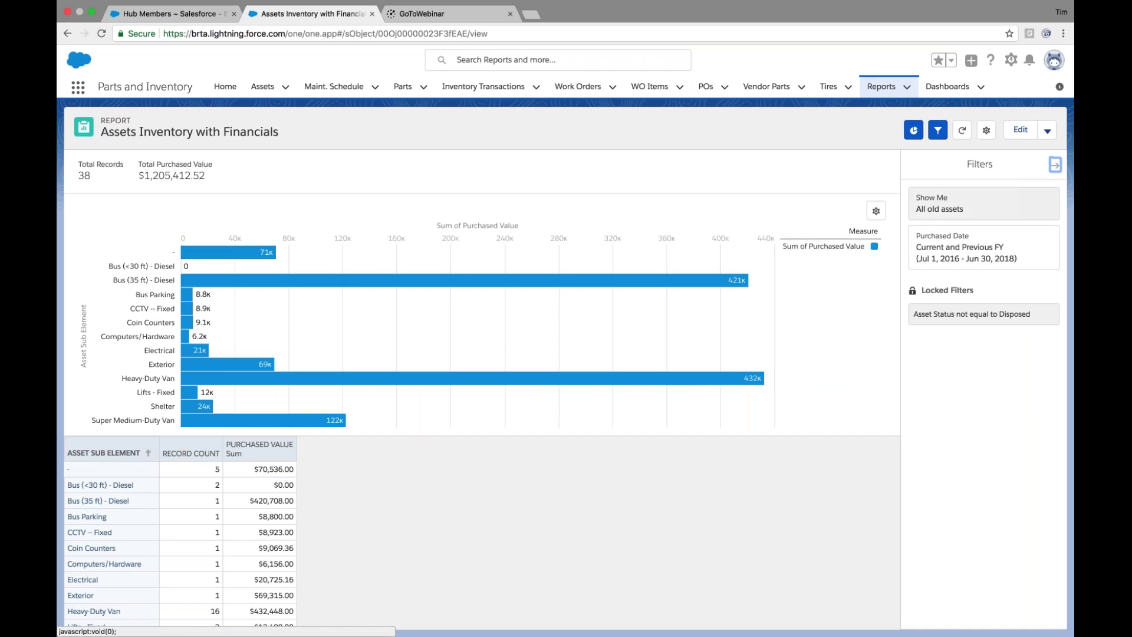
left_click(1020, 130)
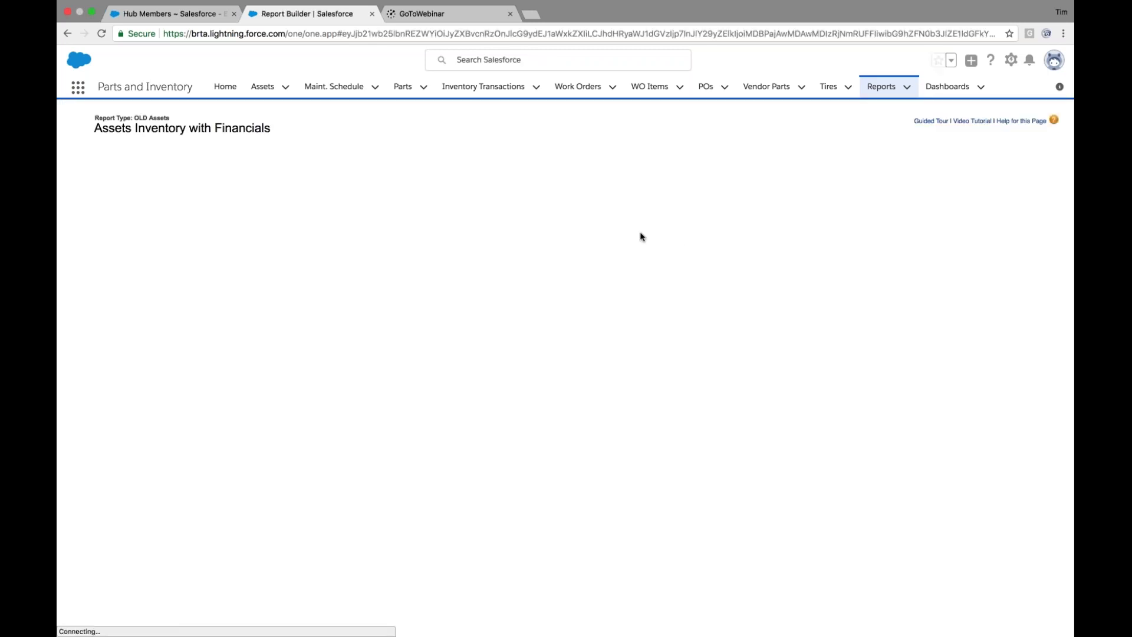
Look through the fields available for the Assets Inventory with Financials report, from depreciation and funding to replacement and useful life.
scroll(131, 320, "down", 5)
scroll(130, 319, "down", 12)
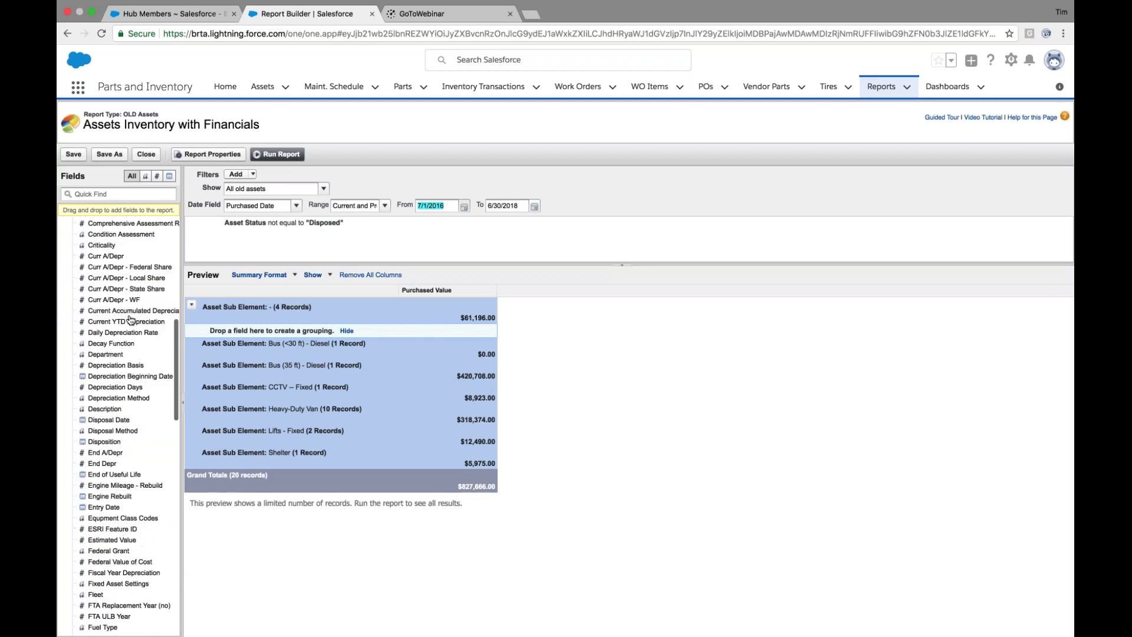
scroll(131, 320, "up", 8)
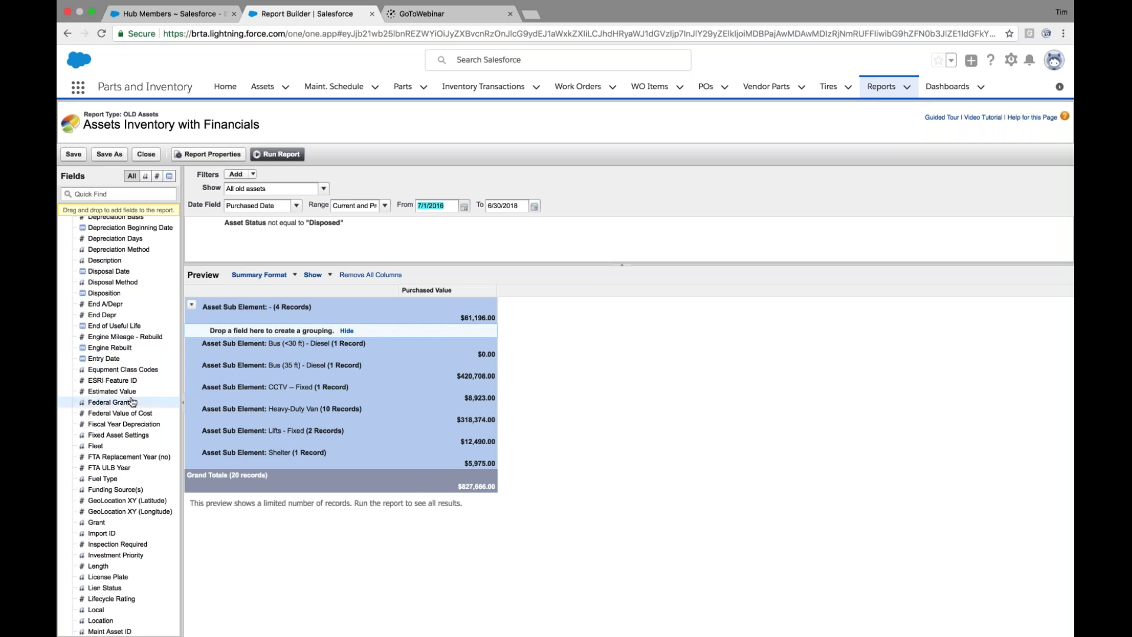
scroll(133, 401, "down", 10)
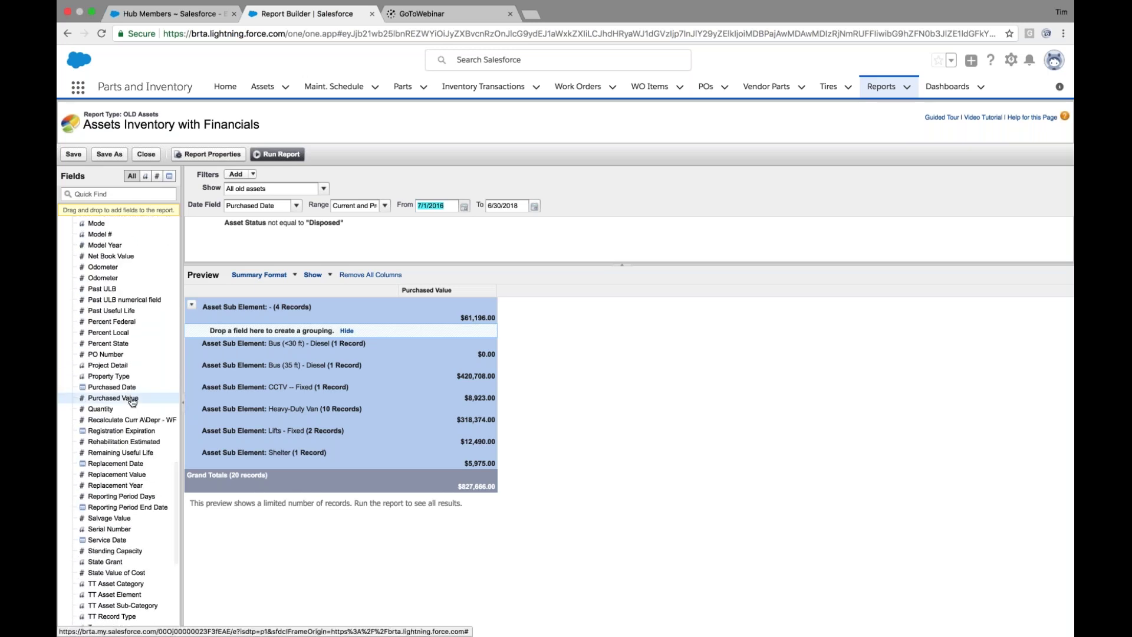
scroll(132, 401, "down", 10)
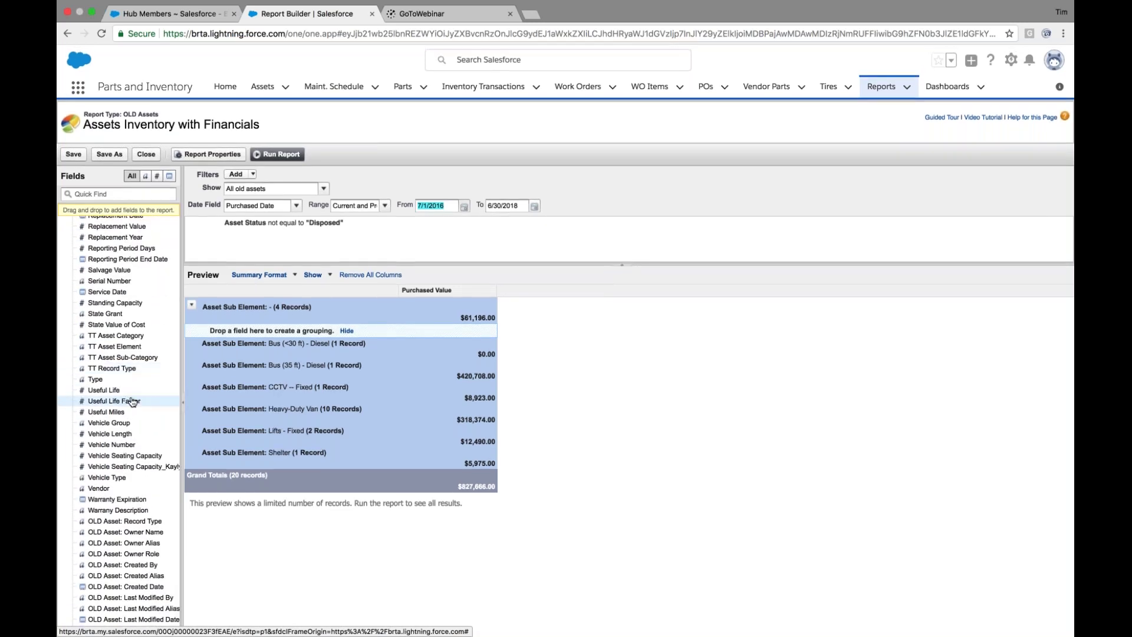
scroll(132, 401, "up", 12)
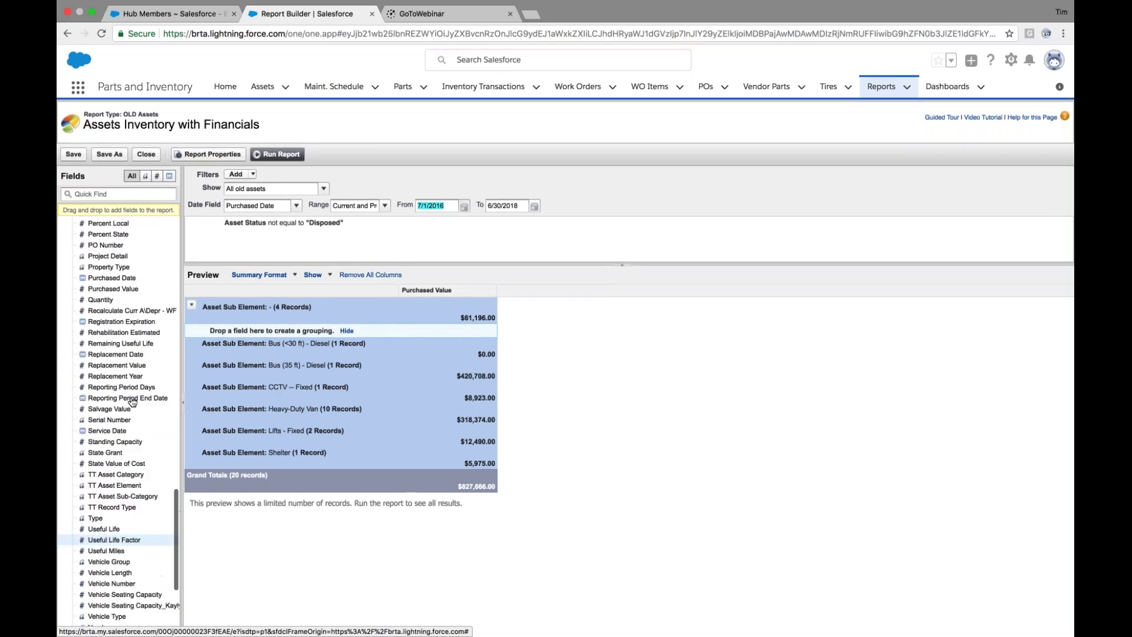
List all reports and open the Assets - Condition by Category report.
left_click(879, 88)
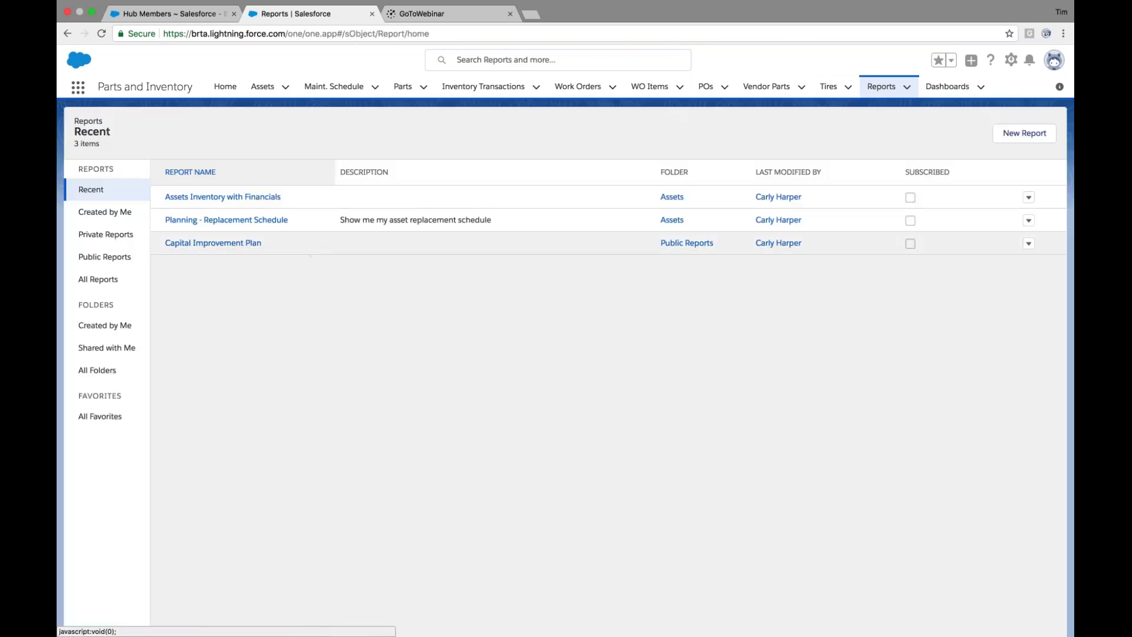
left_click(107, 280)
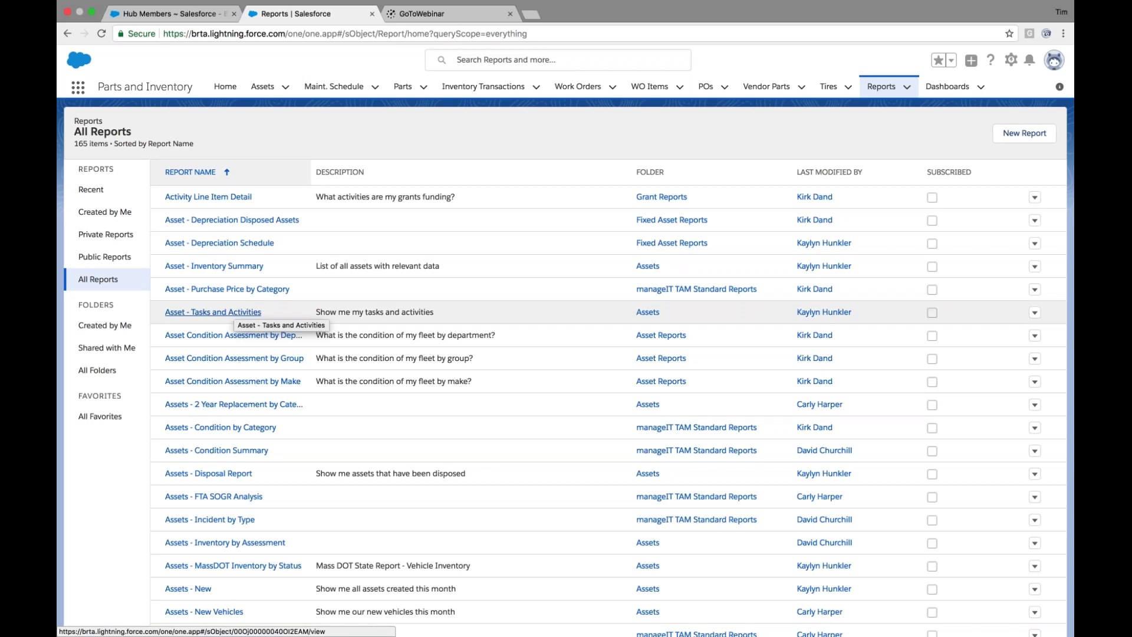
scroll(237, 413, "down", 1)
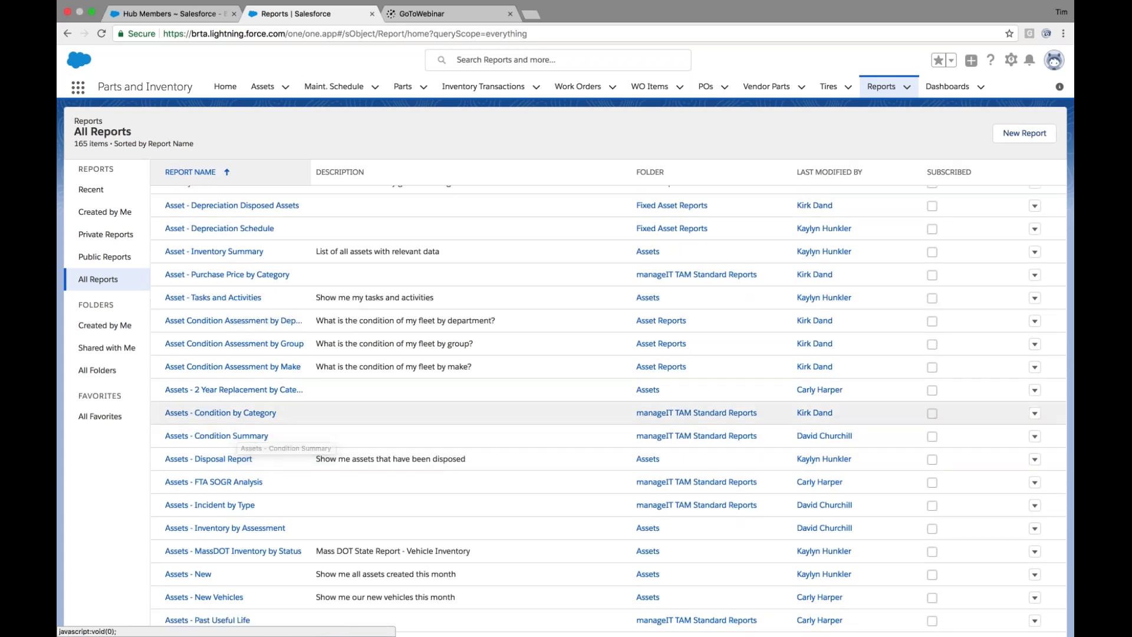
left_click(254, 412)
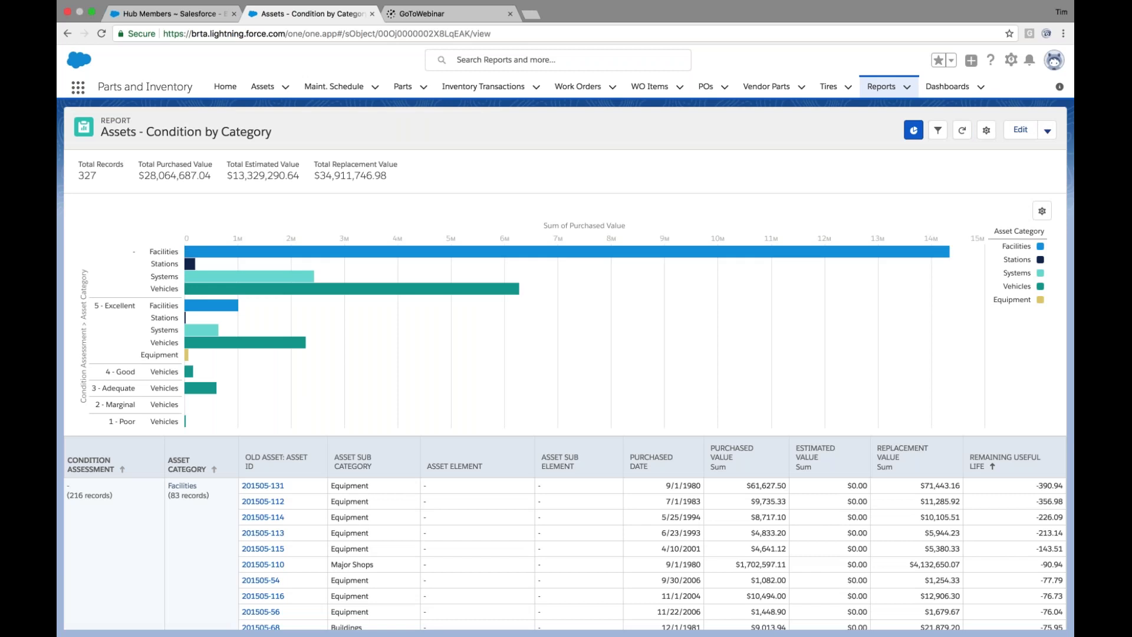
Examine the condition report's chart and asset rows, and view its display options without changing them.
scroll(362, 355, "down", 3)
scroll(362, 355, "up", 3)
scroll(358, 358, "down", 4)
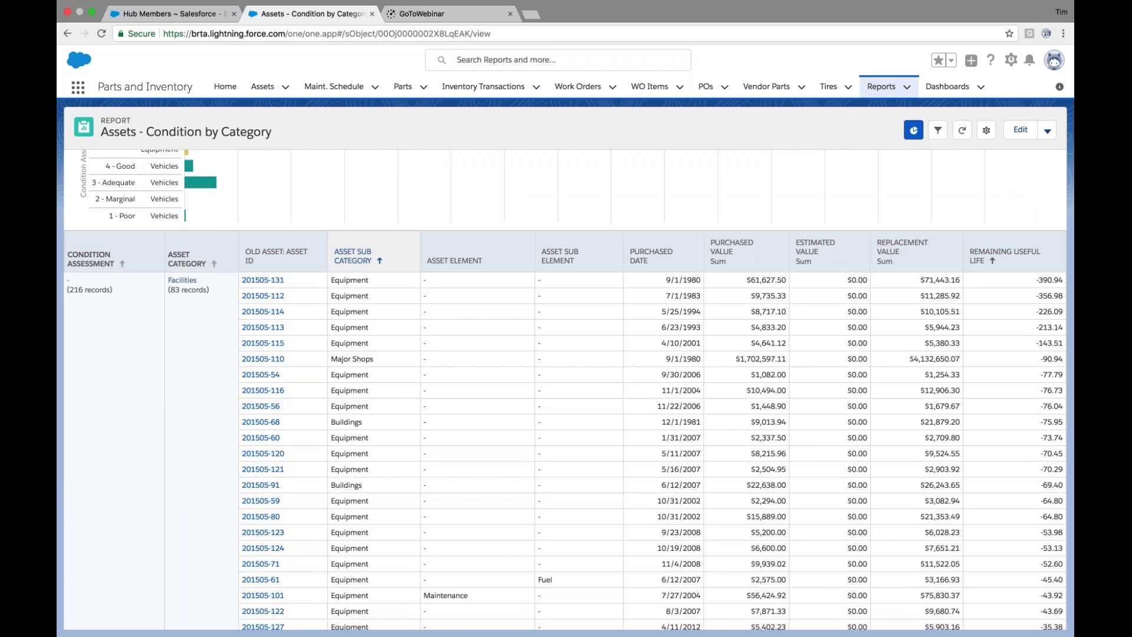
scroll(363, 242, "up", 4)
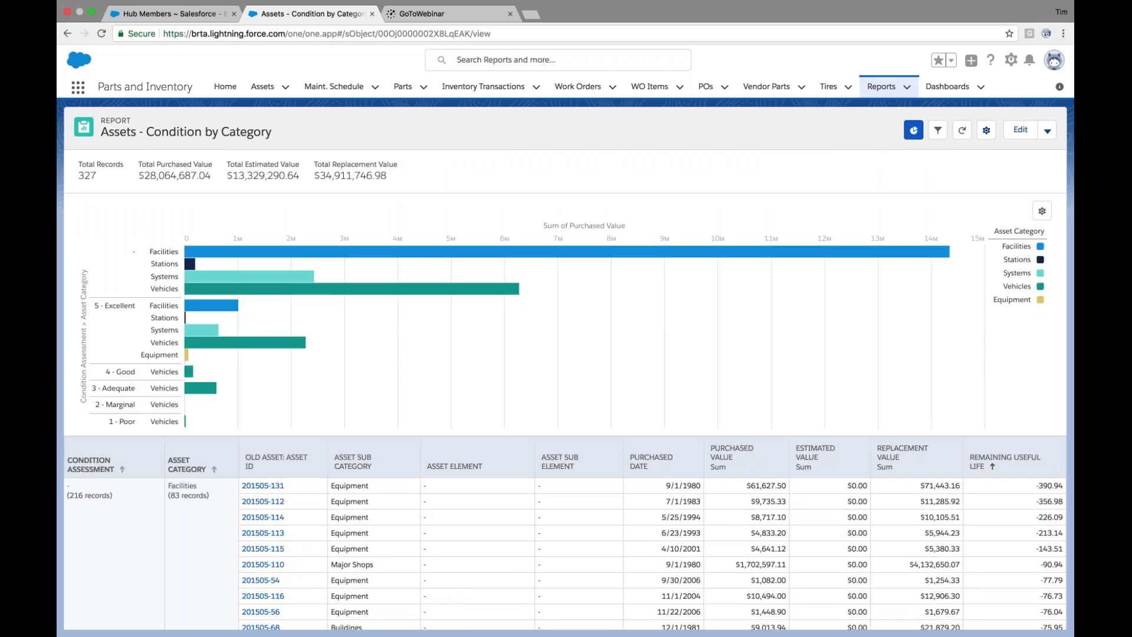
left_click(986, 129)
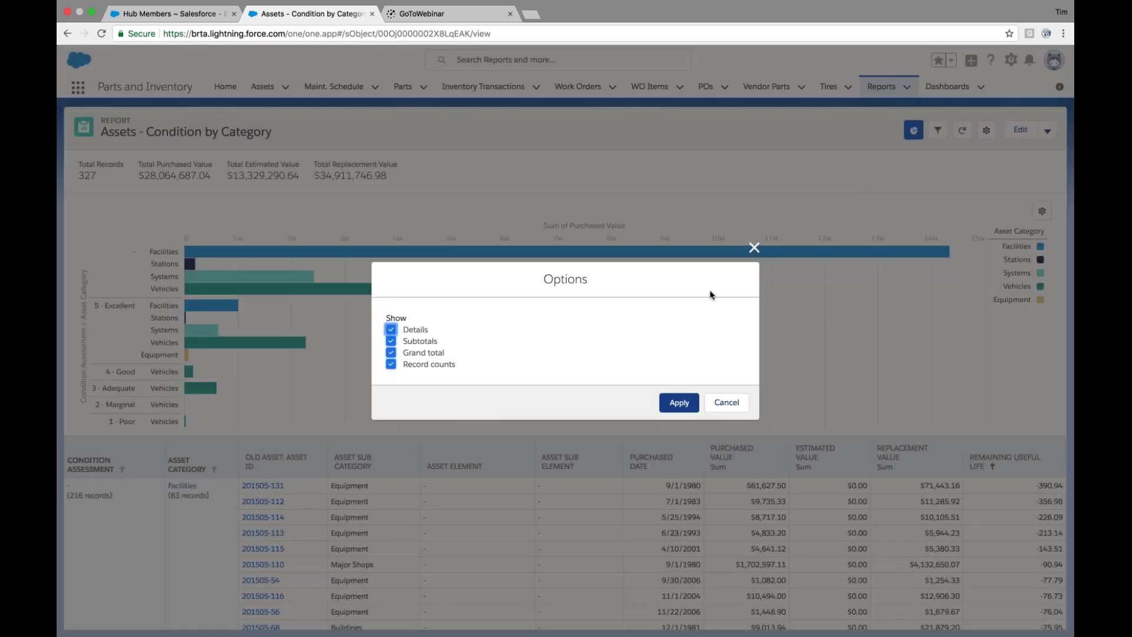
left_click(727, 403)
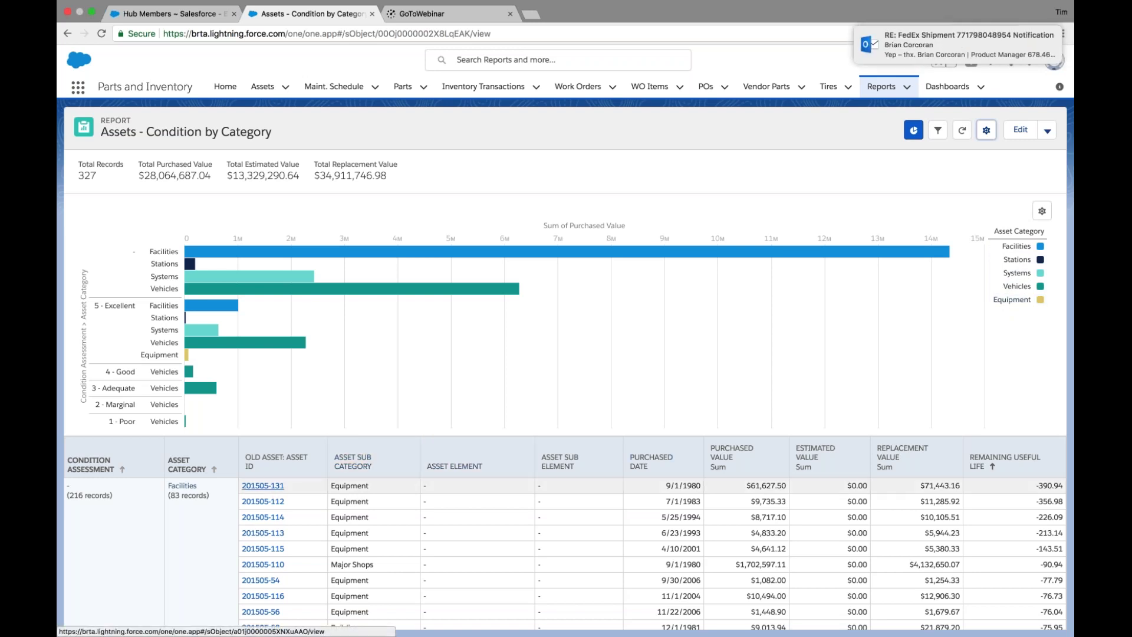
Find the Vehicles group in the condition report and open asset 201505-132 in a separate browser tab.
scroll(565, 389, "down", 10)
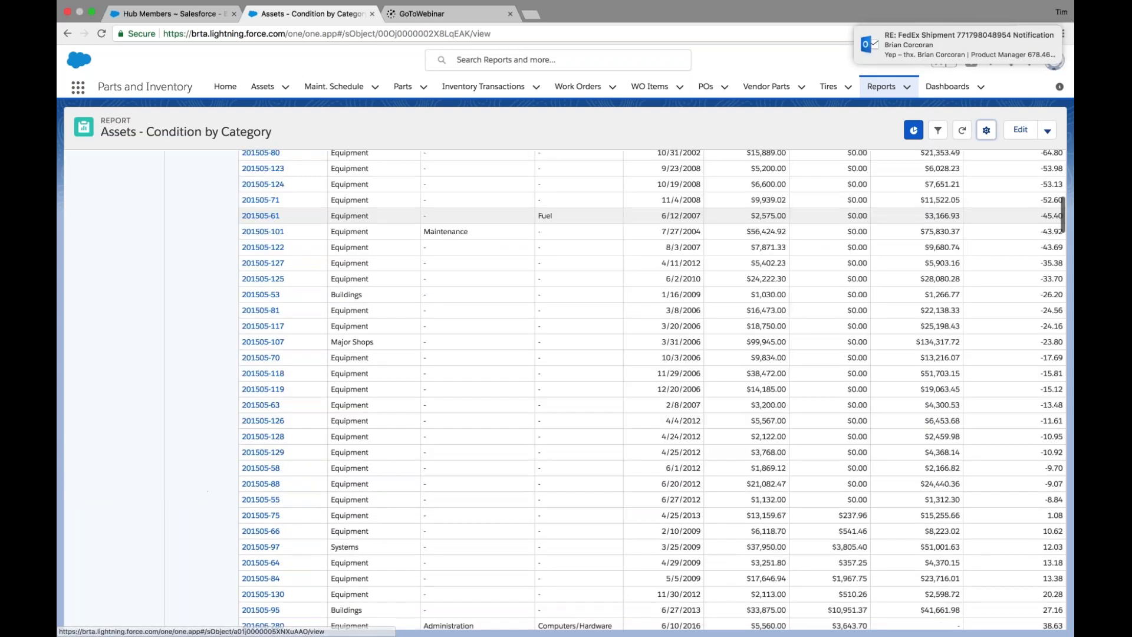
scroll(565, 389, "down", 5)
scroll(263, 434, "down", 1)
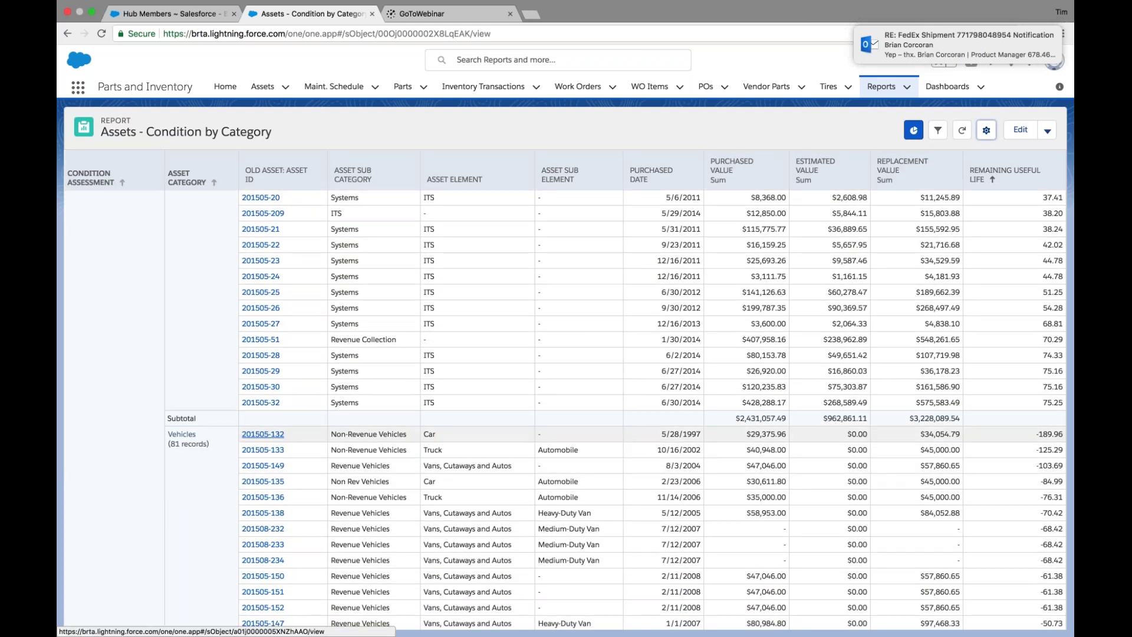
right_click(274, 434)
left_click(295, 437)
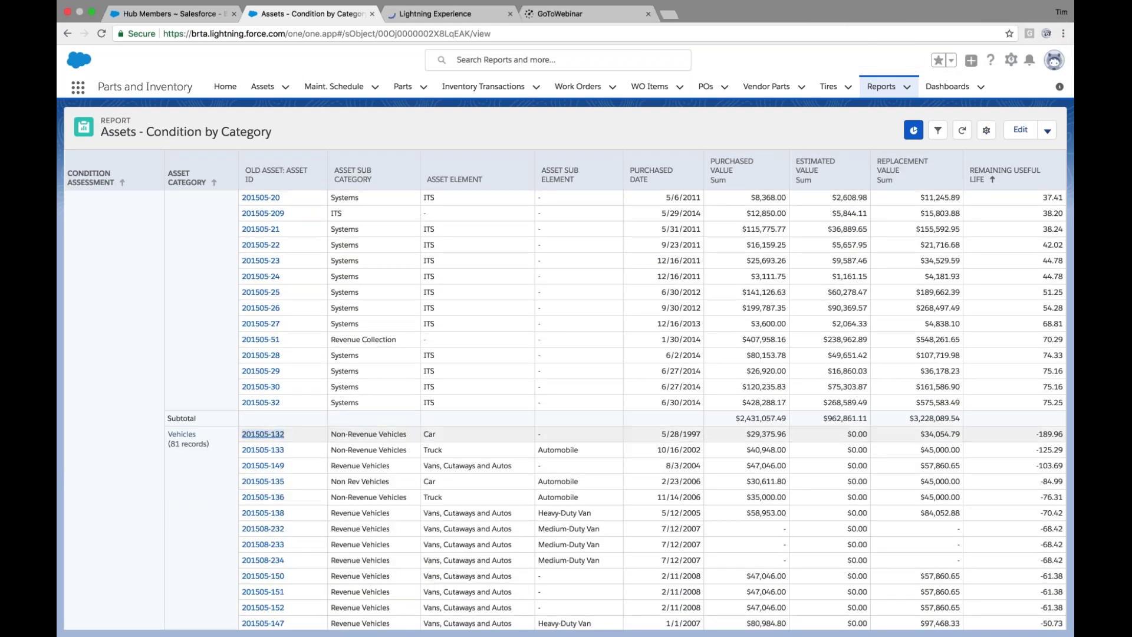
left_click(455, 12)
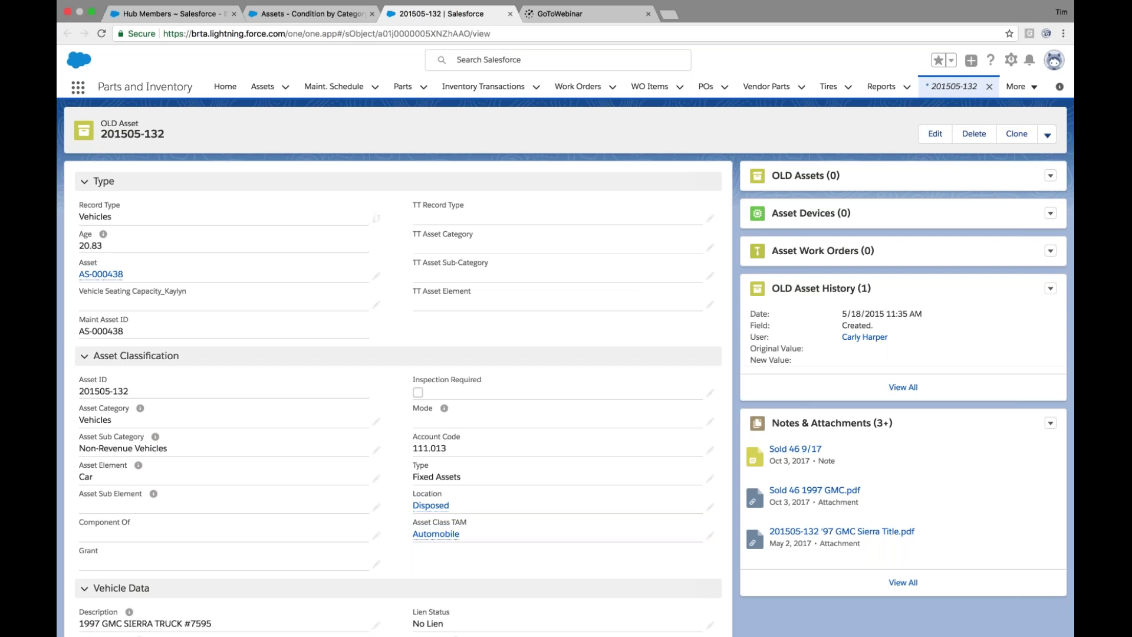
Return to the report's browser tab and open the TAM Executive Dashboard from the recent dashboards.
left_click(344, 33)
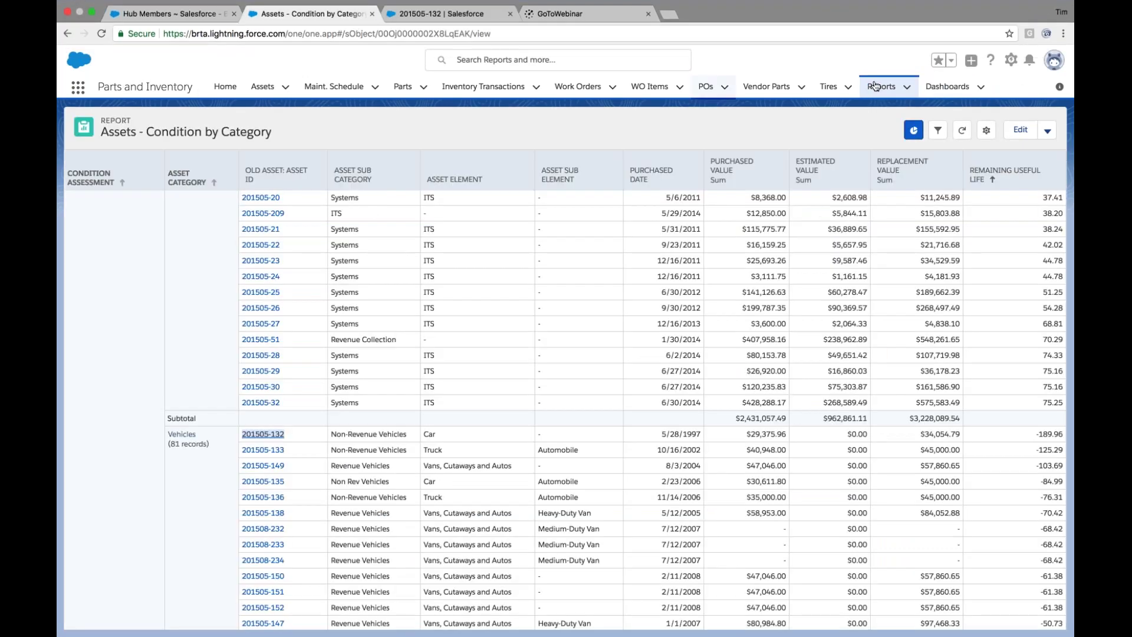
left_click(944, 90)
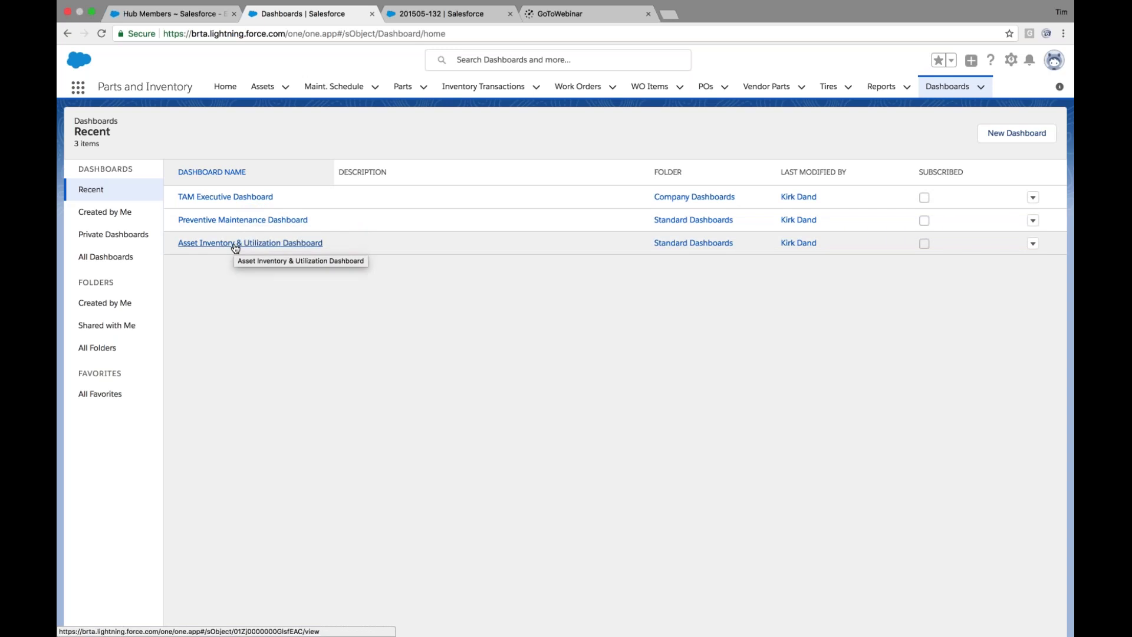
left_click(238, 198)
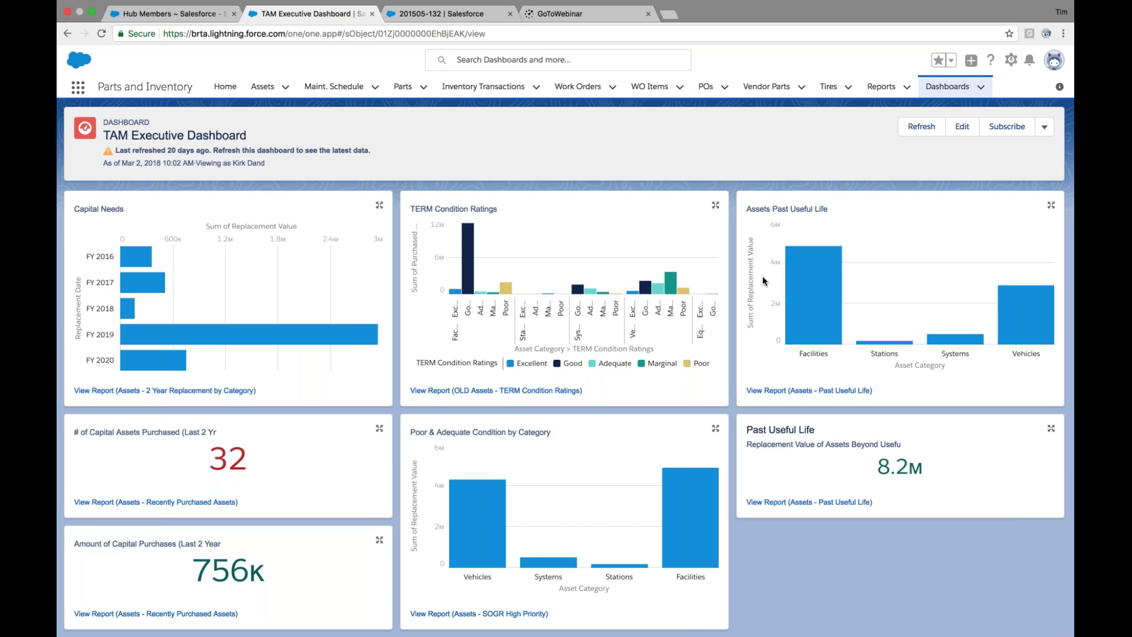
Examine the dashboard's charts on assets past useful life, capital purchases, poor and adequate condition by category, and vehicle useful life.
mouse_move(816, 295)
mouse_move(1027, 335)
scroll(229, 437, "down", 3)
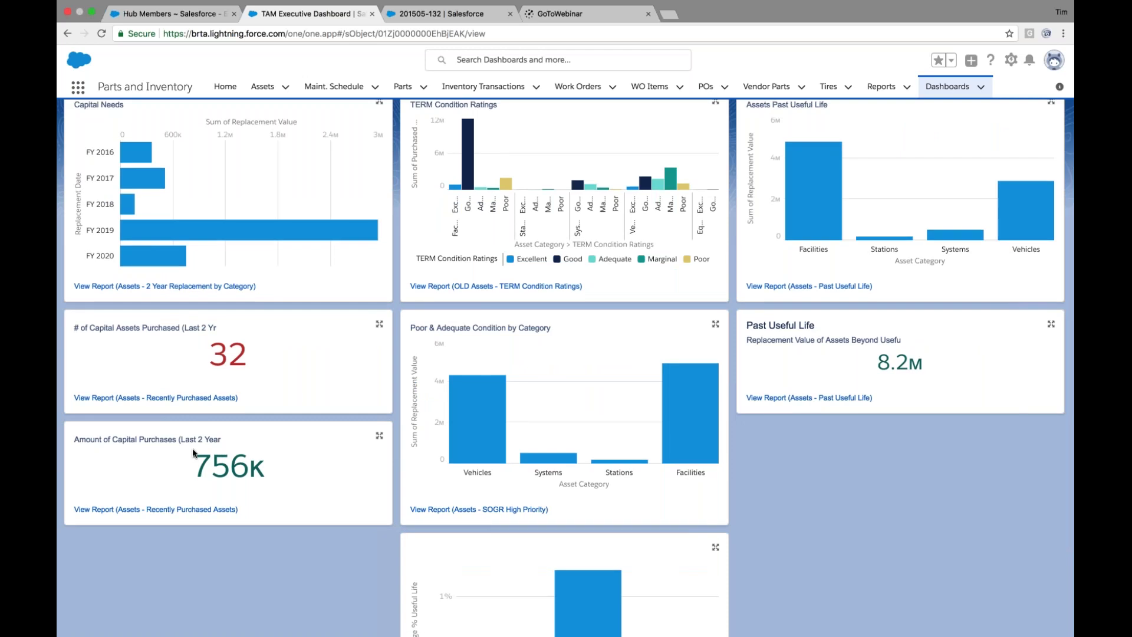
mouse_move(502, 451)
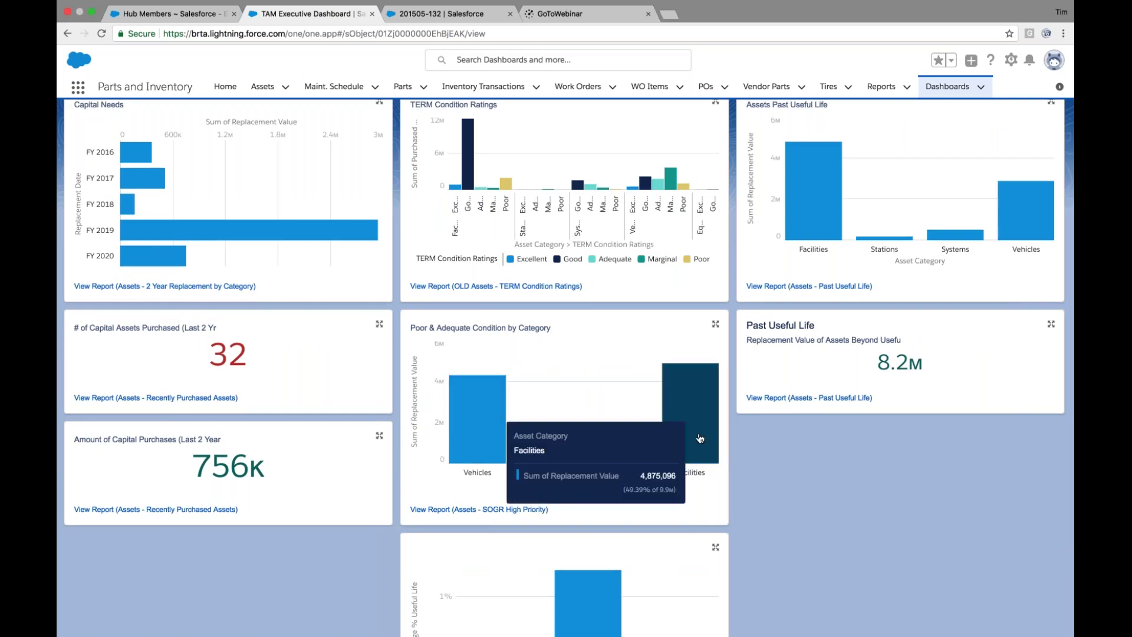
scroll(699, 433, "down", 3)
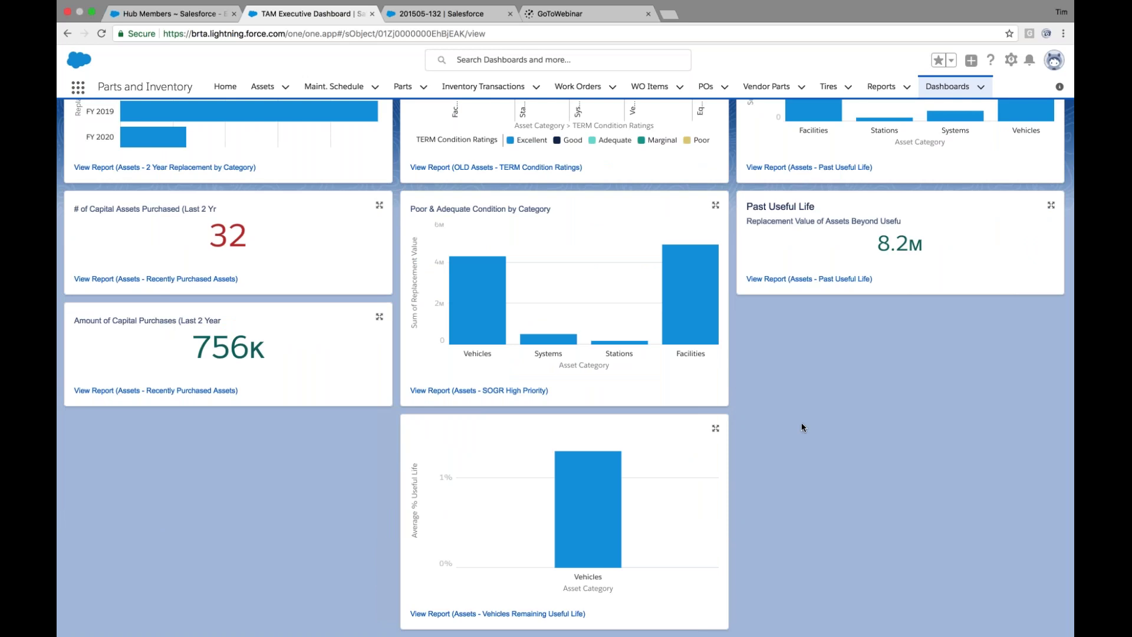
scroll(801, 423, "up", 5)
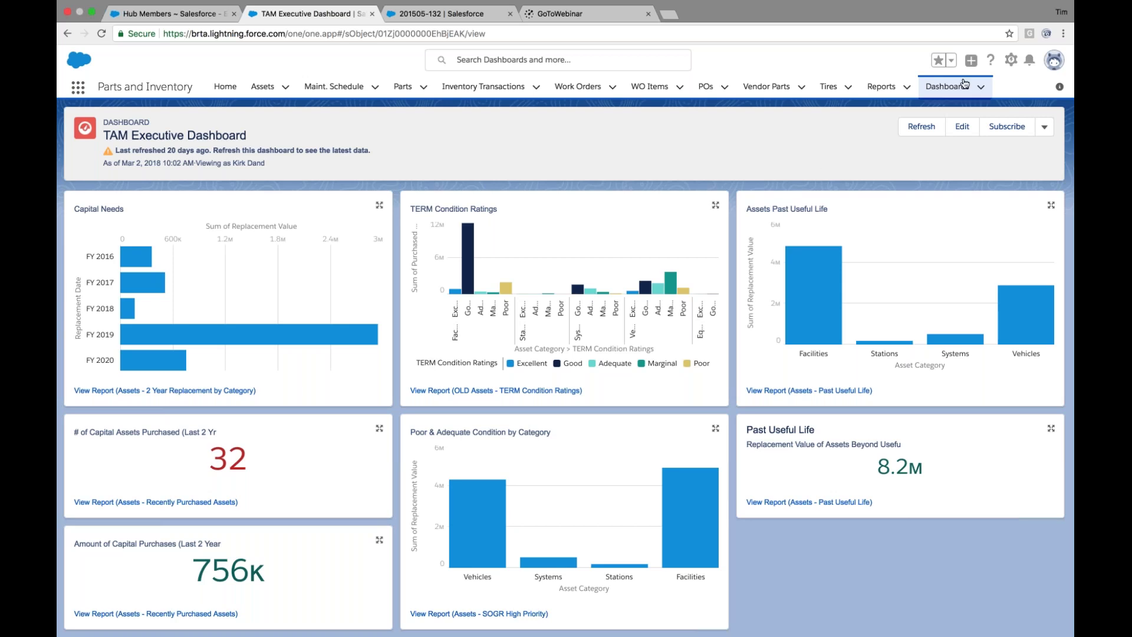
Open the Asset Inventory & Utilization Dashboard and examine its fleet, condition assessment and utilization charts.
left_click(948, 86)
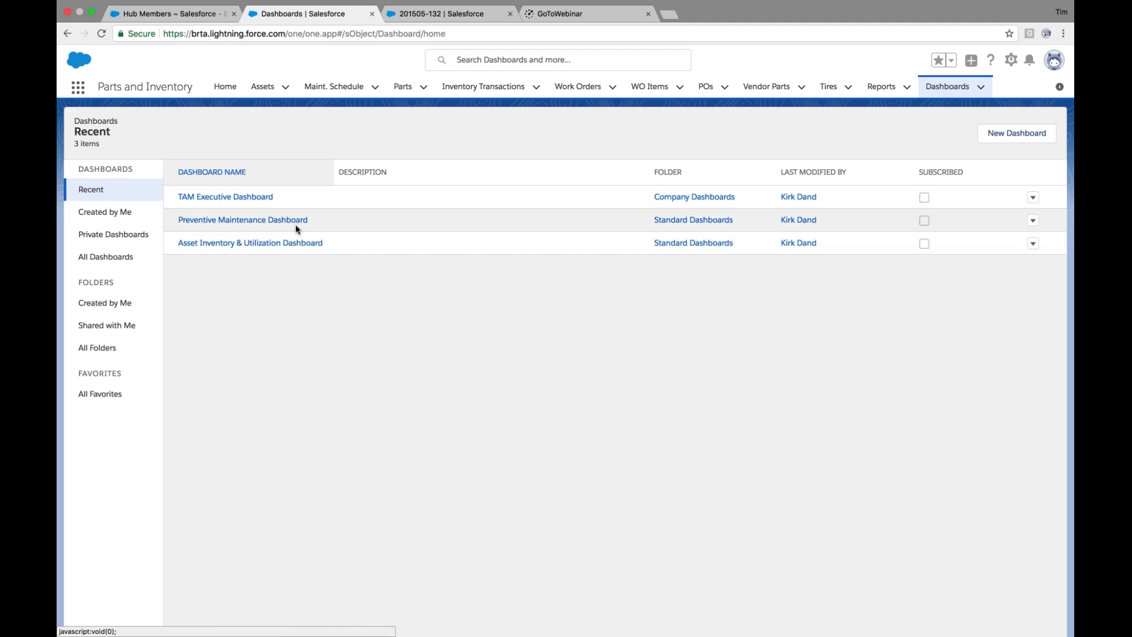
left_click(250, 243)
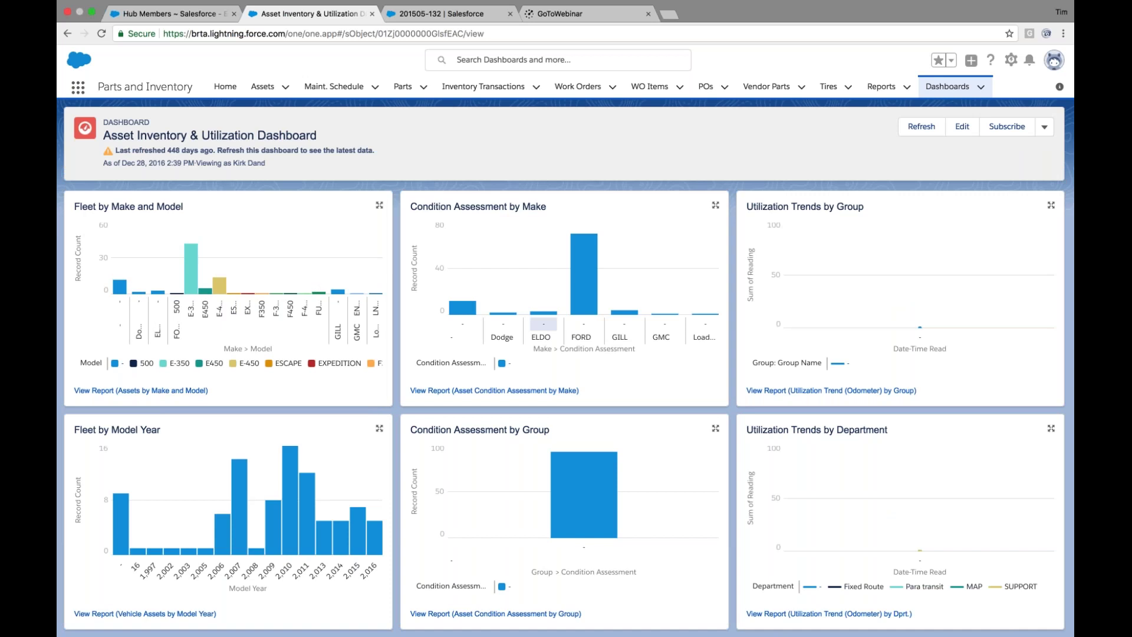
scroll(566, 366, "down", 1)
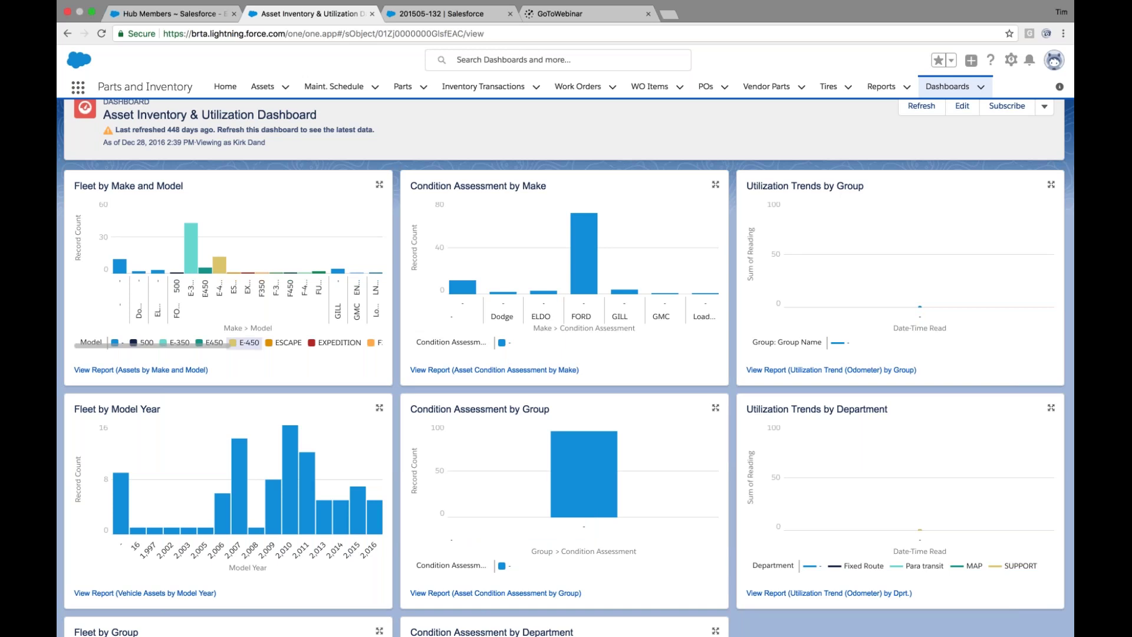
scroll(567, 365, "down", 7)
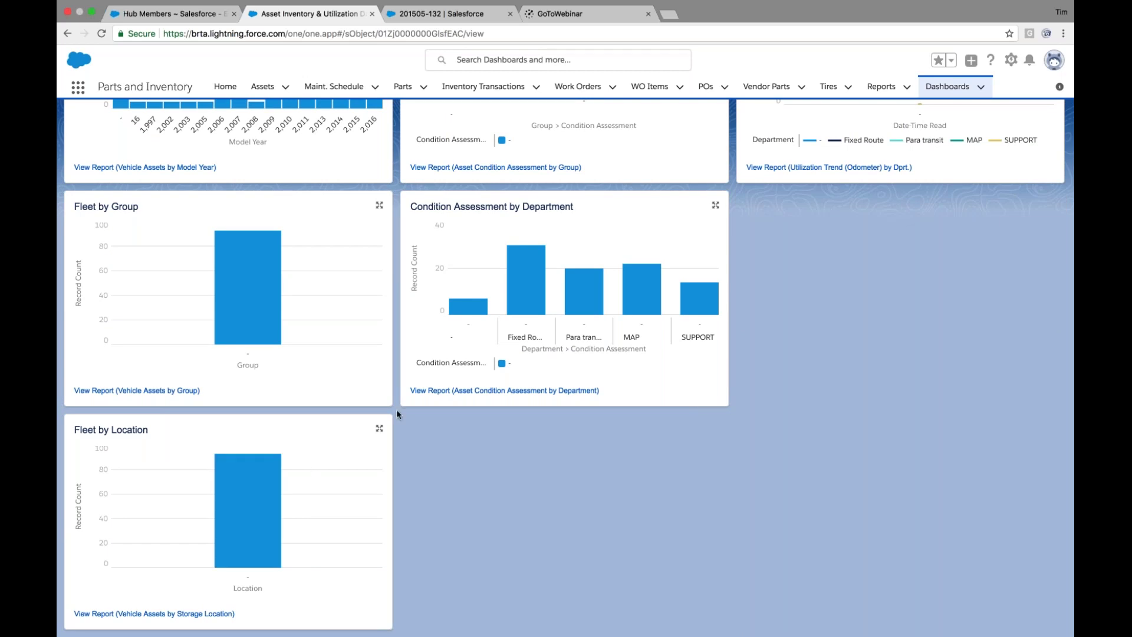
scroll(396, 409, "up", 6)
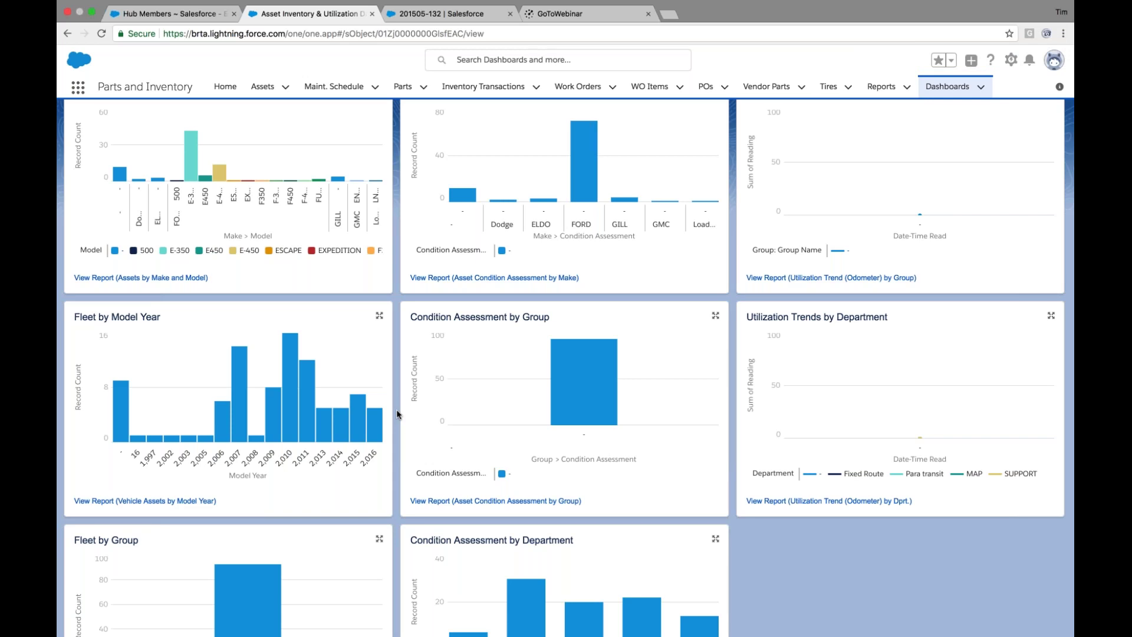
List all dashboards, open the Parts Inventory Dashboard and inspect the latest point of the Inventory Value Trends chart.
left_click(947, 86)
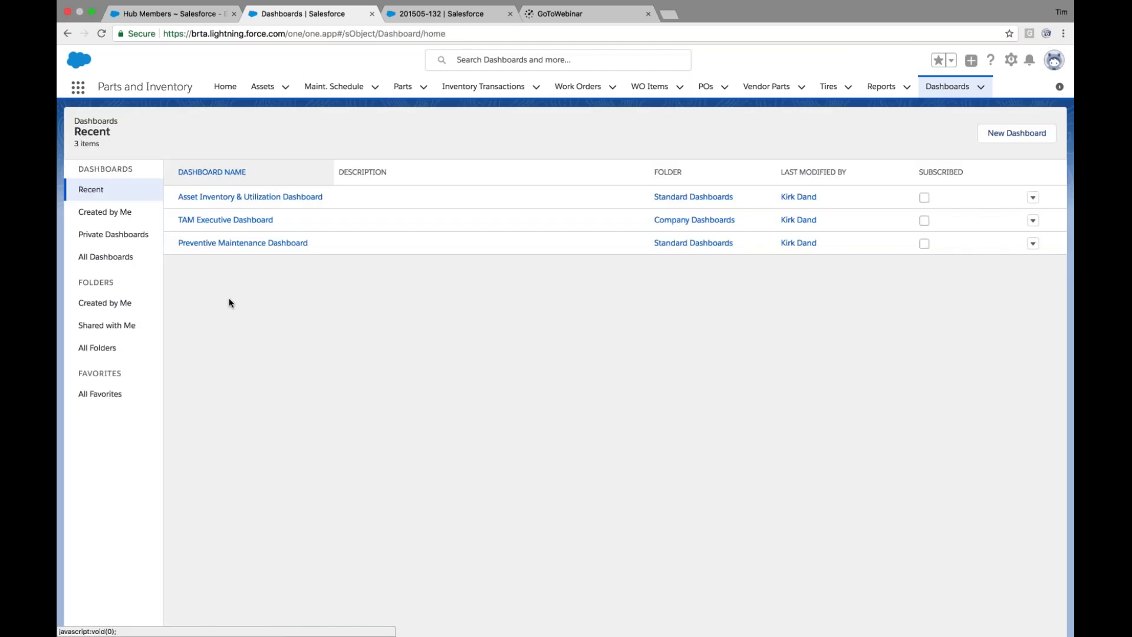
left_click(110, 257)
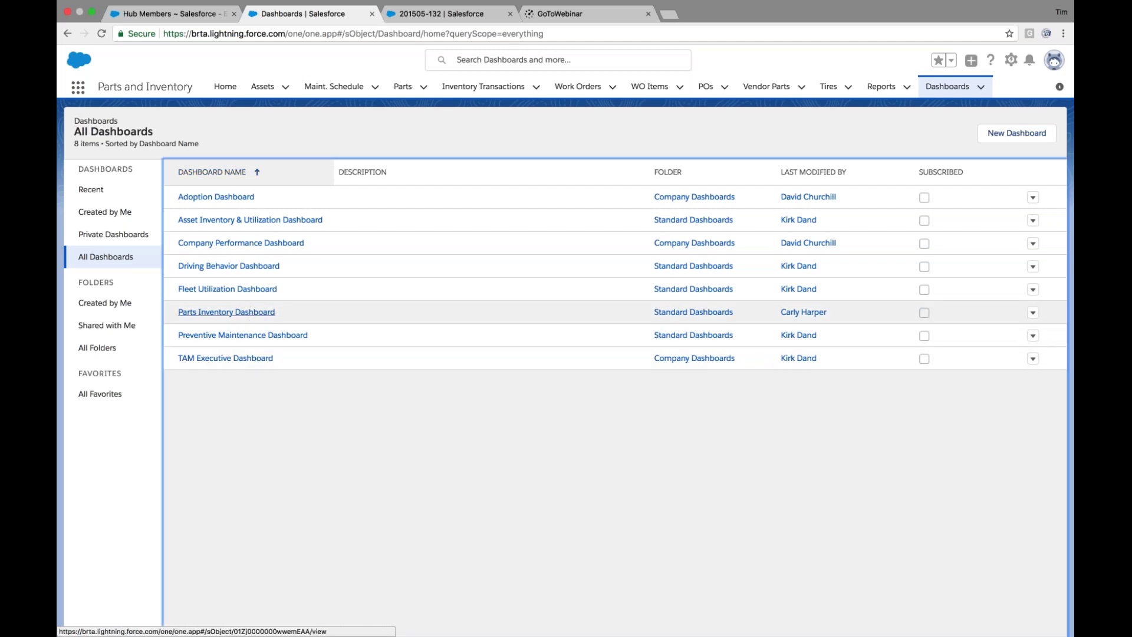
left_click(250, 312)
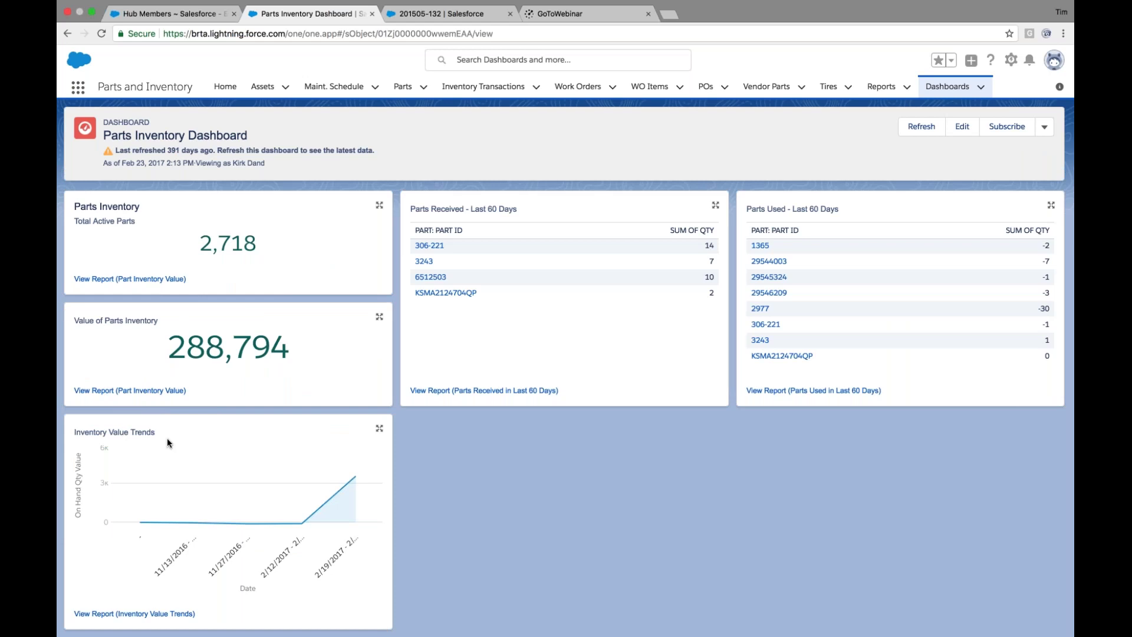
mouse_move(354, 483)
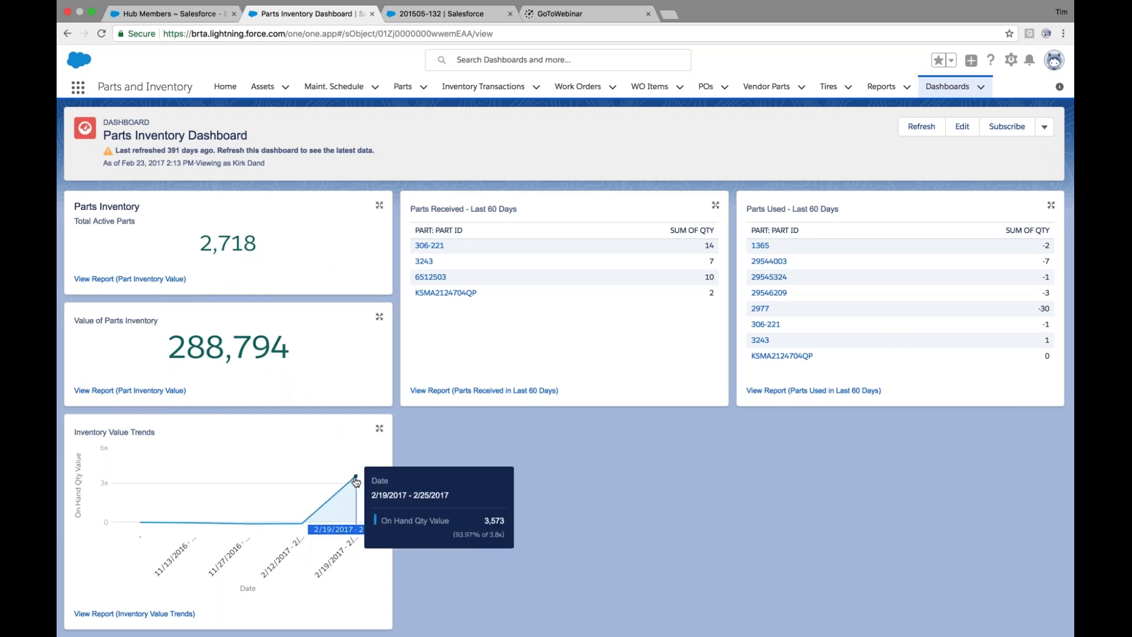
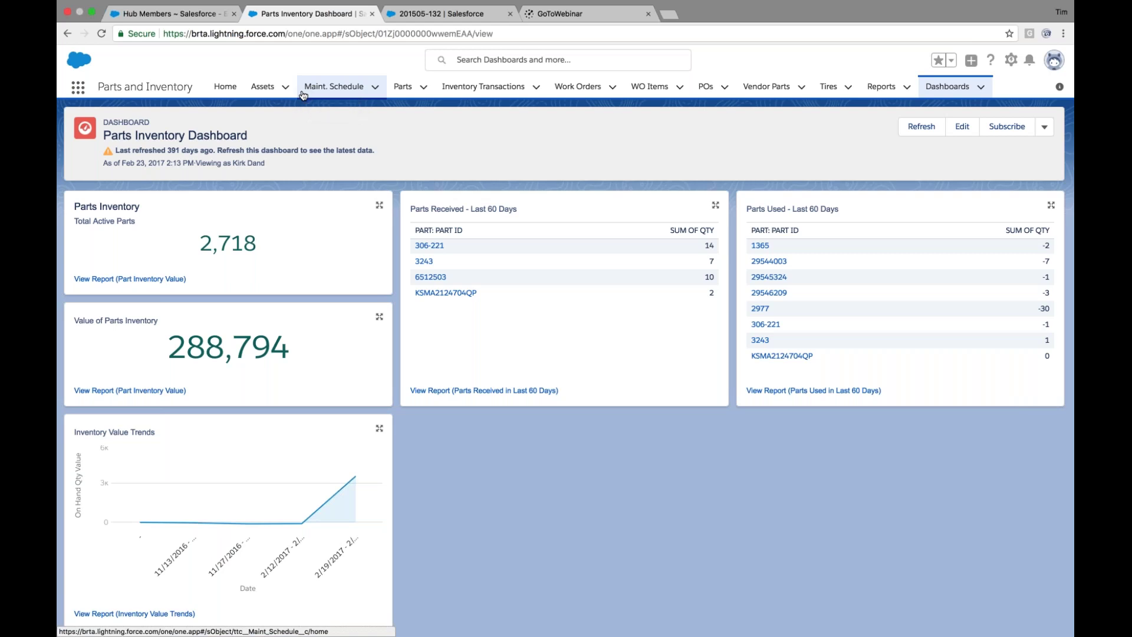
Switch to the manageIT app and open its MaintShop page.
left_click(79, 89)
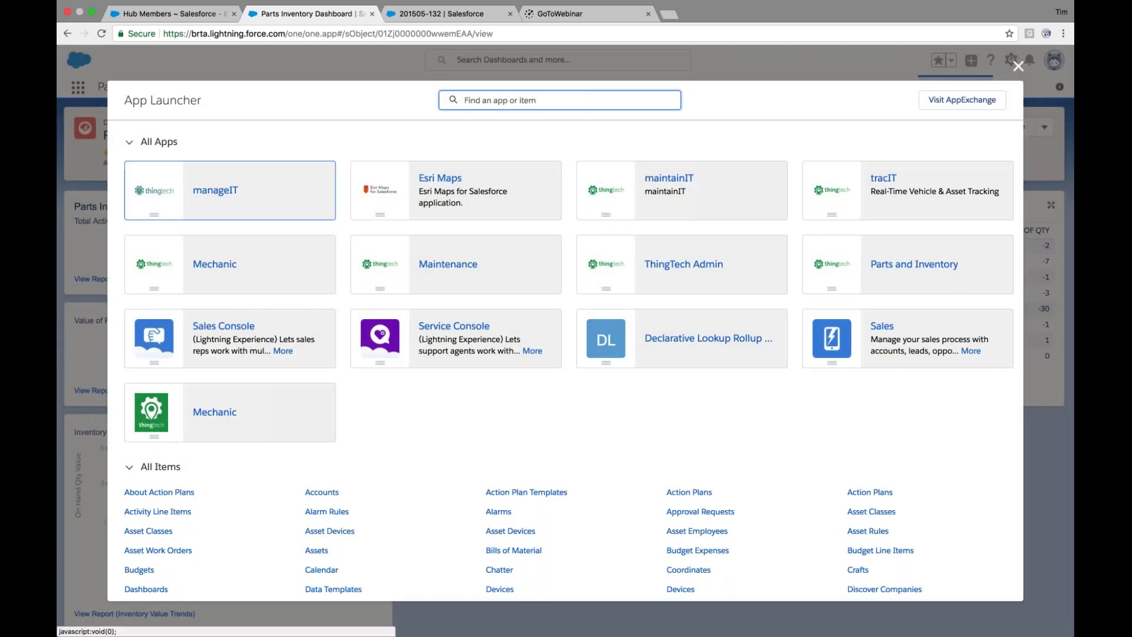
left_click(281, 207)
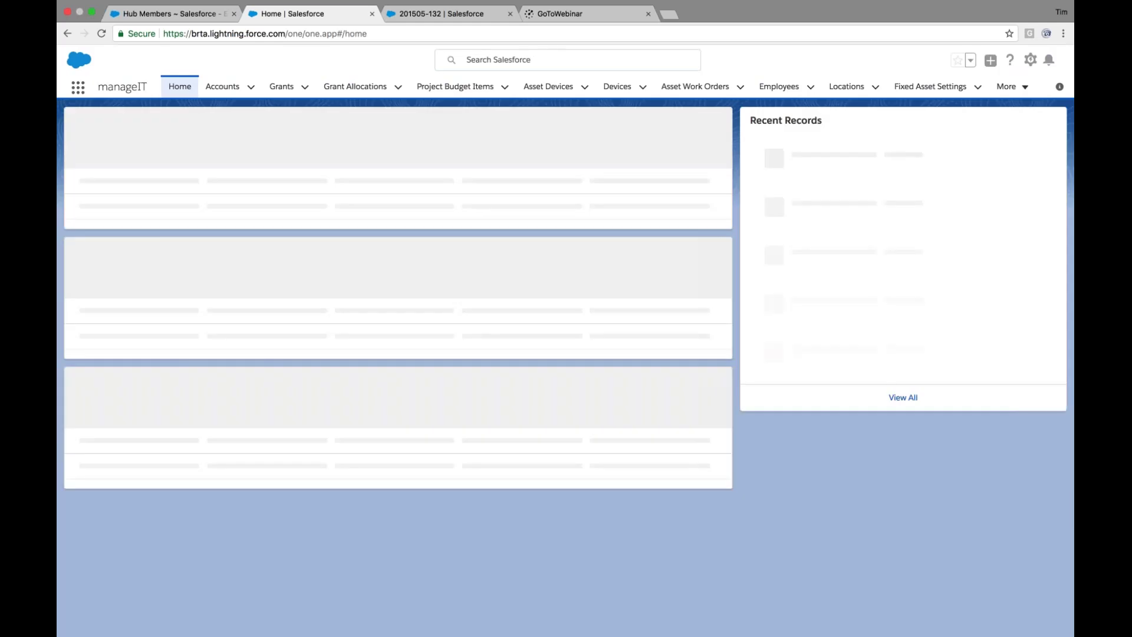
left_click(1008, 86)
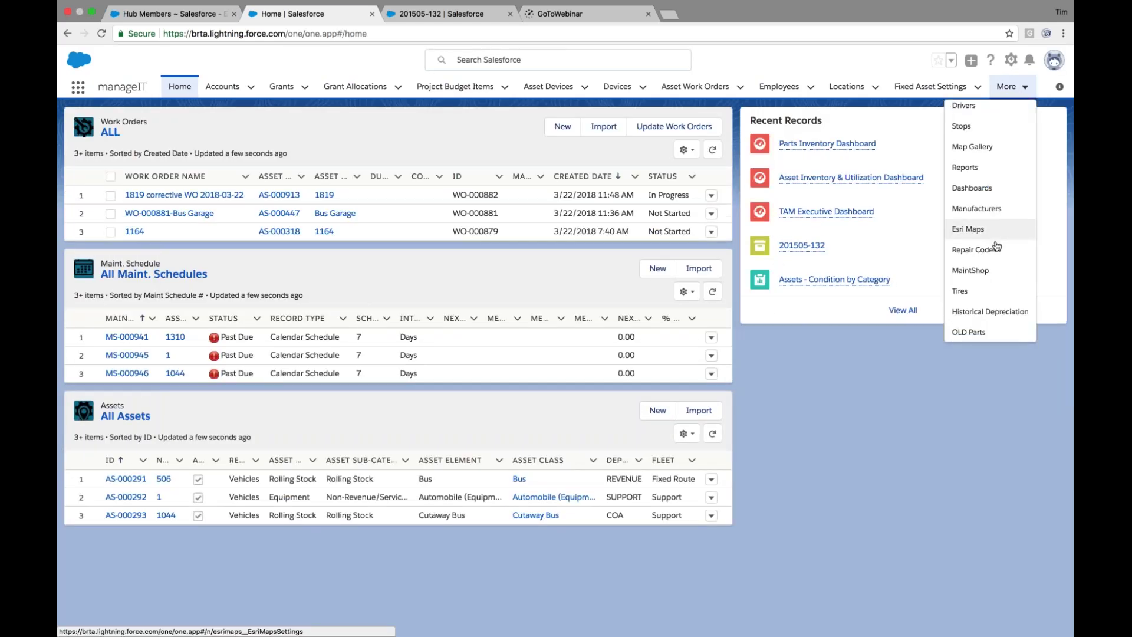
scroll(996, 246, "down", 1)
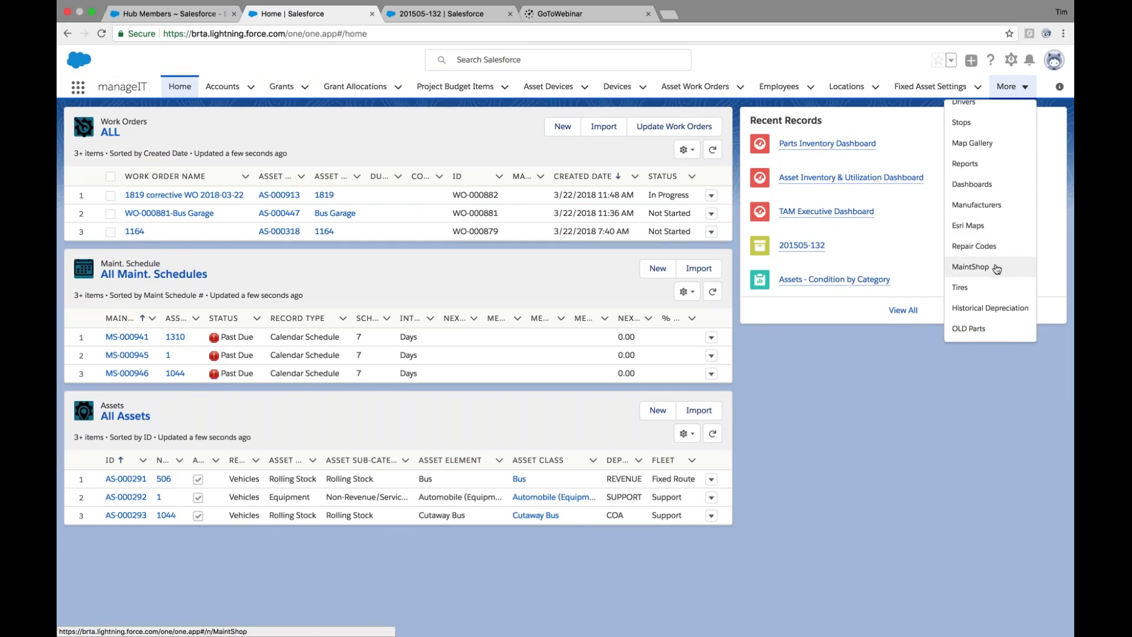
left_click(994, 265)
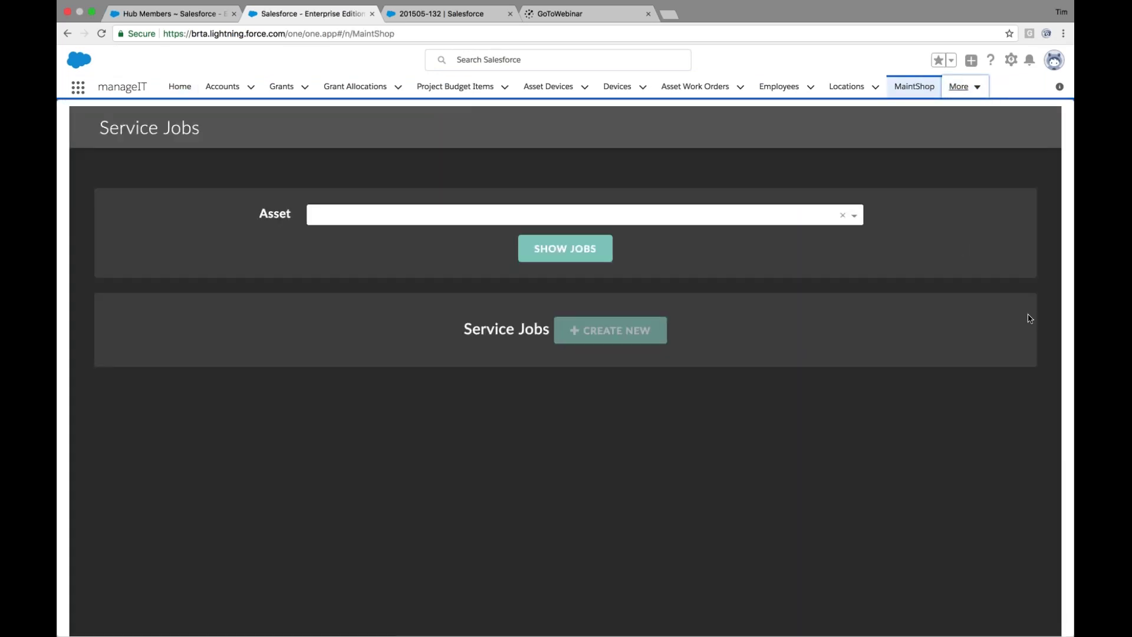
Show the service jobs of the Bus Garage asset, then open inspection job SJ-00080 with its work orders.
left_click(854, 215)
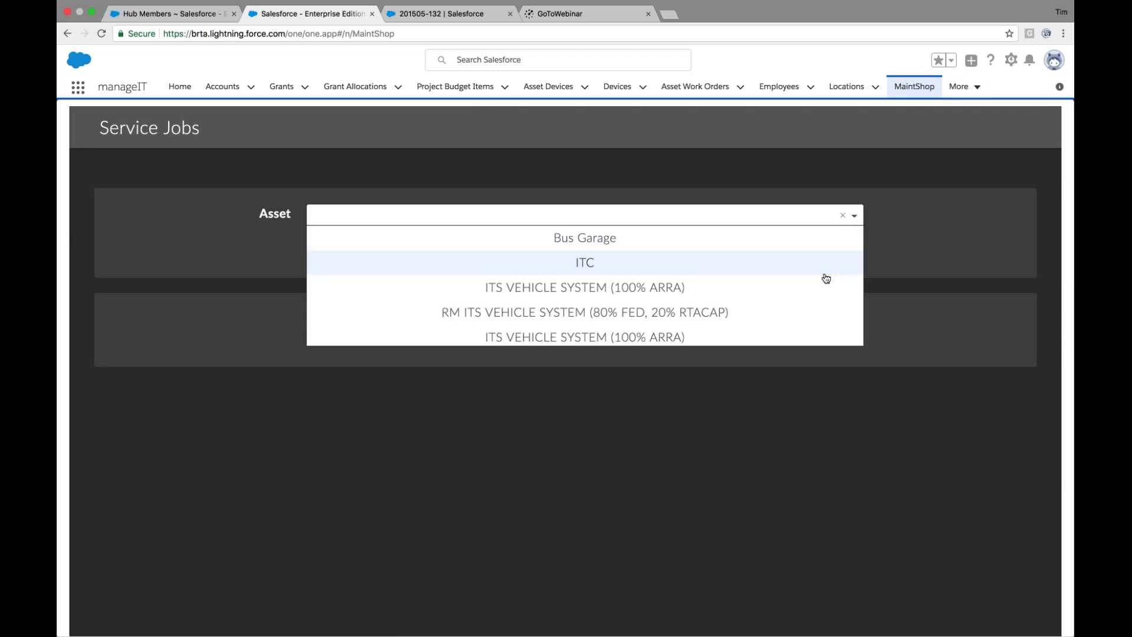
scroll(826, 278, "down", 5)
scroll(827, 278, "down", 3)
scroll(827, 278, "up", 2)
scroll(826, 278, "up", 6)
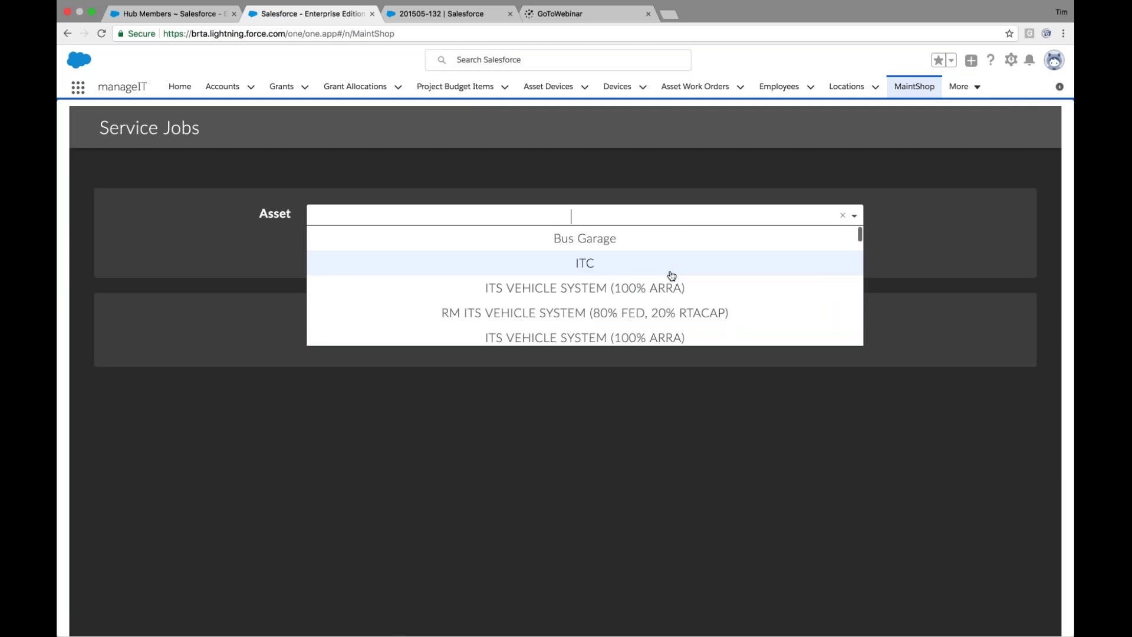
left_click(604, 250)
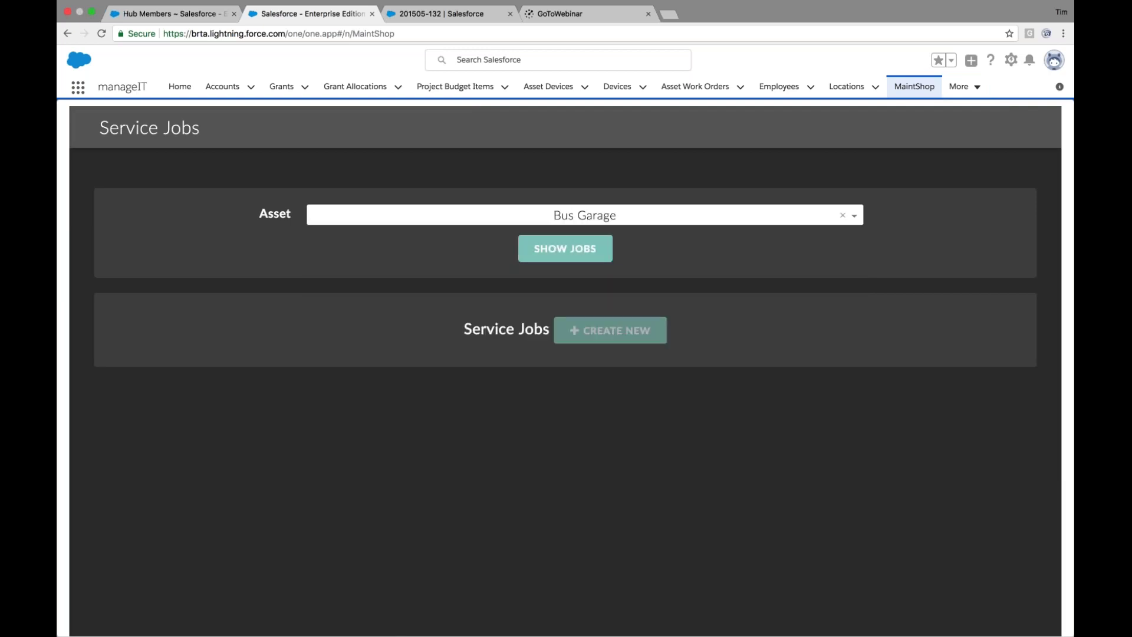
left_click(604, 251)
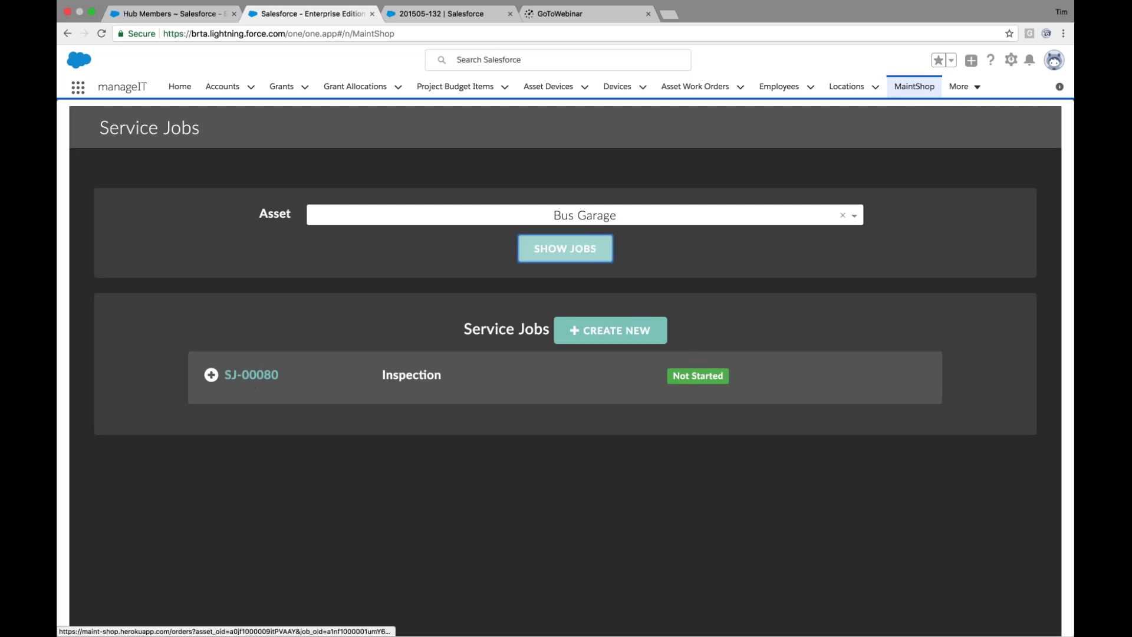
left_click(212, 376)
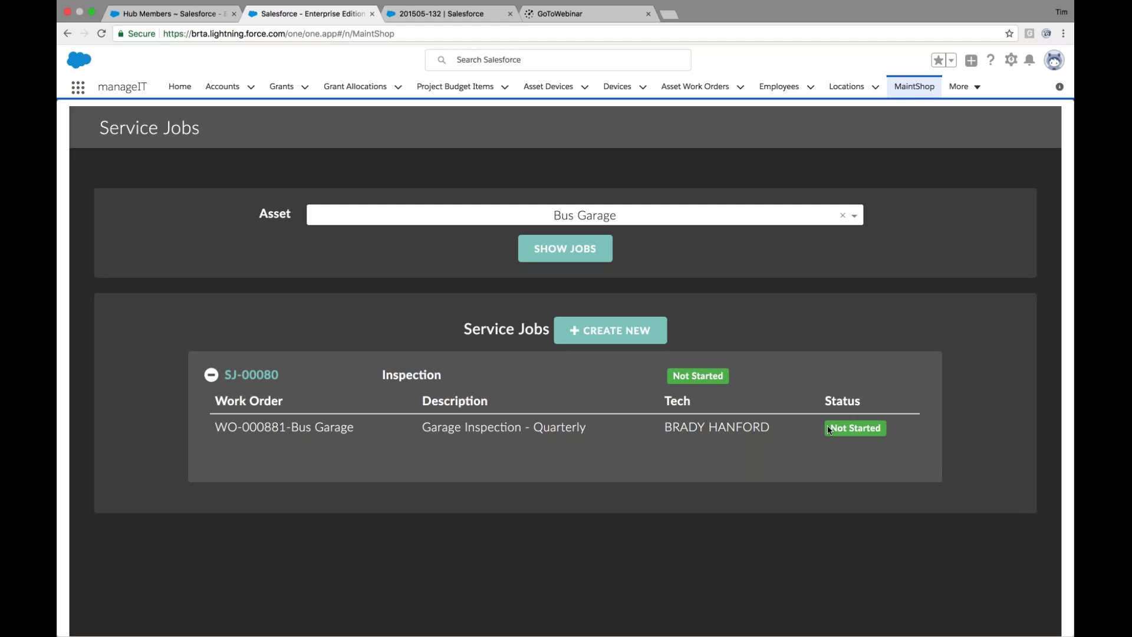
left_click(248, 377)
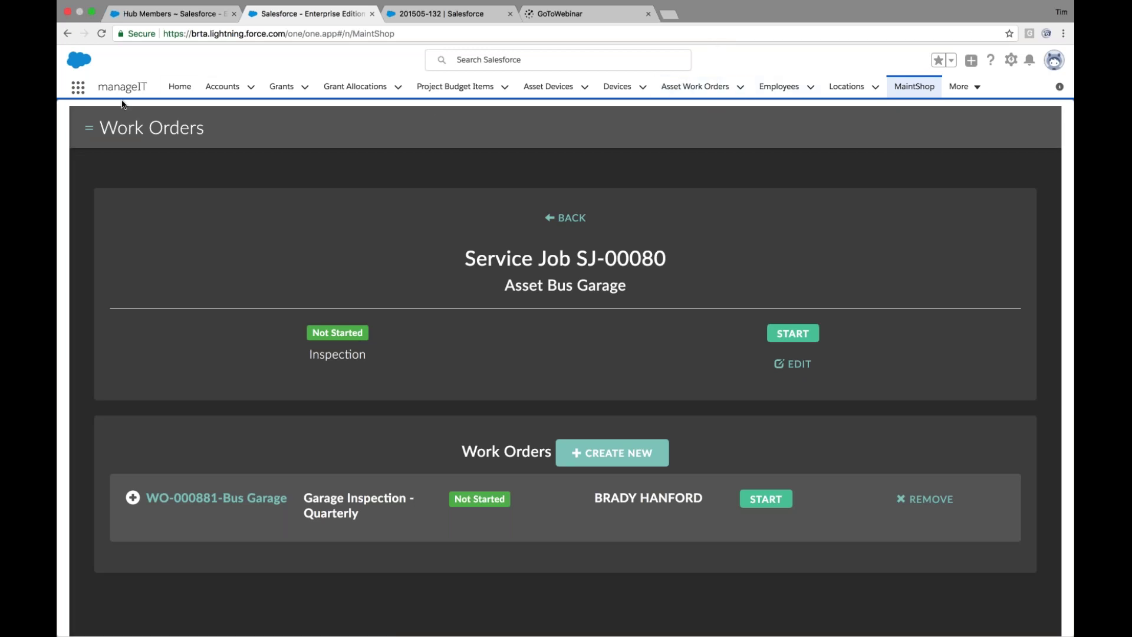
Open the All Assets list from the home page and view its Building Improvements and Equipment list views.
left_click(180, 87)
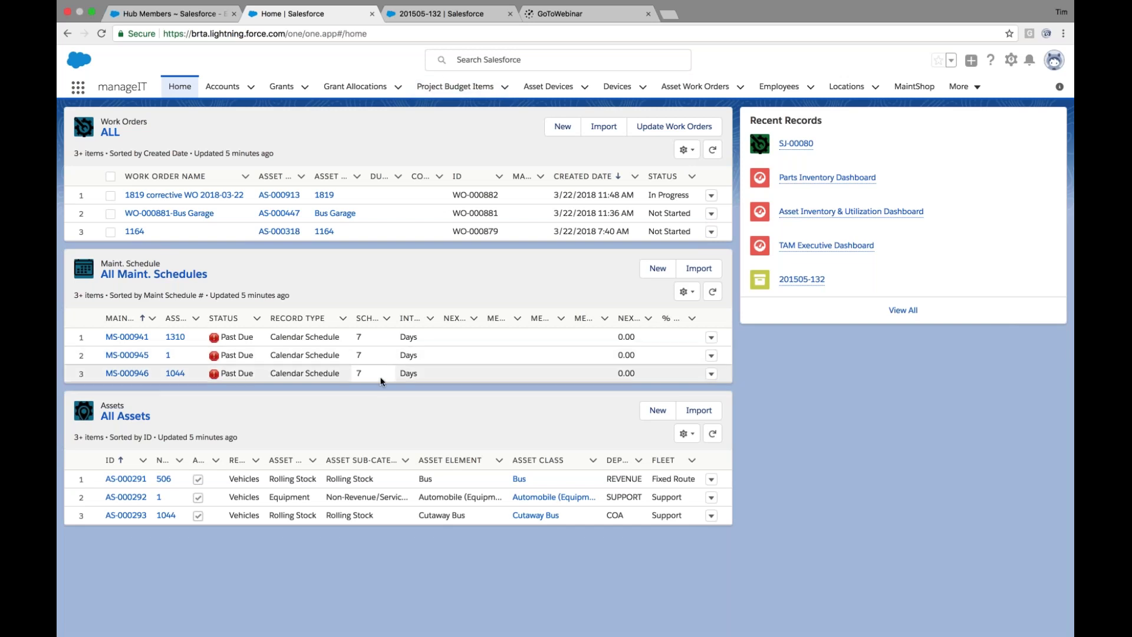
left_click(139, 419)
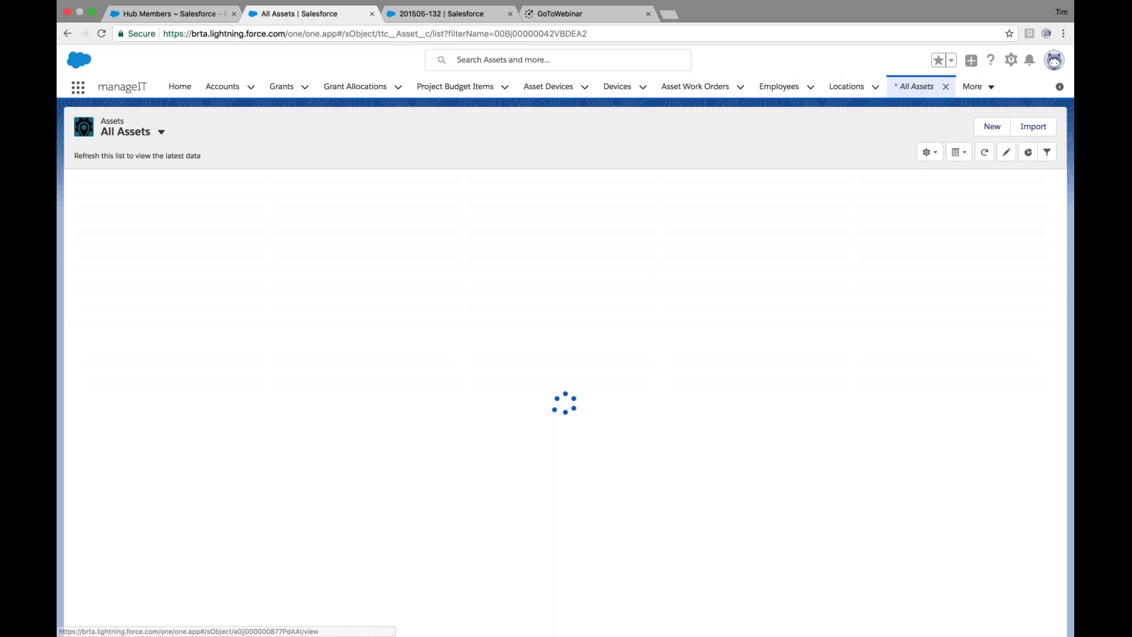
left_click(161, 132)
left_click(173, 196)
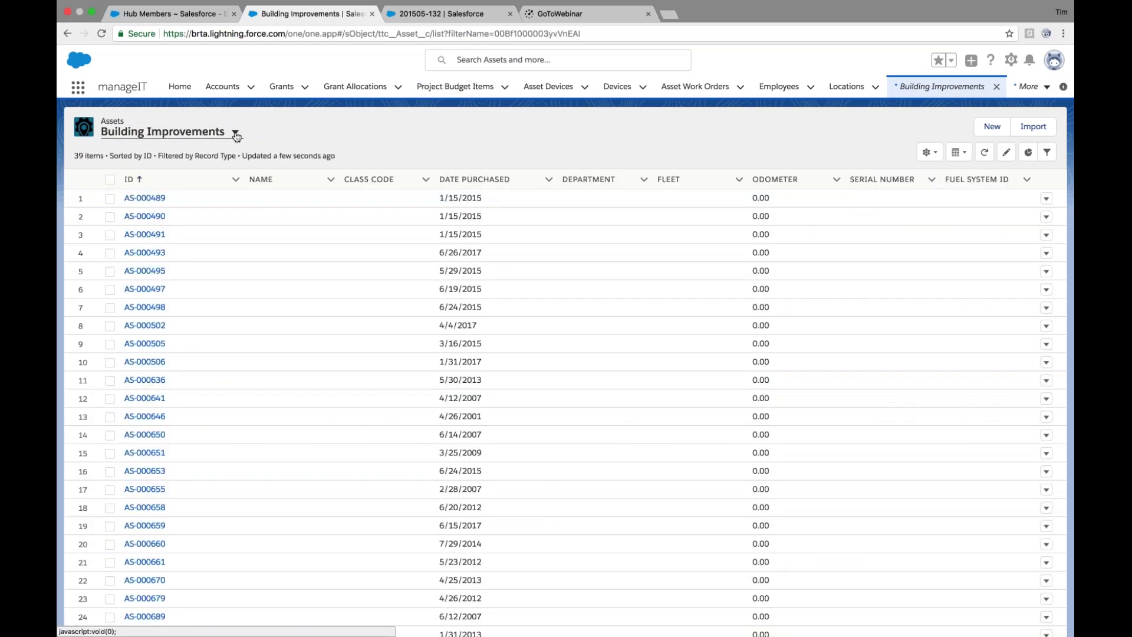
left_click(171, 131)
left_click(153, 223)
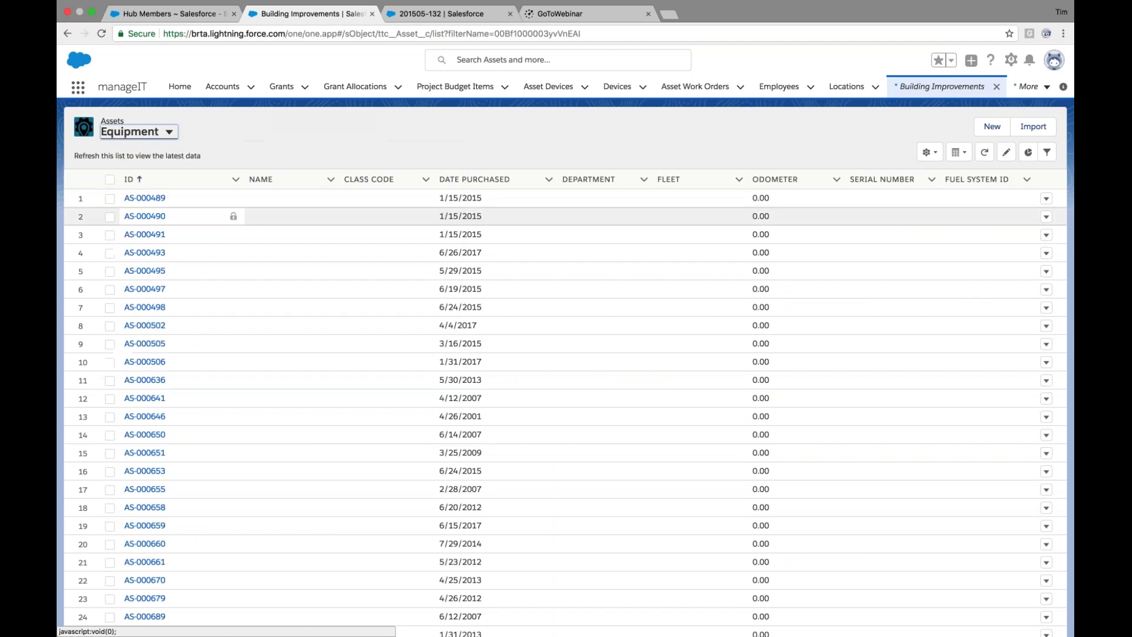
Change the assets list to the Facilities view and open the fuel storage tanks asset AS-000638.
left_click(170, 132)
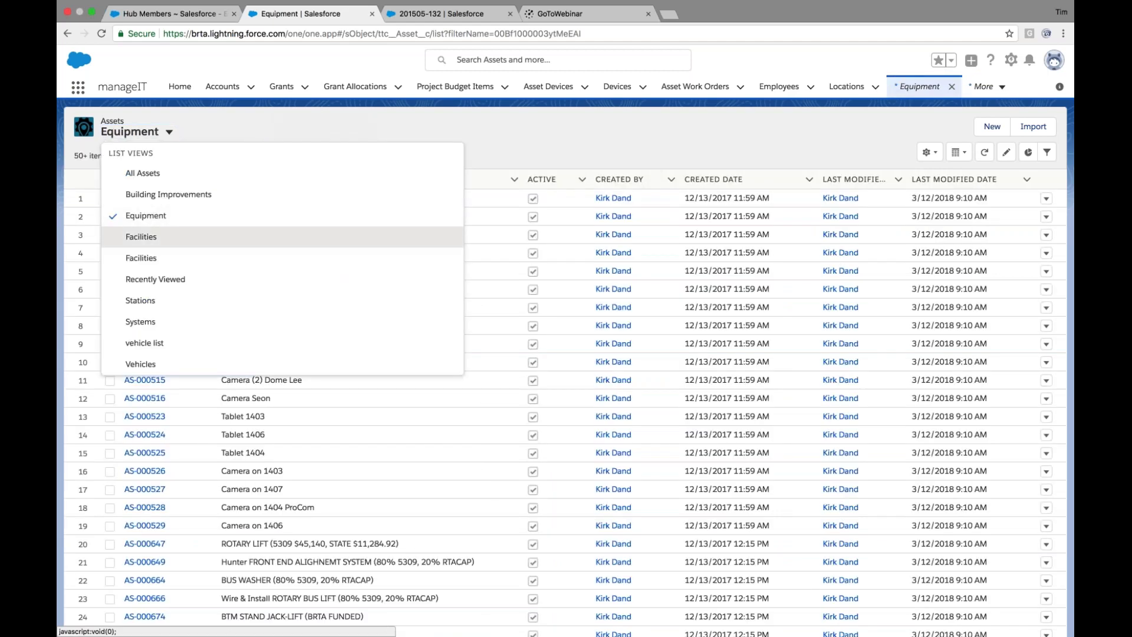
left_click(141, 237)
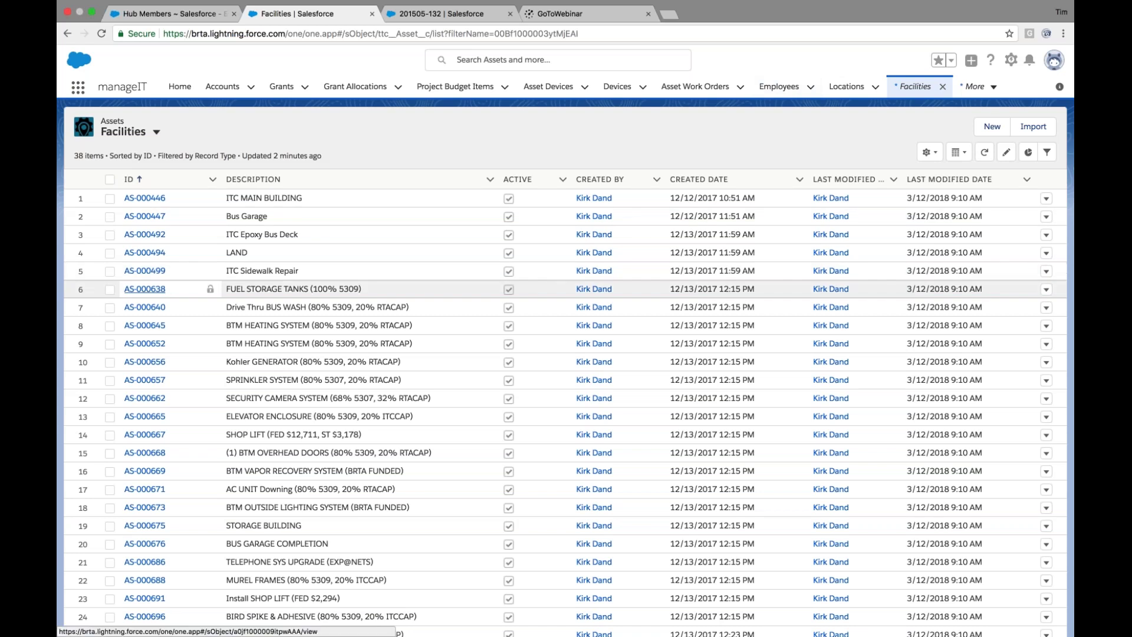
left_click(144, 288)
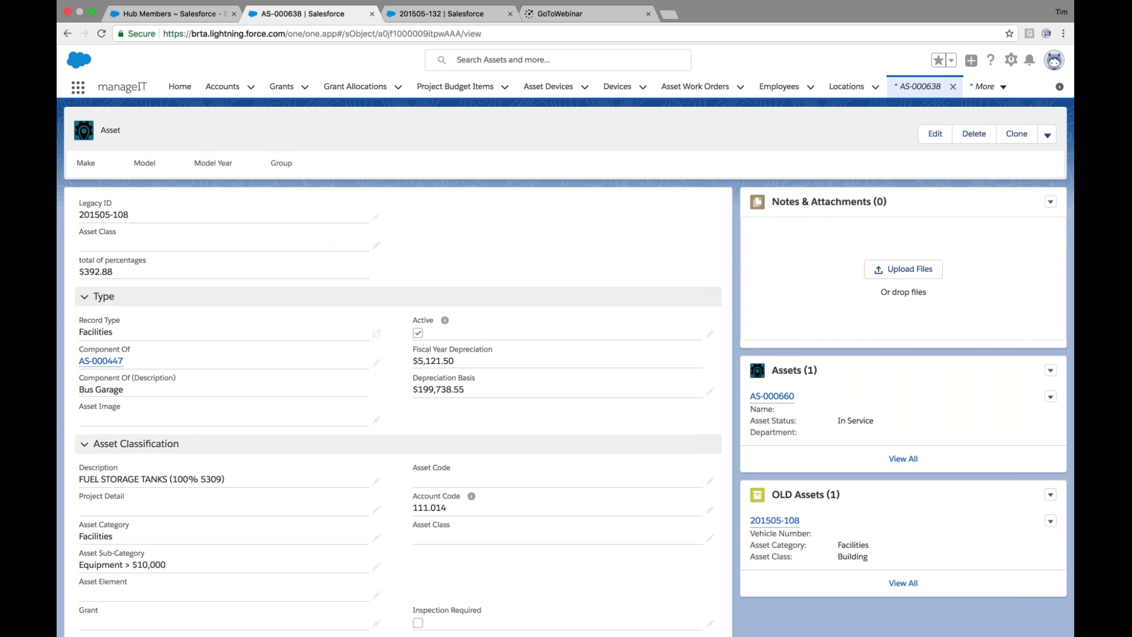
List all repair codes and open the 003 - INSTRUMENTS/GAUGES code.
left_click(985, 87)
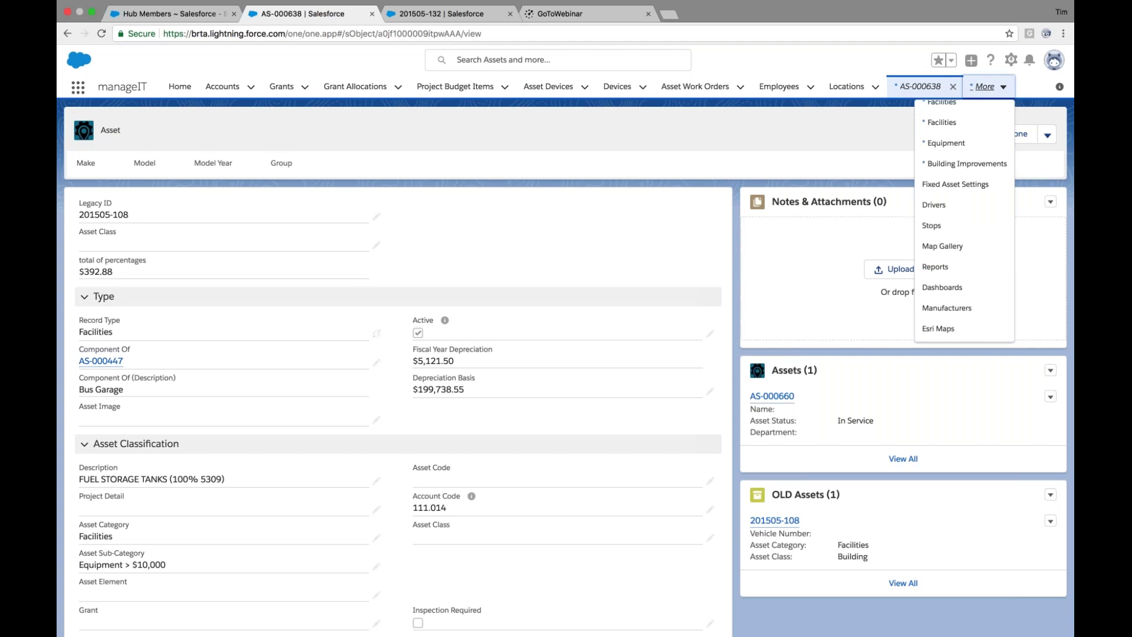
scroll(997, 129, "up", 1)
scroll(985, 189, "down", 2)
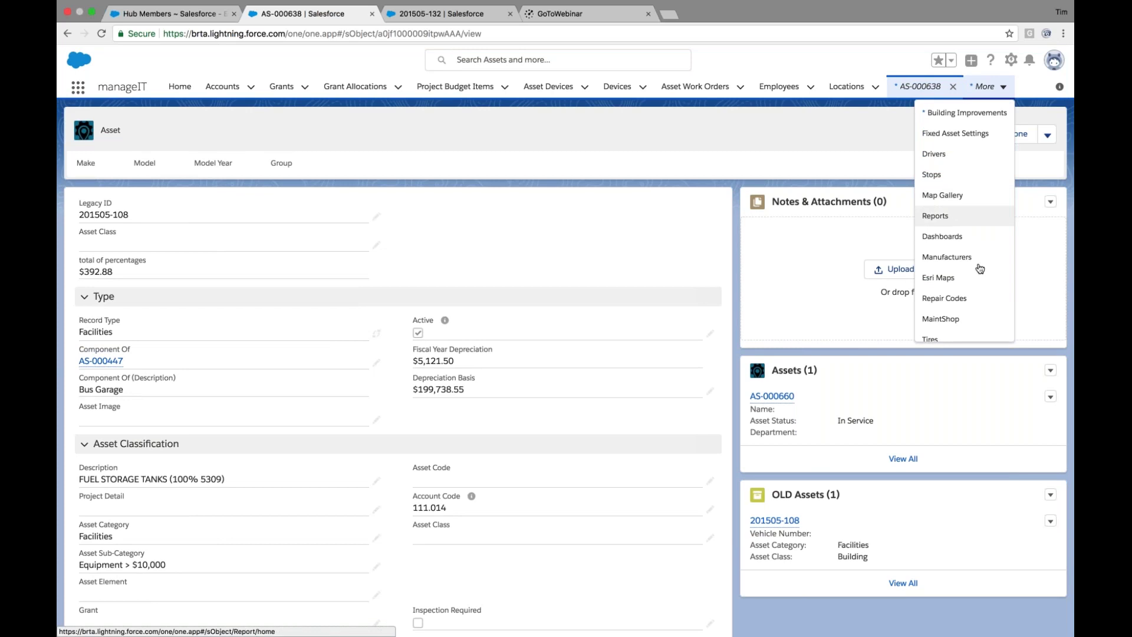
left_click(955, 300)
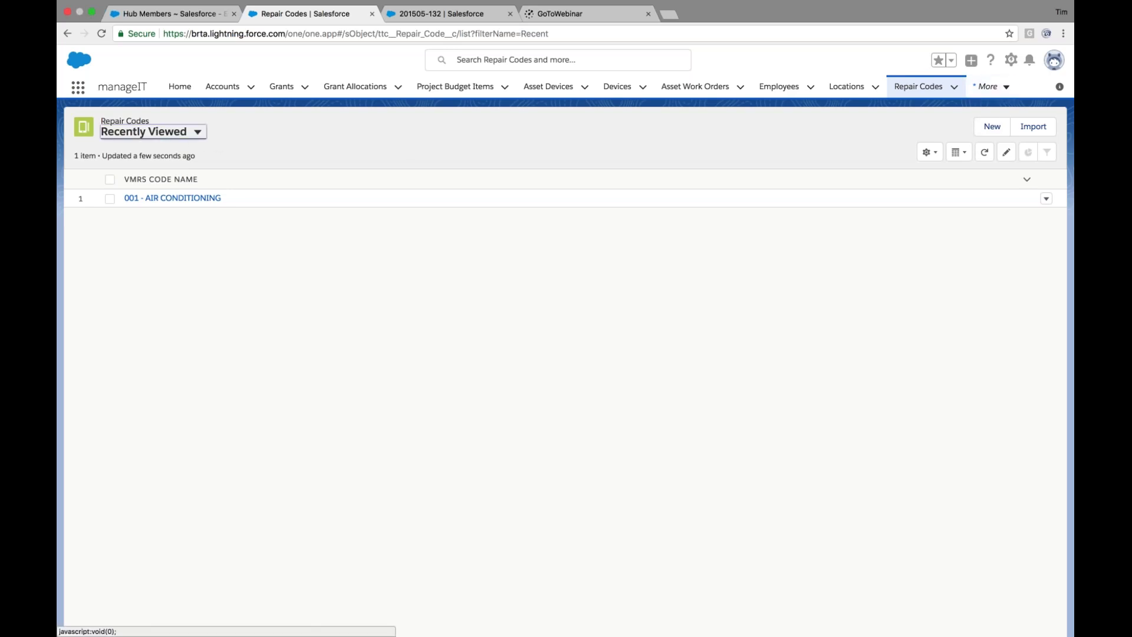
left_click(197, 132)
left_click(169, 175)
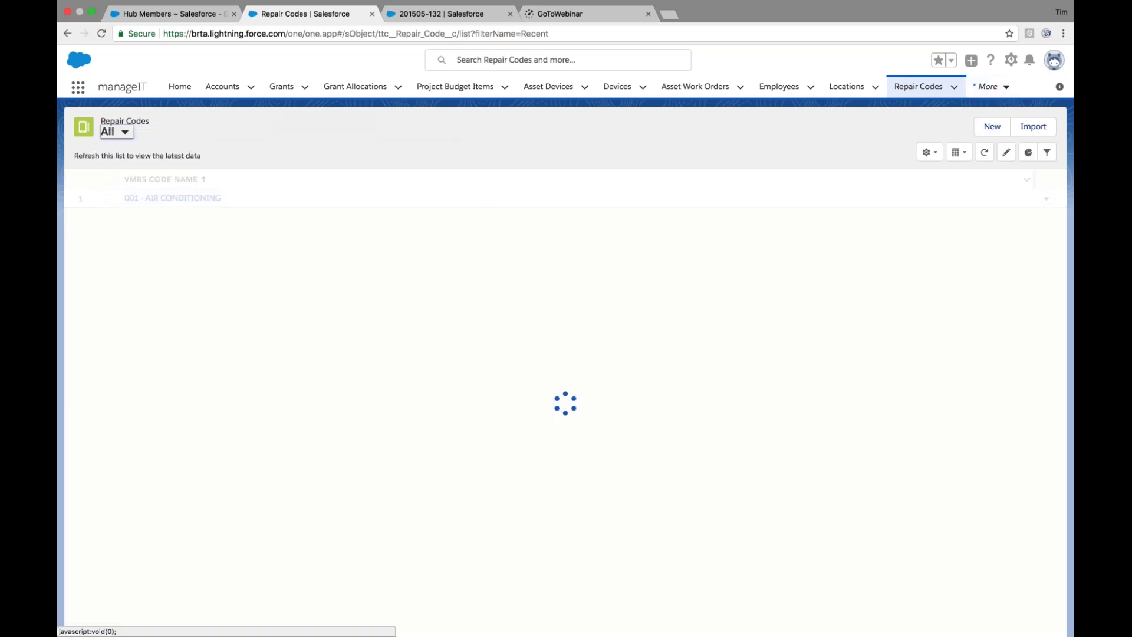
left_click(188, 233)
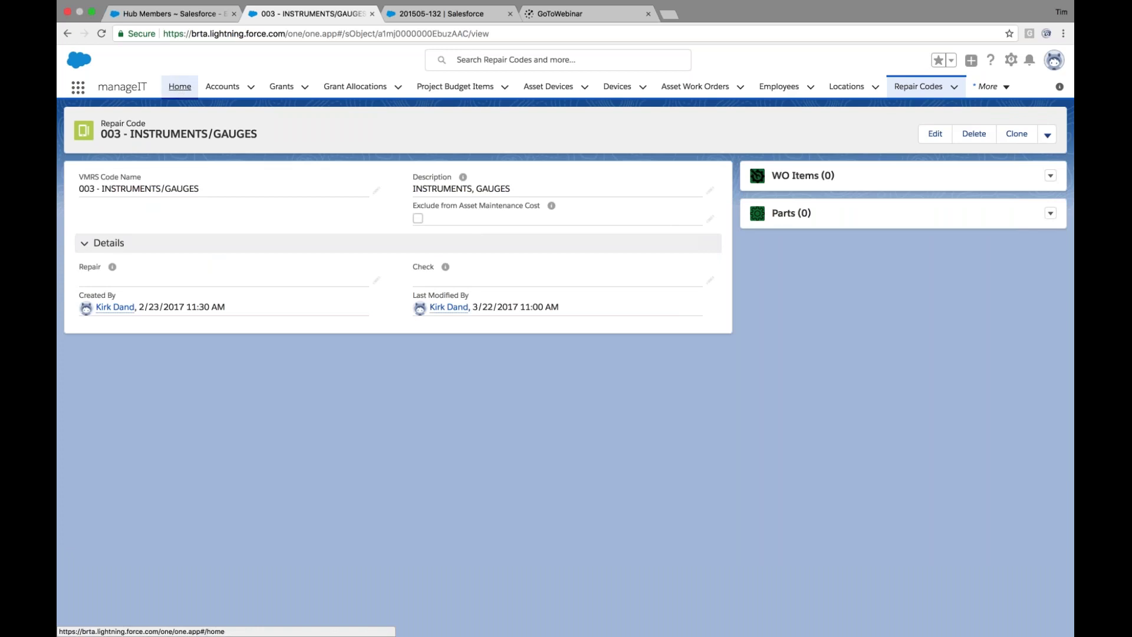
Open the maintenance schedules from the home page and view the 1,000 miles to service and Meter-Based Maint. Schedules lists.
left_click(181, 91)
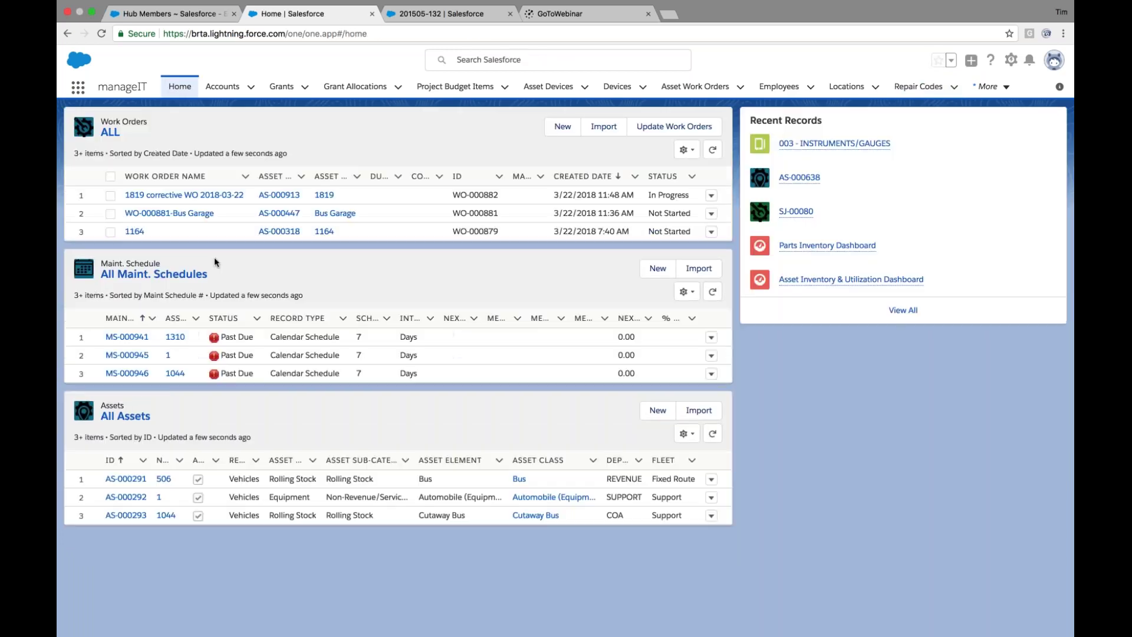
left_click(154, 262)
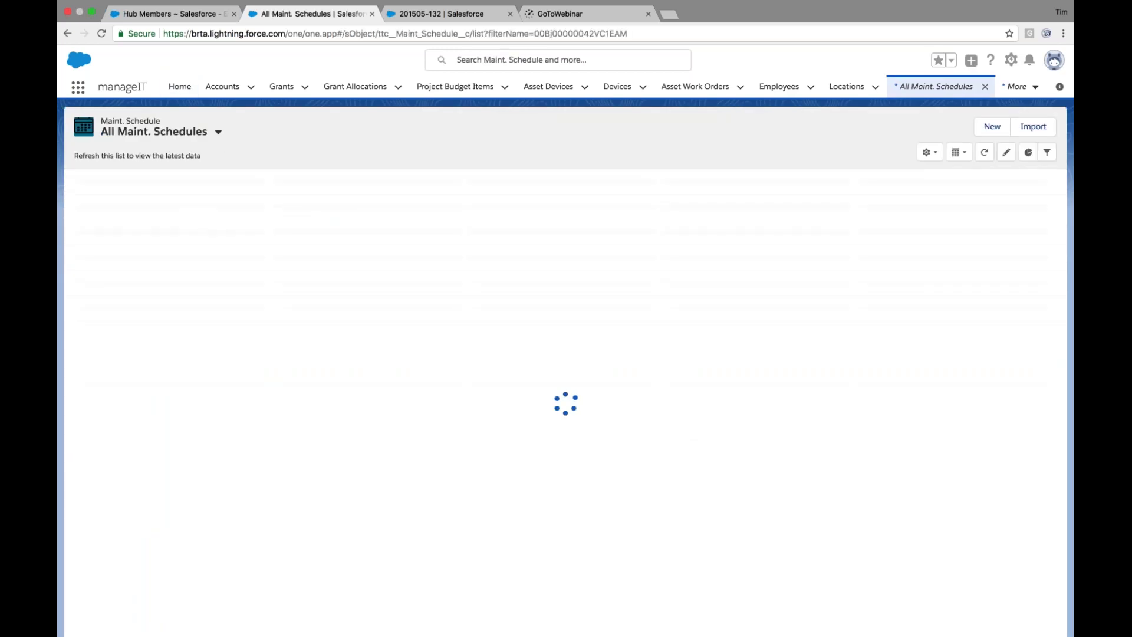
left_click(218, 131)
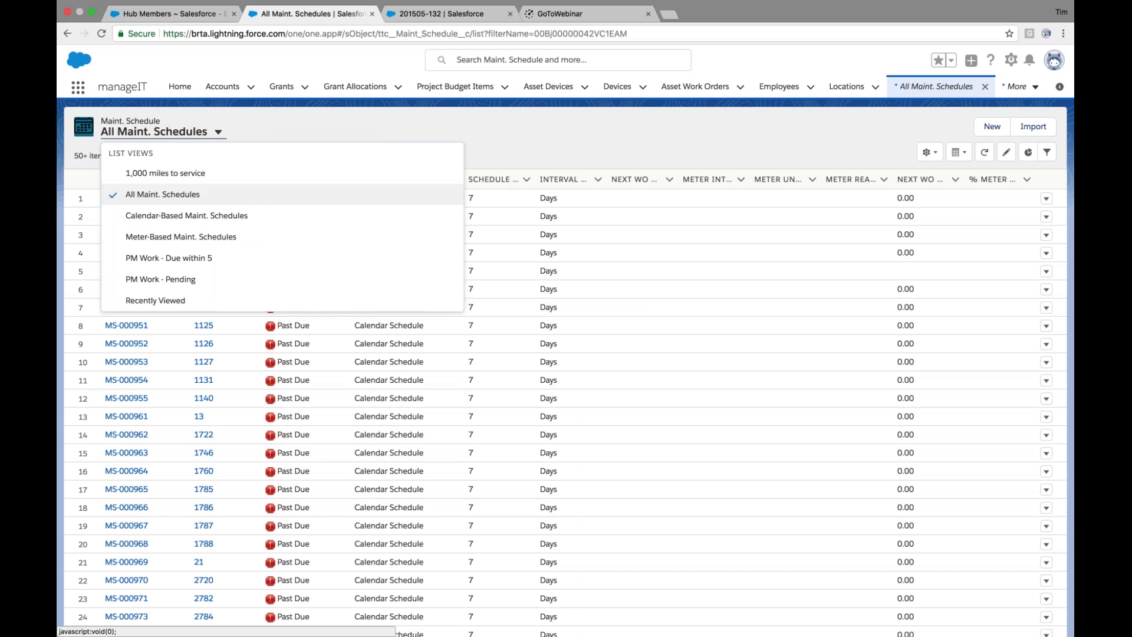
left_click(206, 174)
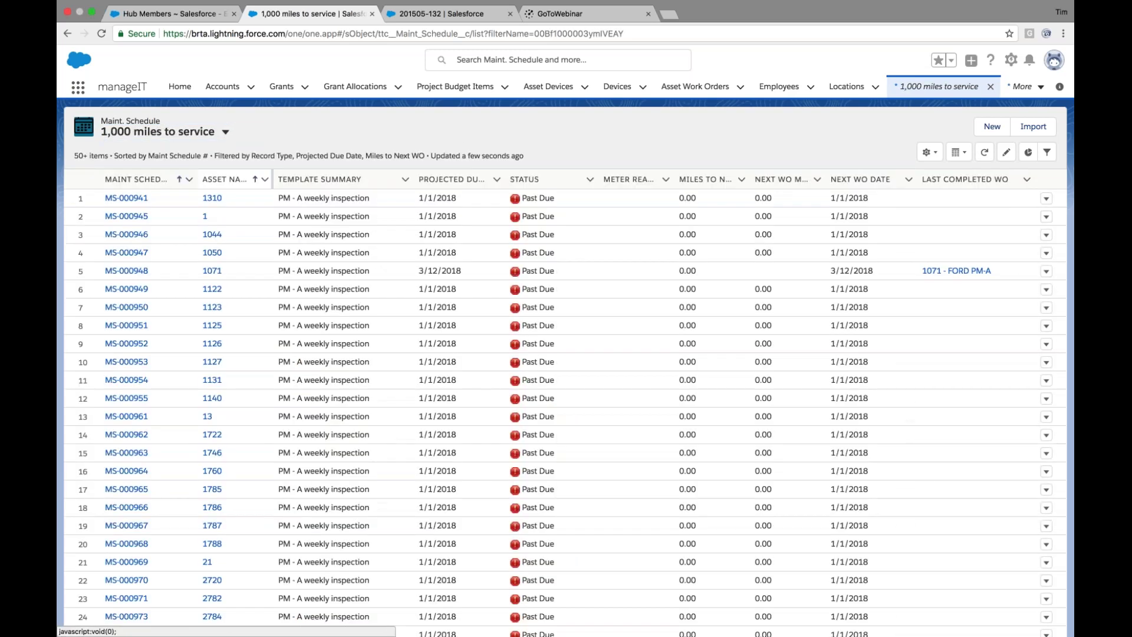
left_click(225, 132)
left_click(217, 237)
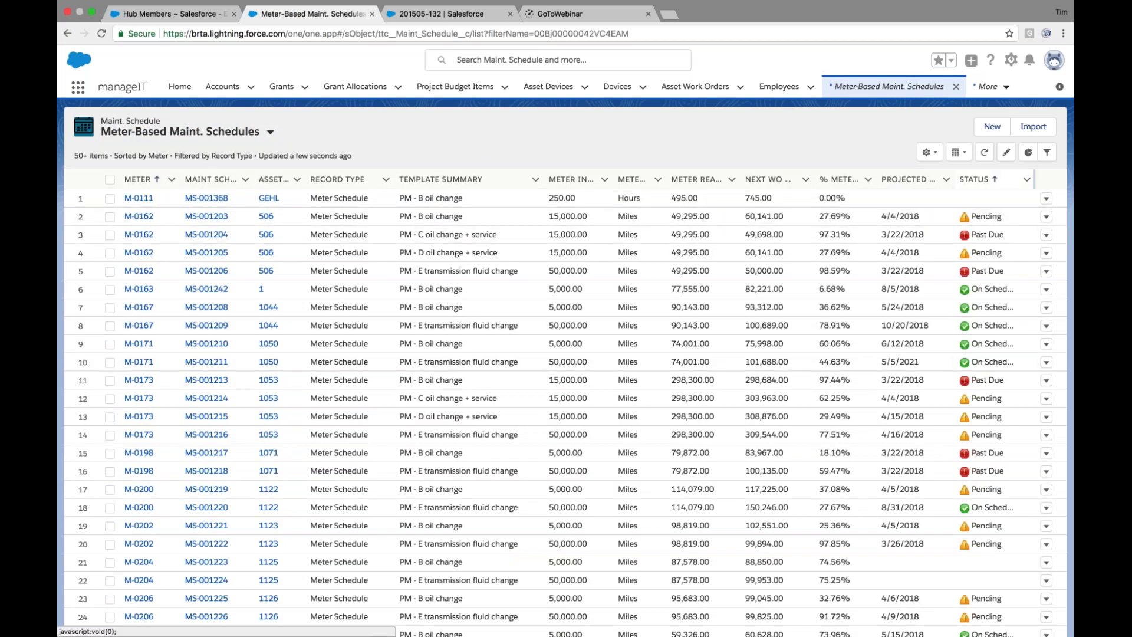
Sort the meter-based schedules by status in descending order and open schedule MS-001325 for editing.
left_click(976, 179)
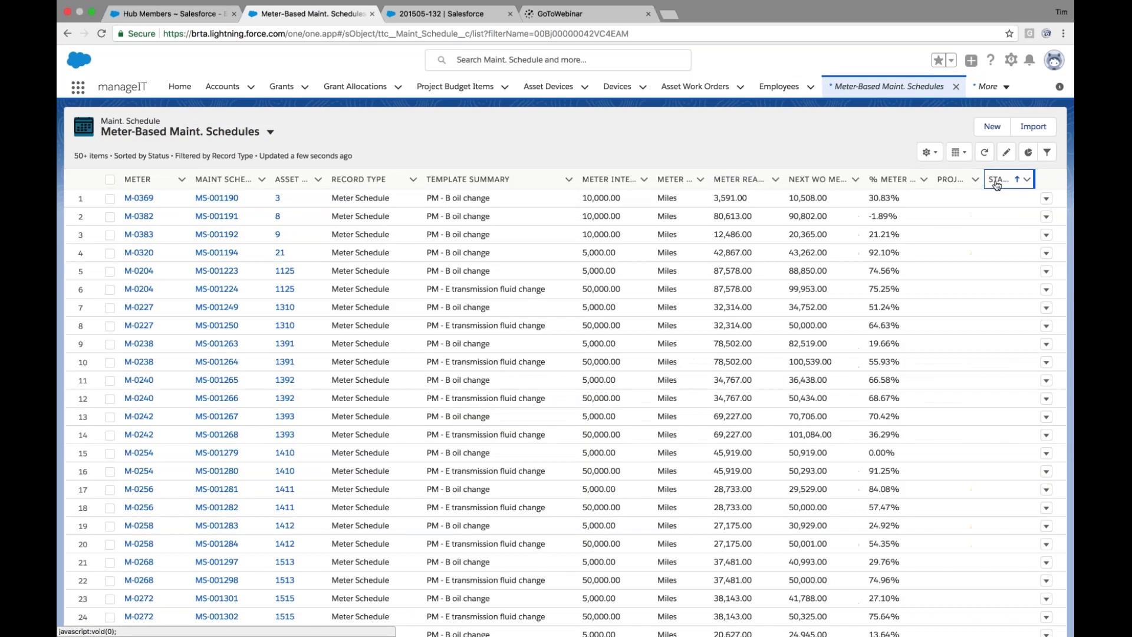
left_click(989, 184)
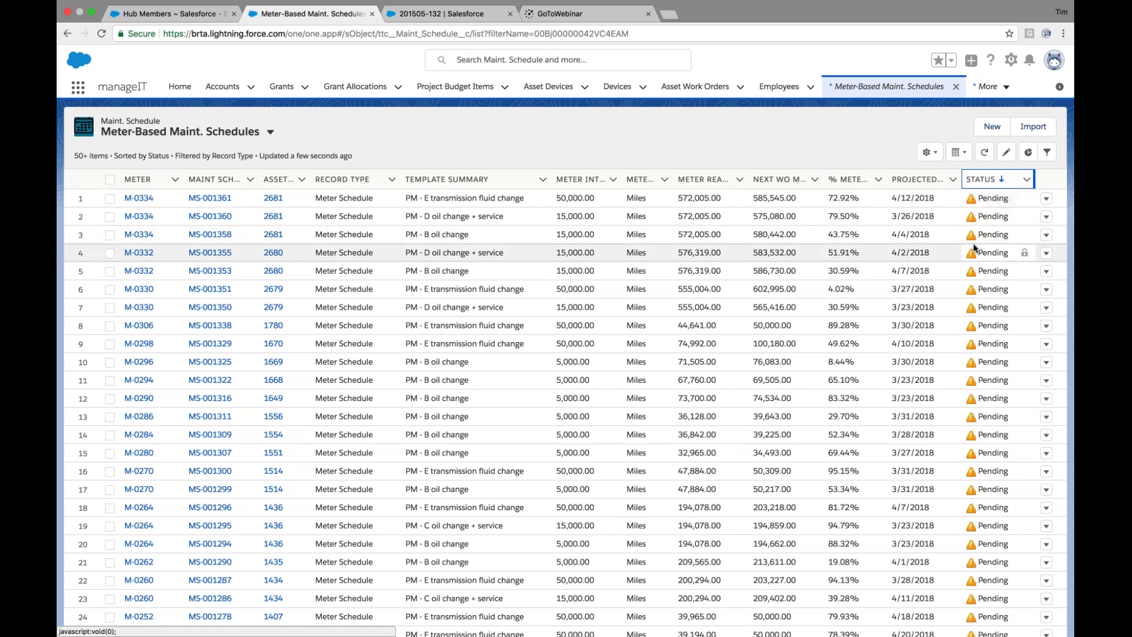
scroll(974, 248, "down", 2)
scroll(974, 247, "down", 3)
left_click(1046, 214)
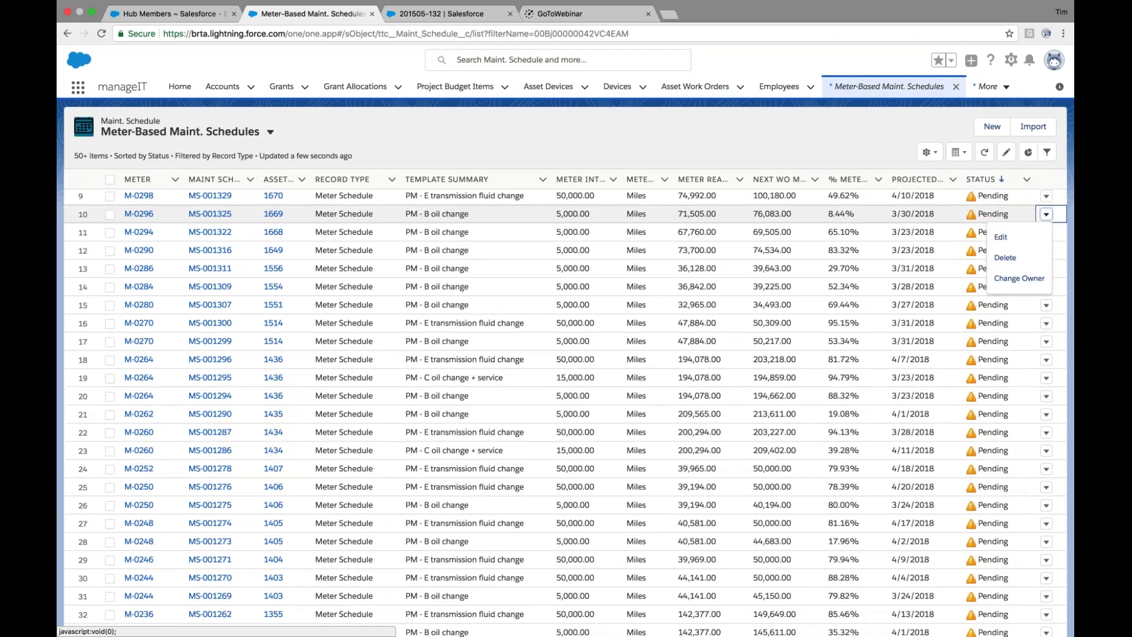
left_click(1022, 246)
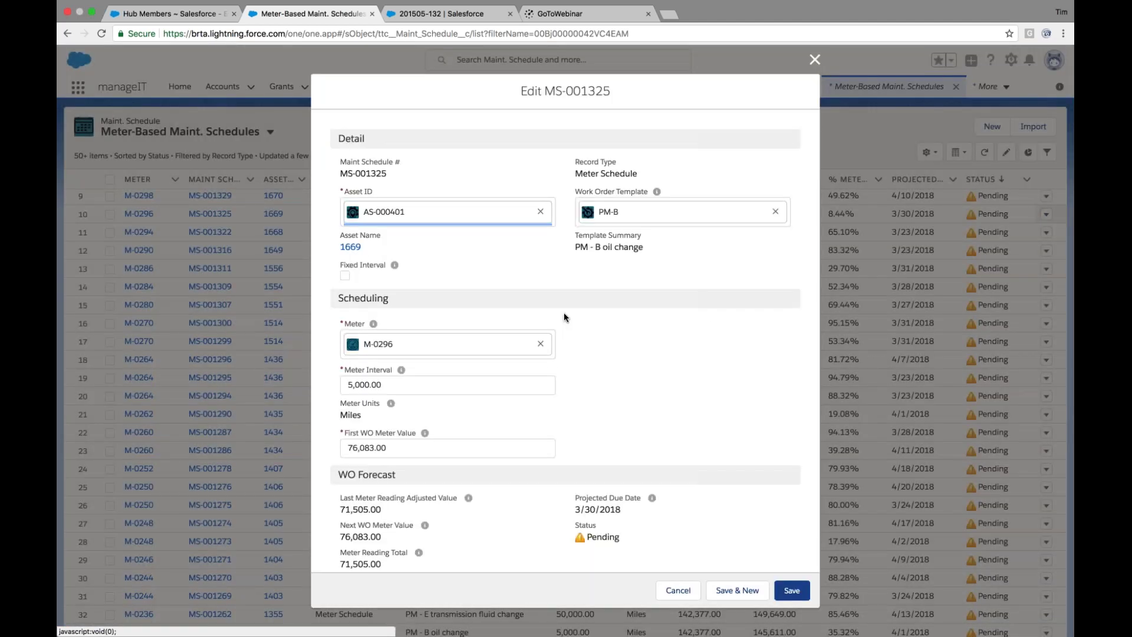
Examine the schedule's scheduling, forecast and work order fields, and read the help text for Fixed Interval.
scroll(564, 317, "down", 3)
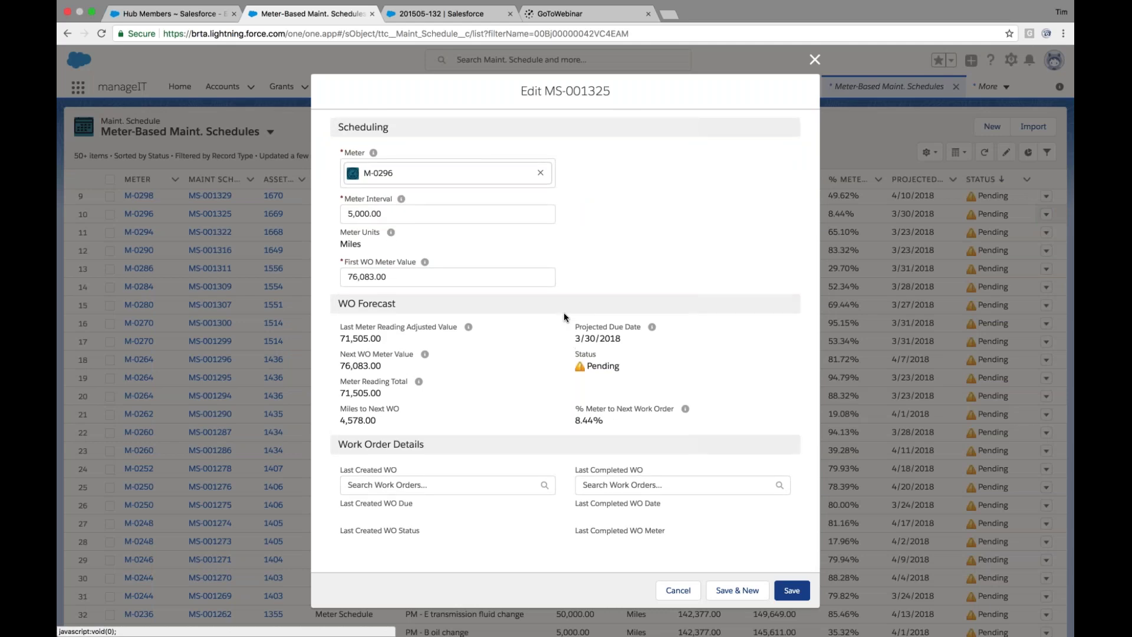
scroll(564, 312, "up", 3)
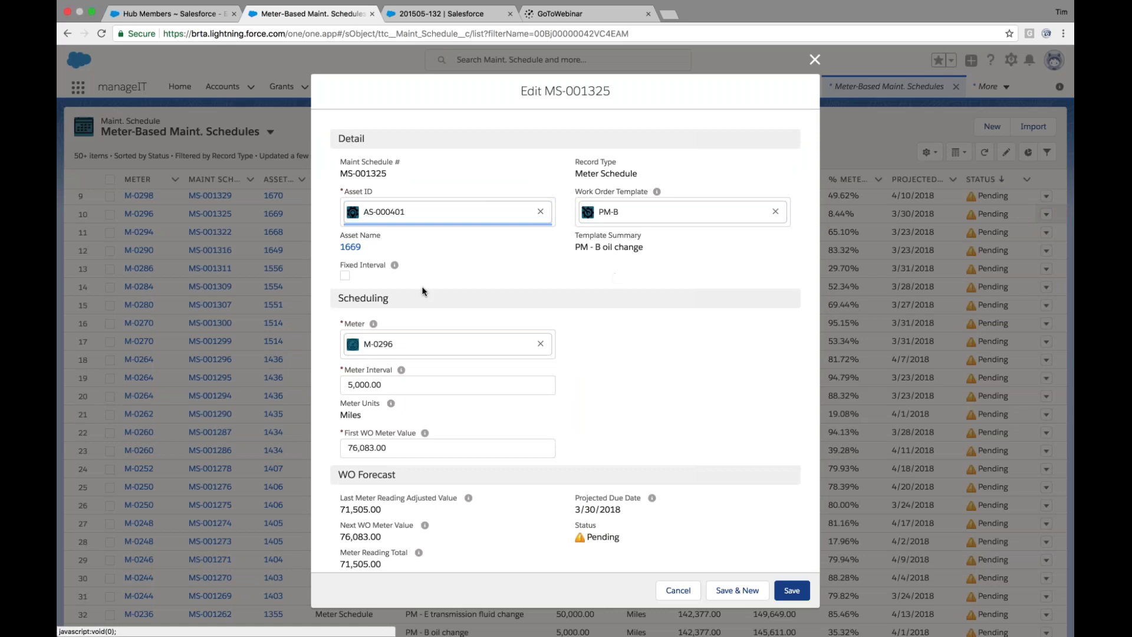
mouse_move(425, 433)
mouse_move(402, 371)
mouse_move(394, 267)
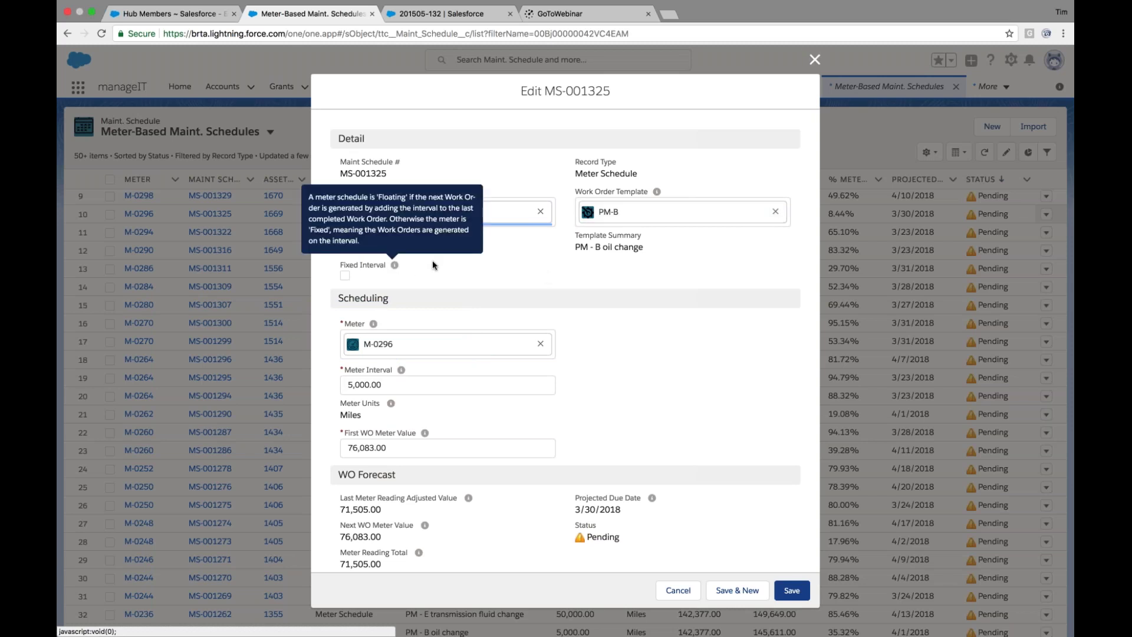
Read the help text for Last Meter Reading Adjusted Value and close schedule MS-001325's edit form without saving.
mouse_move(657, 191)
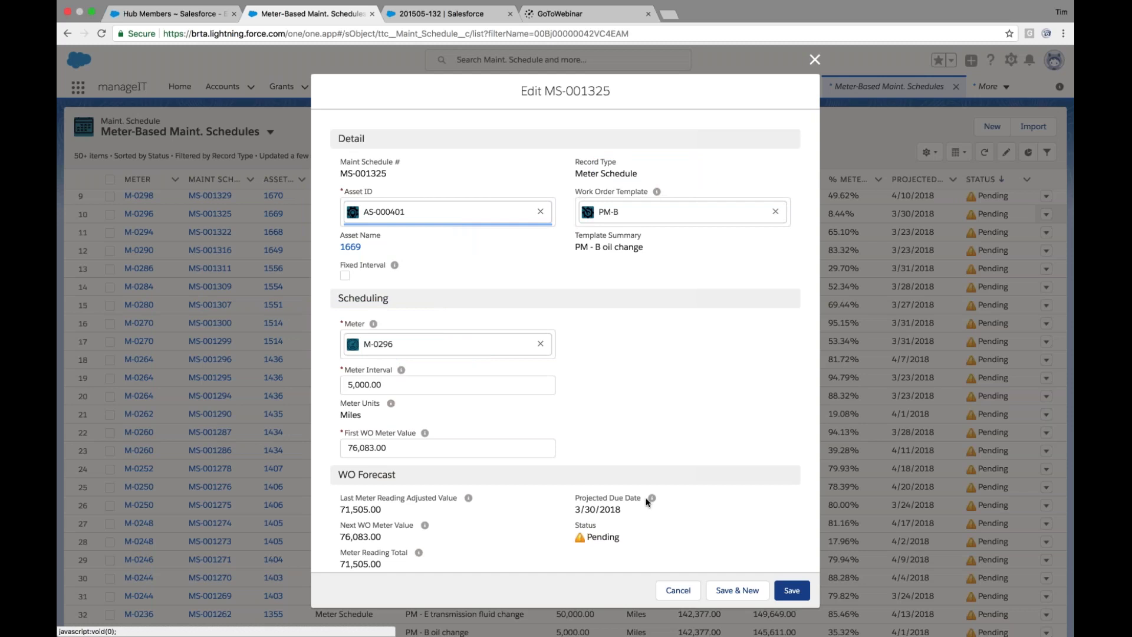
mouse_move(468, 500)
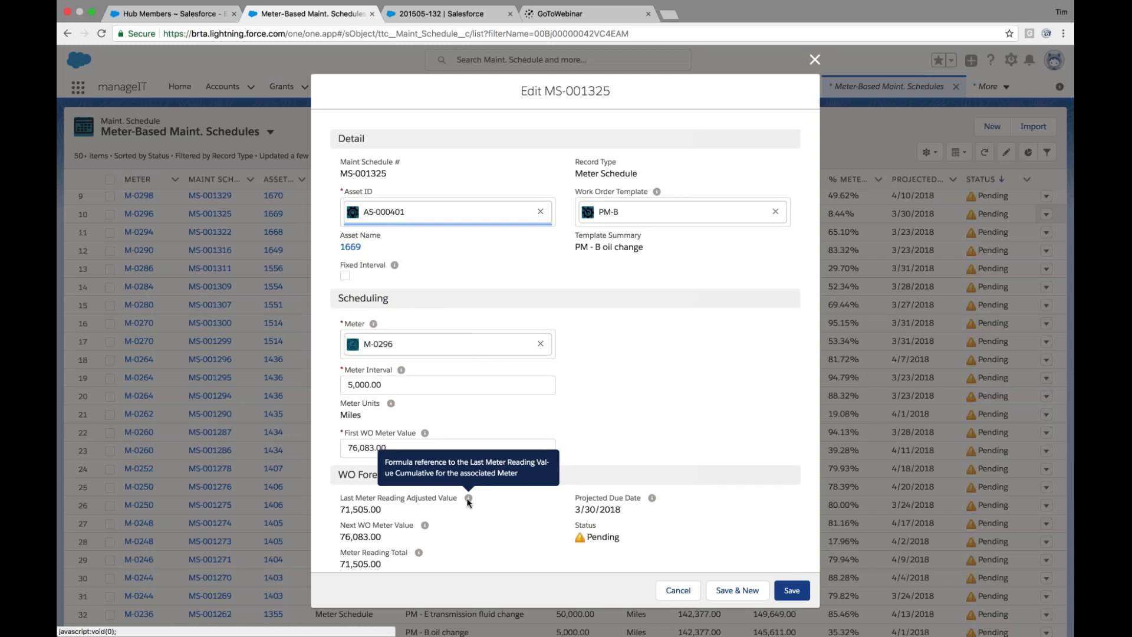
left_click(817, 68)
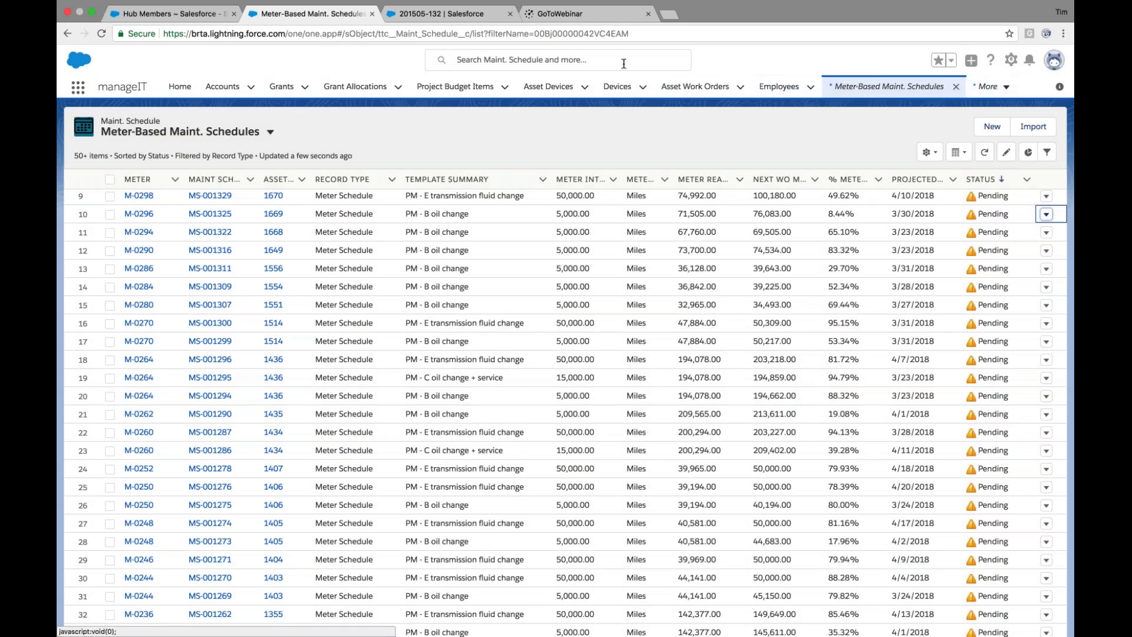
Close the browser pages for the meter-based maintenance schedules, asset 201505-132 and GoToWebinar.
left_click(624, 61)
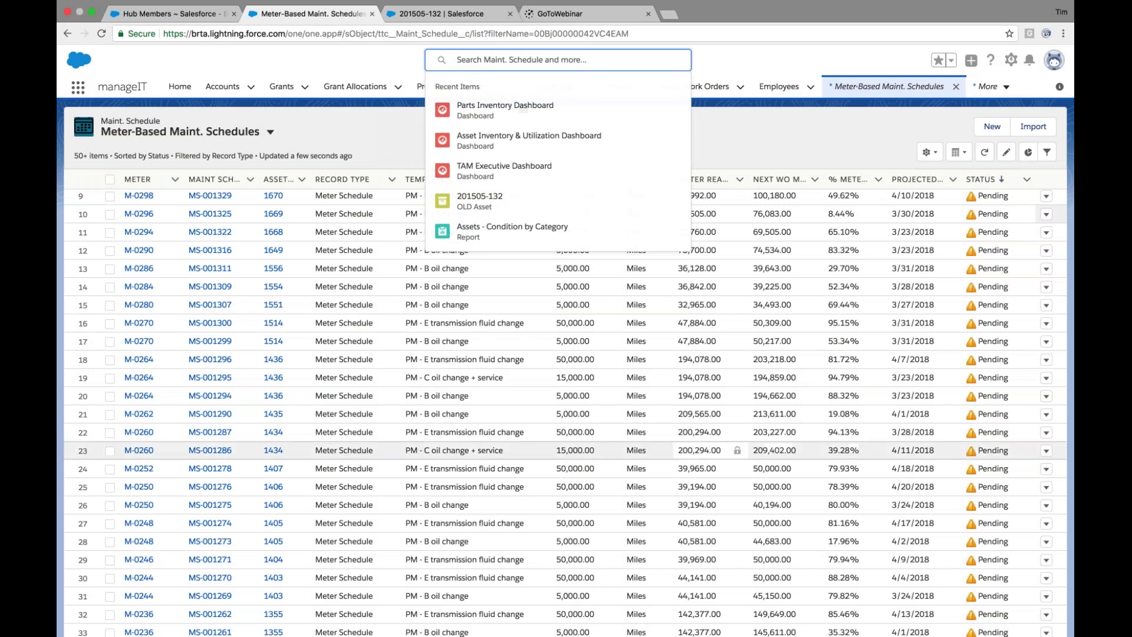
left_click(372, 14)
left_click(372, 14)
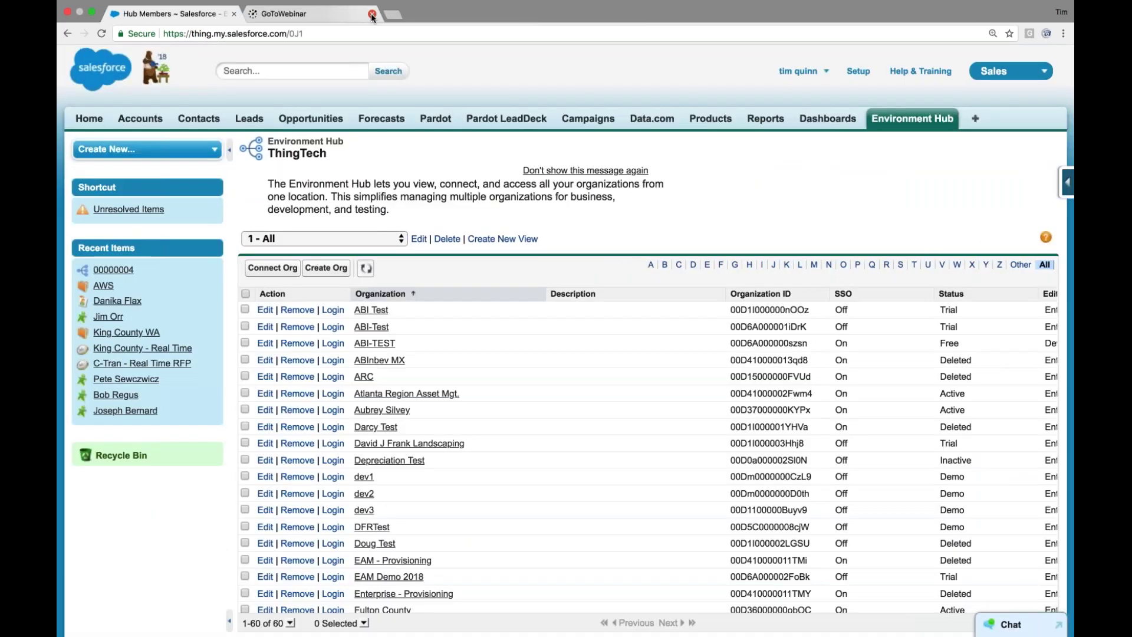
left_click(372, 13)
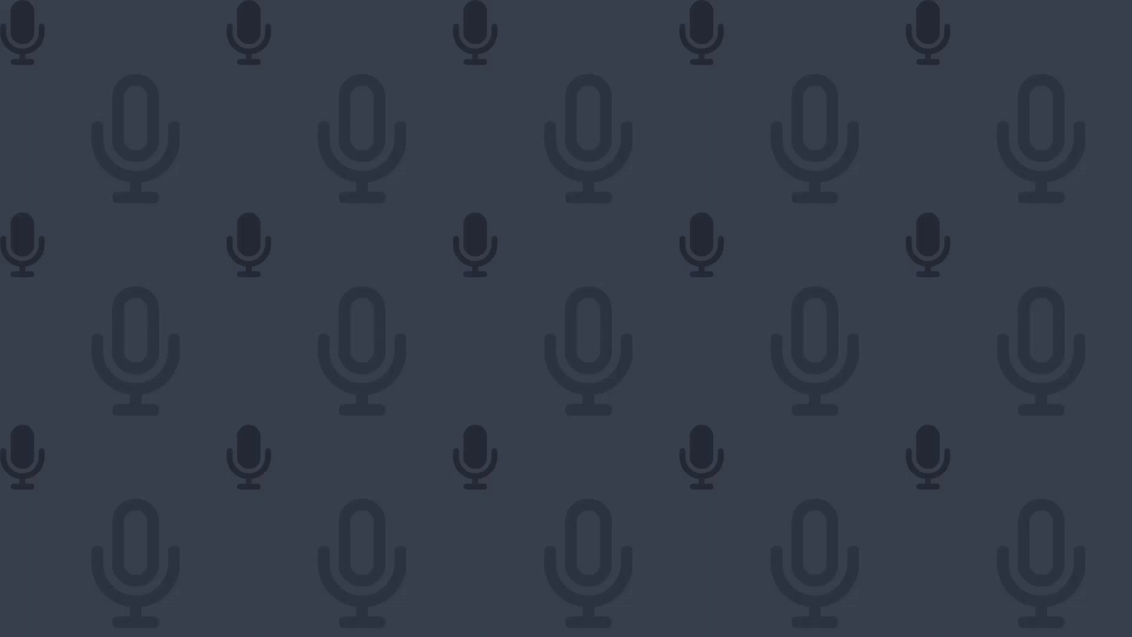